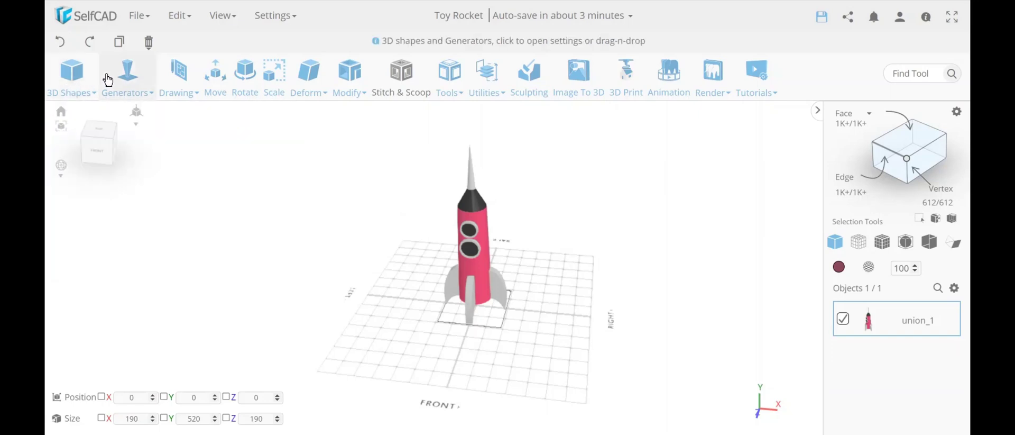
pyautogui.click(122, 79)
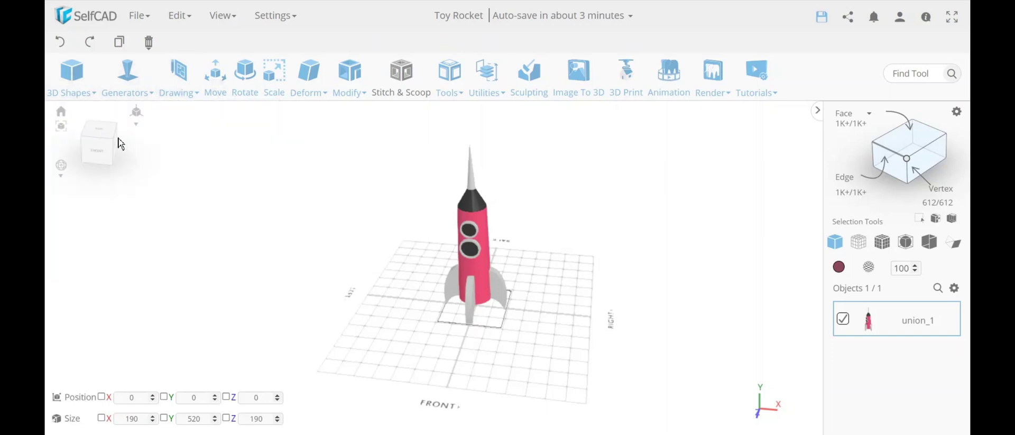
pyautogui.click(170, 88)
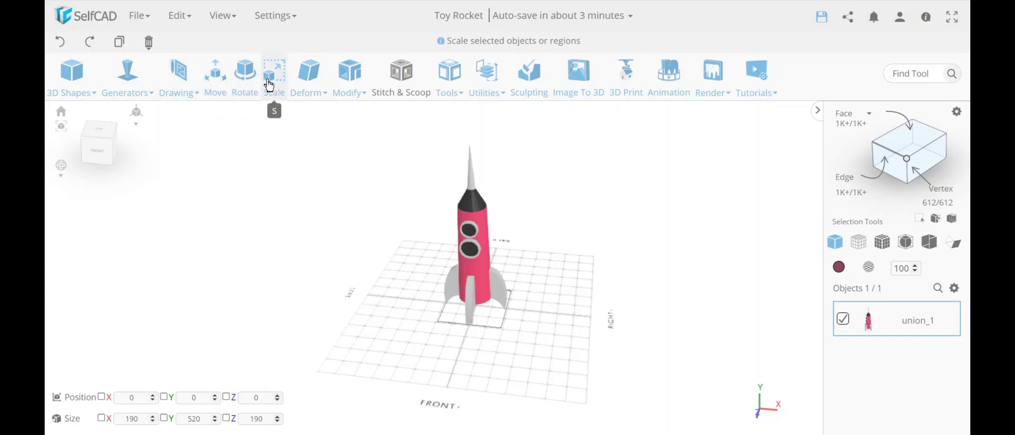
pyautogui.moveTo(308, 79)
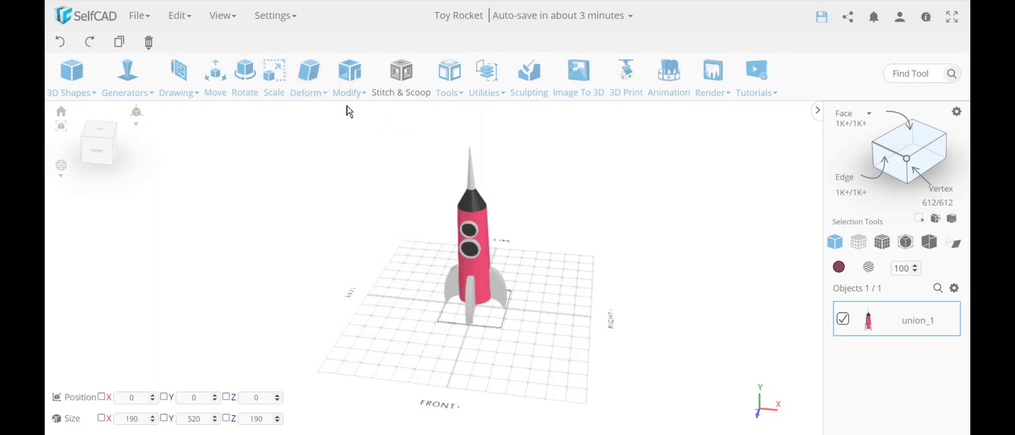
pyautogui.moveTo(348, 81)
pyautogui.moveTo(134, 77)
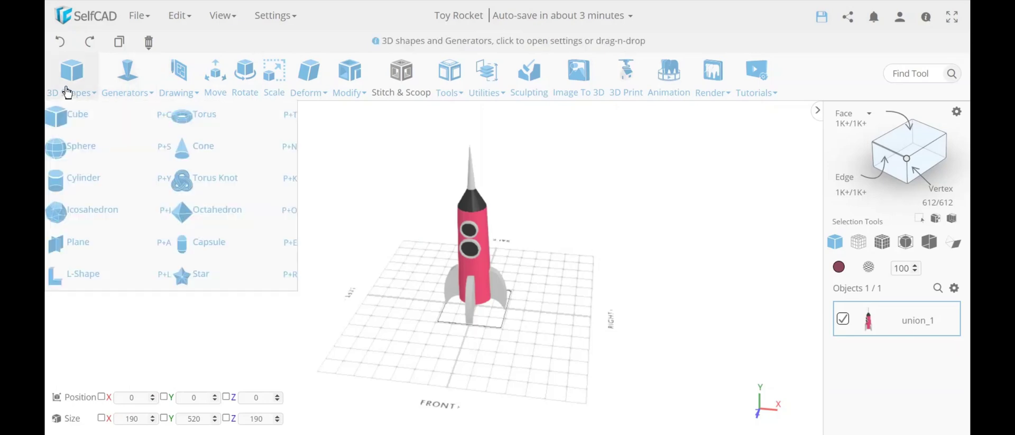
pyautogui.moveTo(88, 89)
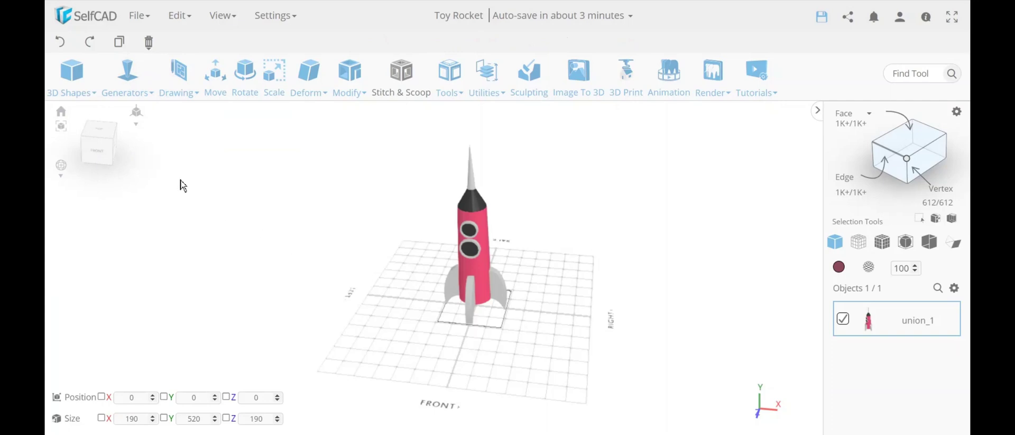
pyautogui.moveTo(64, 76)
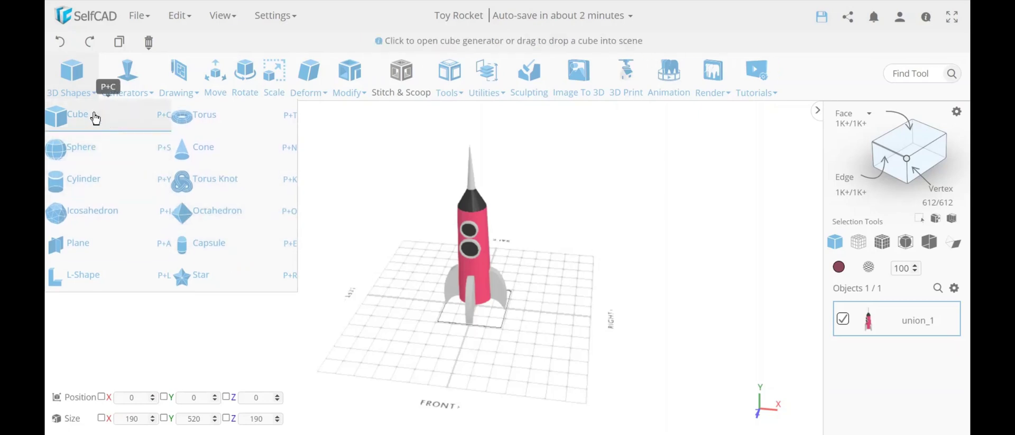
pyautogui.click(115, 89)
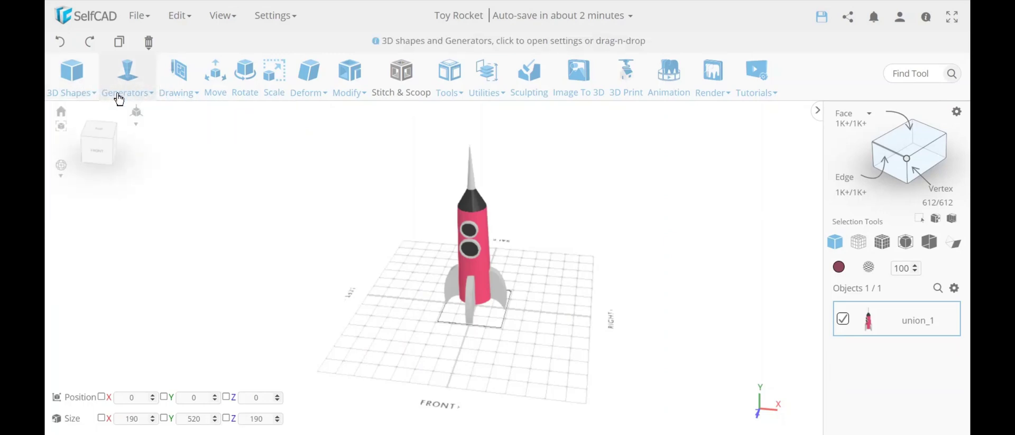
pyautogui.moveTo(181, 83)
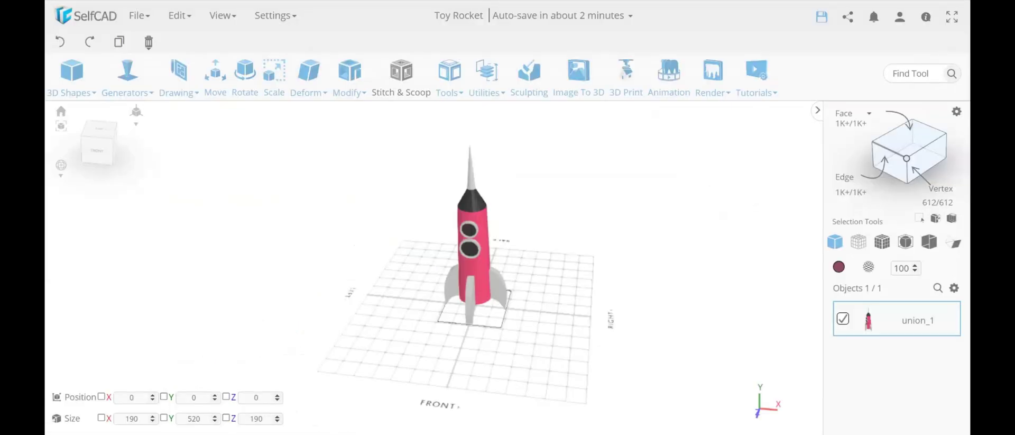
# Load the Toy Rocket JSON file as an interactive tutorial to play, agreeing to remove all objects from the scene
pyautogui.click(756, 74)
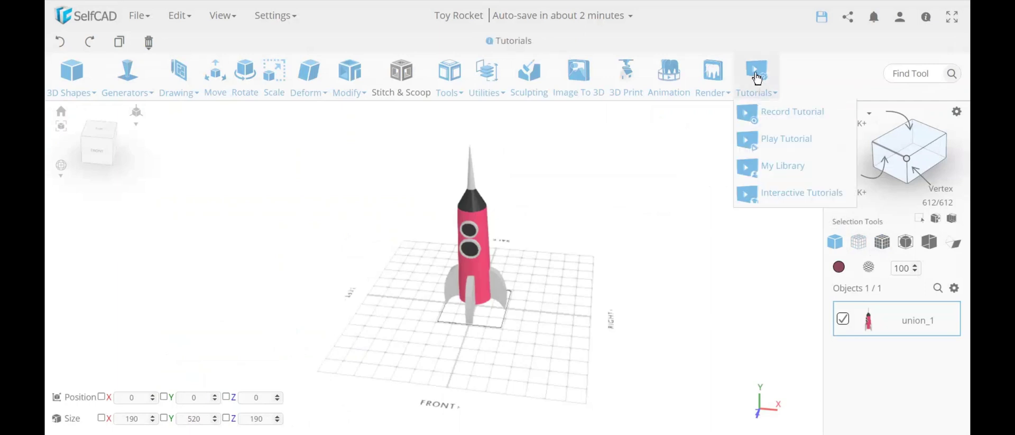
pyautogui.click(784, 140)
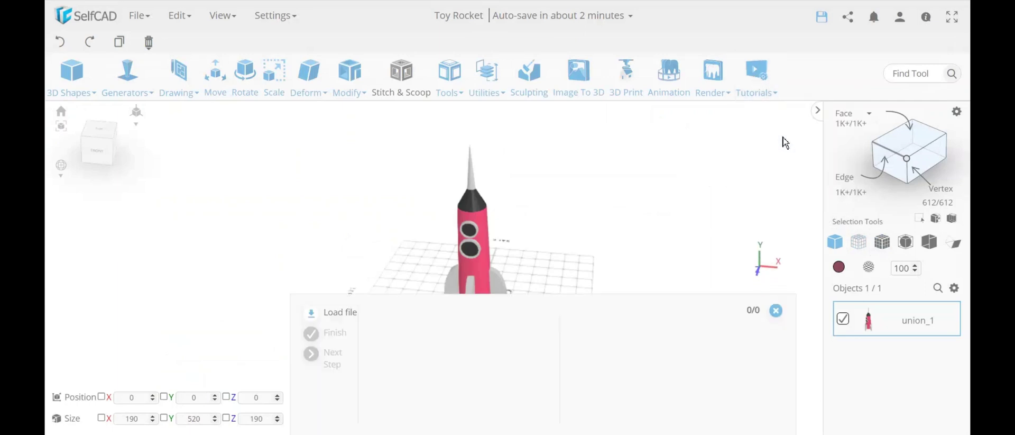
pyautogui.click(340, 316)
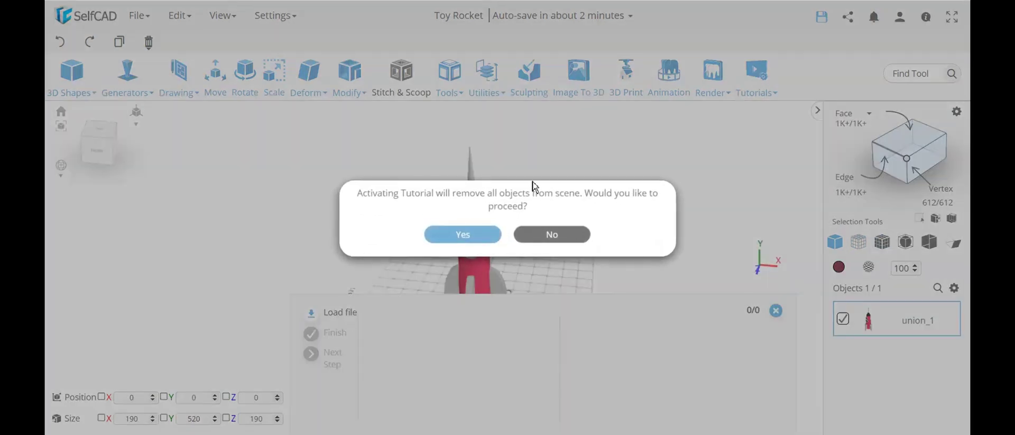
pyautogui.click(484, 235)
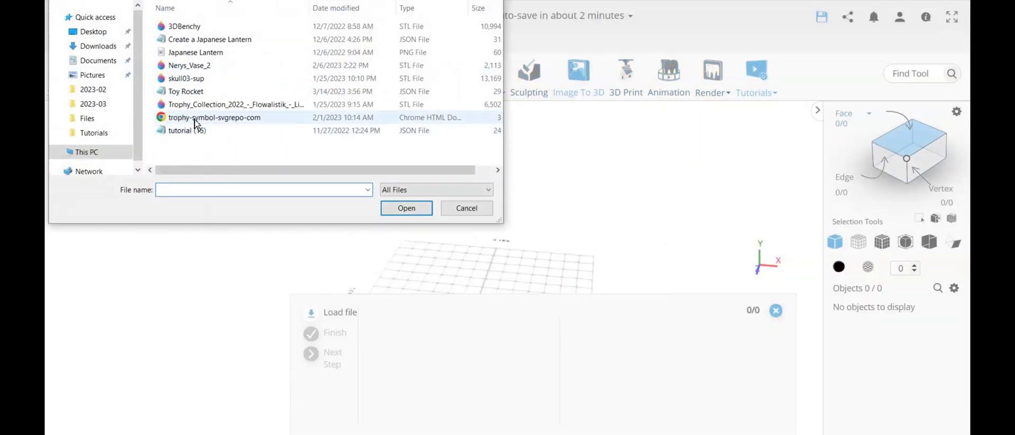
pyautogui.click(199, 92)
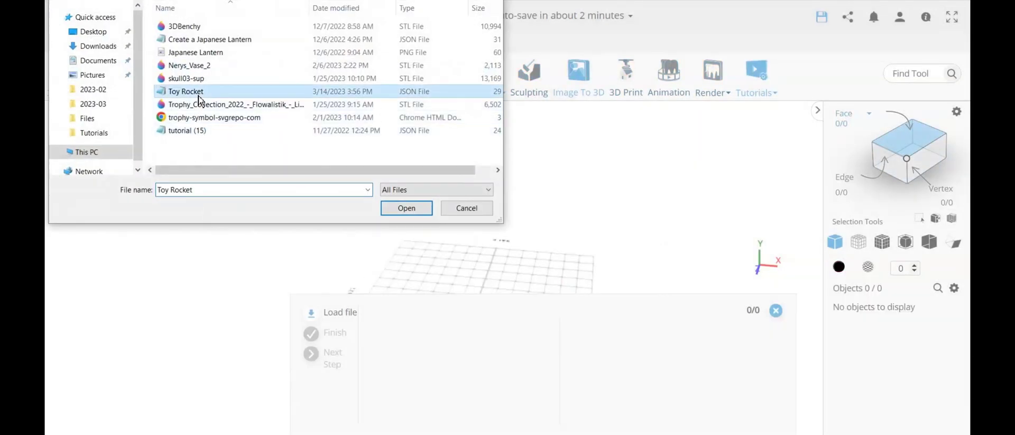
pyautogui.click(417, 211)
pyautogui.click(669, 255)
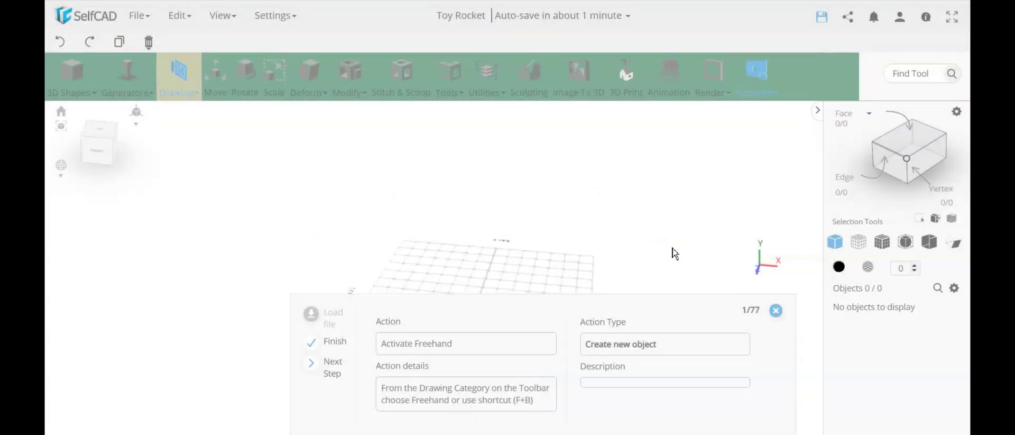
# Start a freehand drawing with the Ellipse tool and enable snapping to grid vertices in the precision settings
pyautogui.click(186, 80)
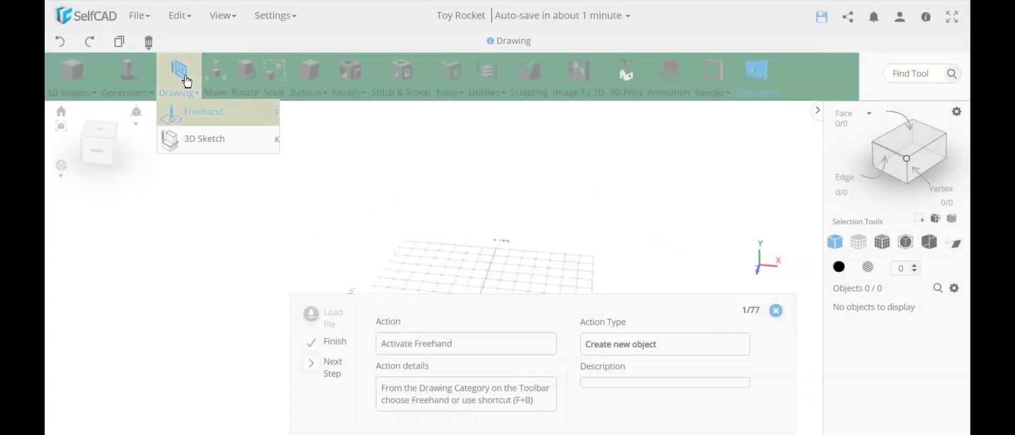
pyautogui.click(199, 116)
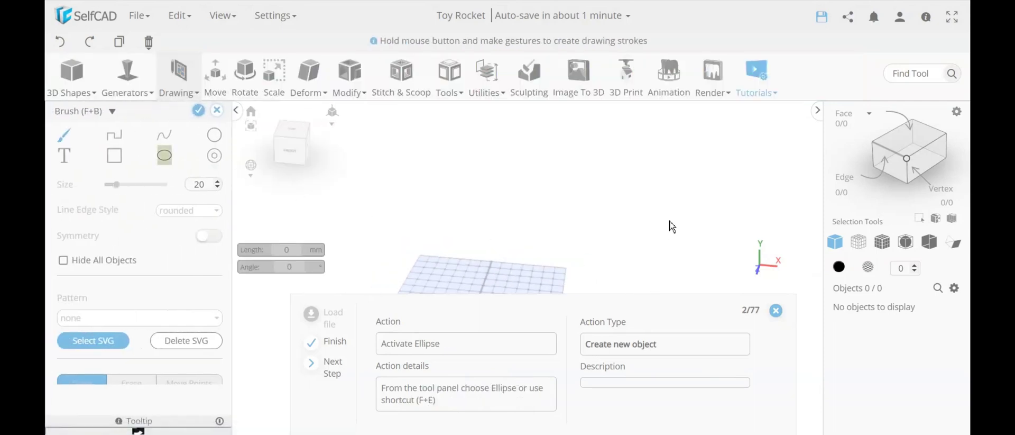
pyautogui.click(164, 156)
pyautogui.scroll(-2, 149, 363)
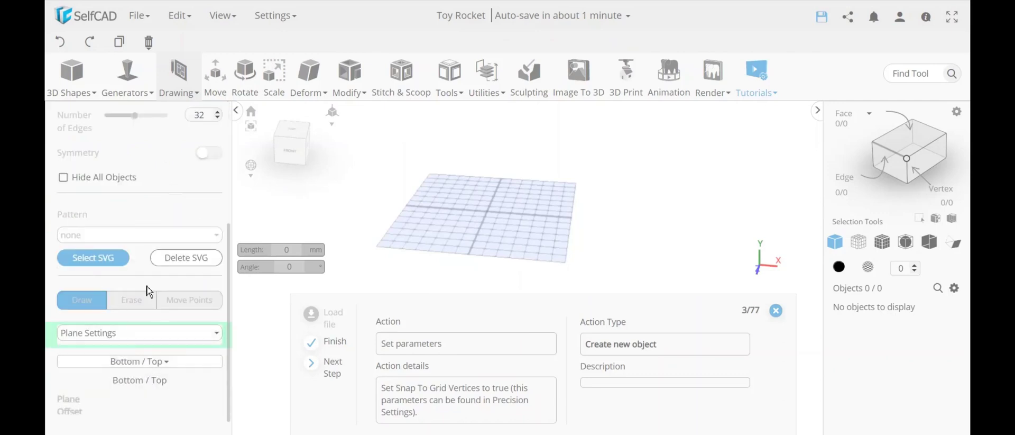
pyautogui.scroll(2, 150, 291)
pyautogui.scroll(-3, 125, 251)
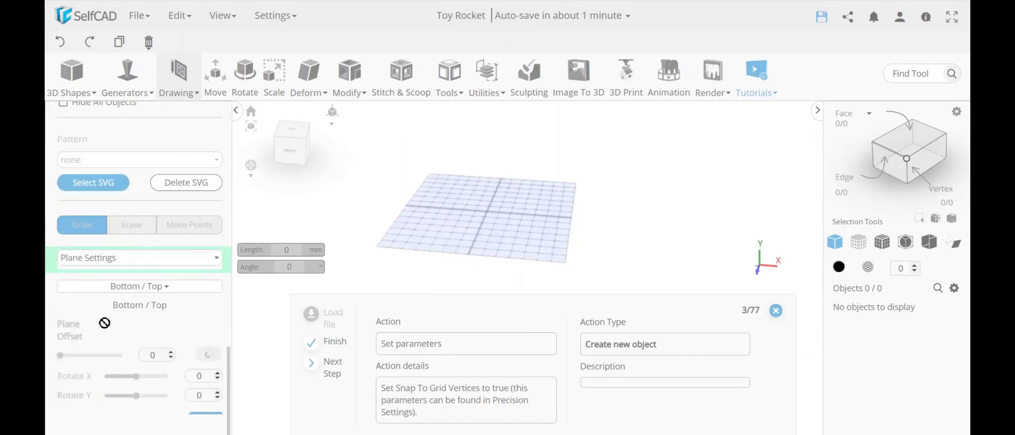
pyautogui.scroll(3, 141, 261)
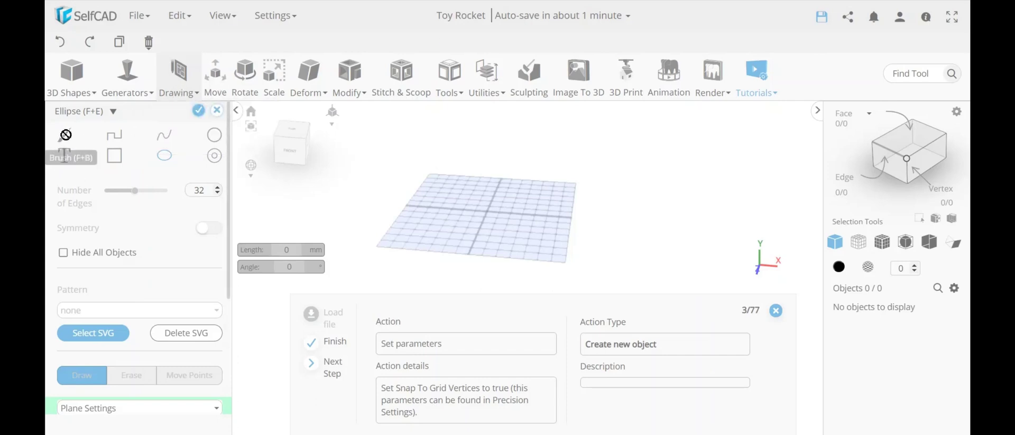
pyautogui.scroll(-3, 206, 248)
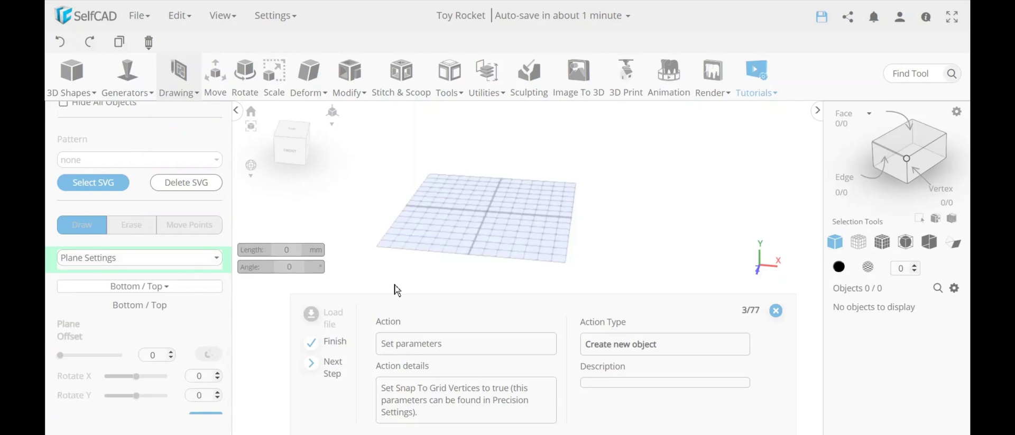
pyautogui.click(149, 262)
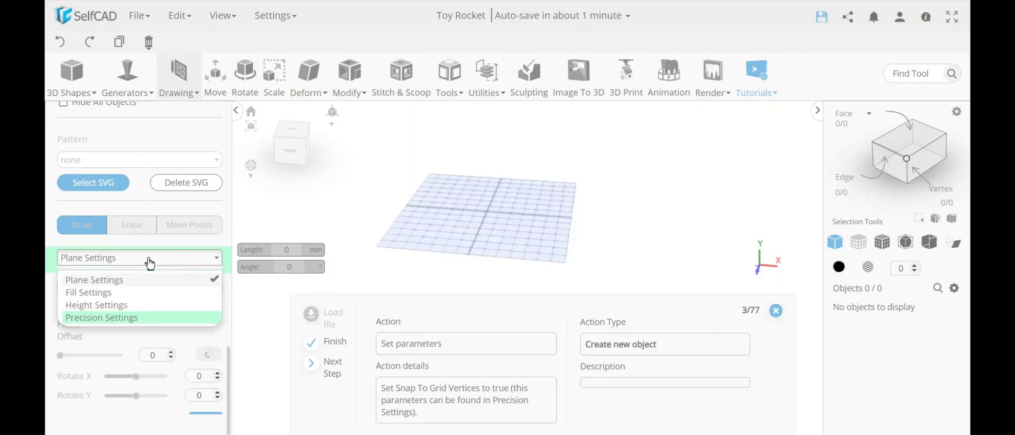
pyautogui.click(126, 319)
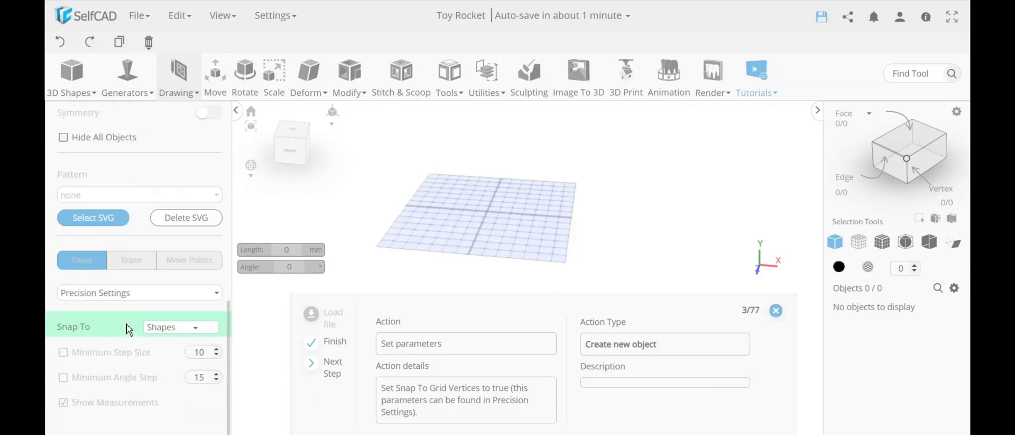
pyautogui.click(166, 329)
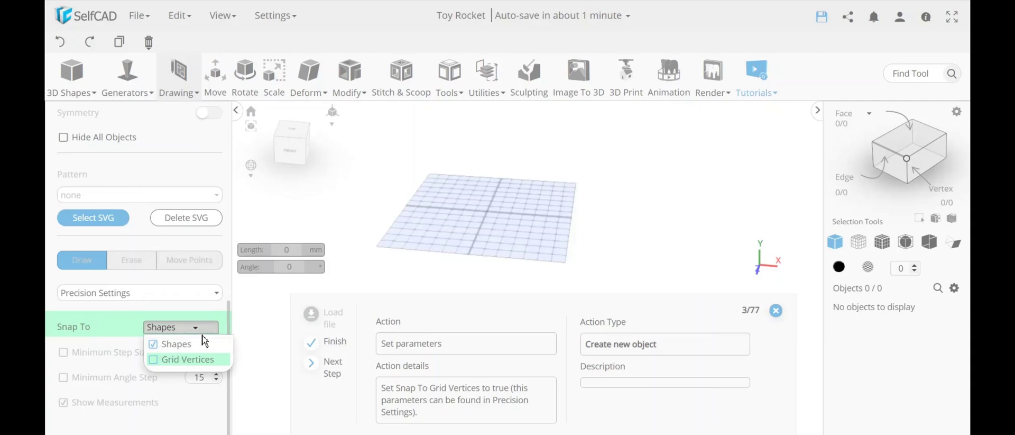
pyautogui.click(154, 360)
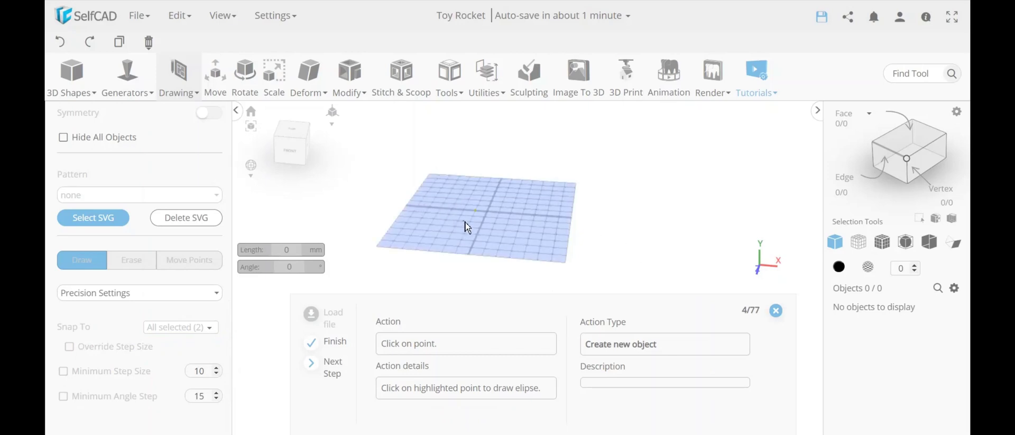
# Draw an ellipse near the centre of the grid through the tutorial's three highlighted points
pyautogui.scroll(5, 468, 227)
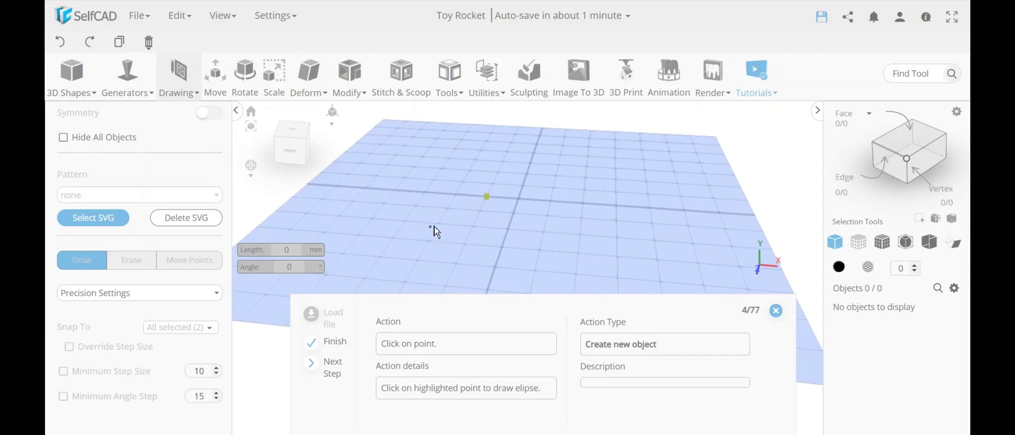
pyautogui.click(269, 16)
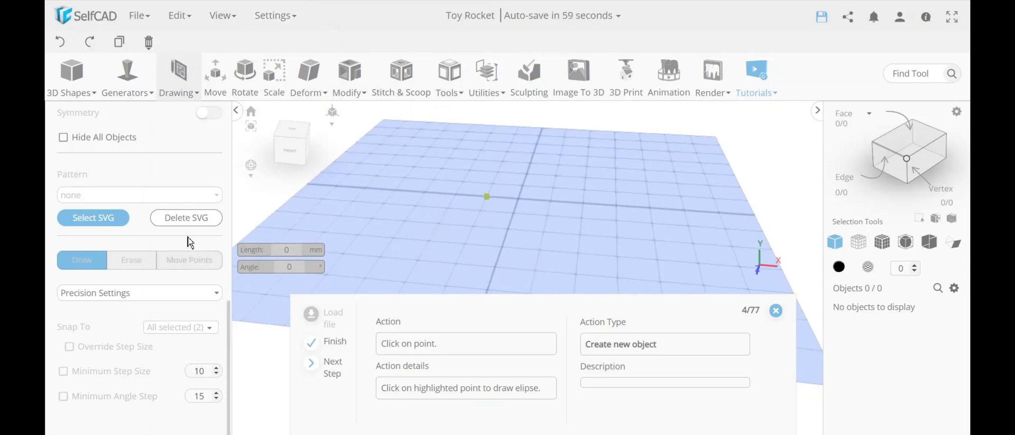
pyautogui.press('f')
pyautogui.press('e')
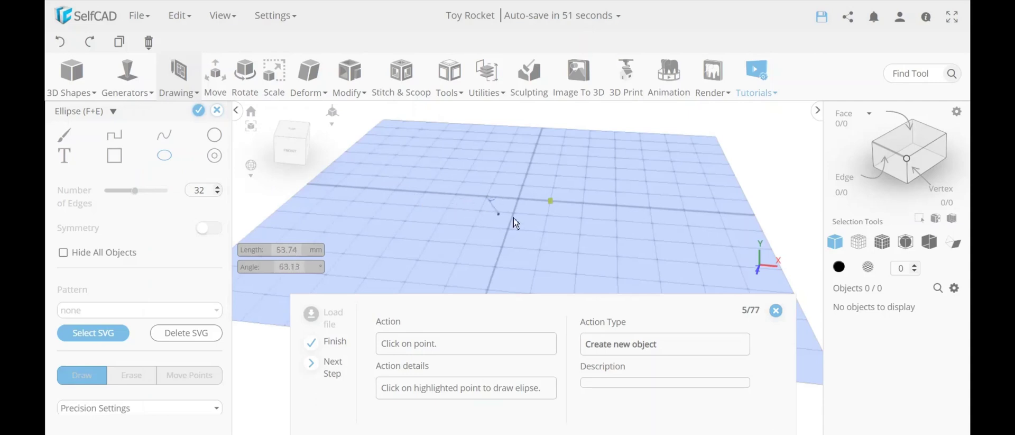
pyautogui.click(550, 202)
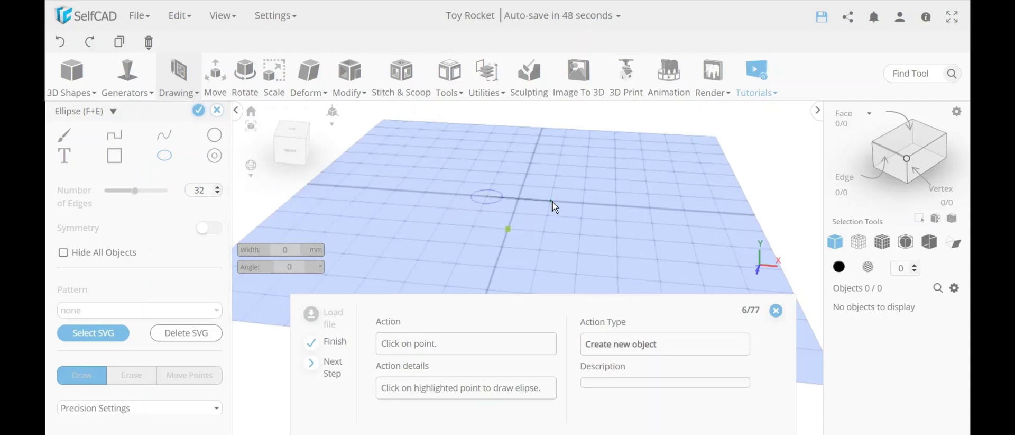
pyautogui.click(510, 230)
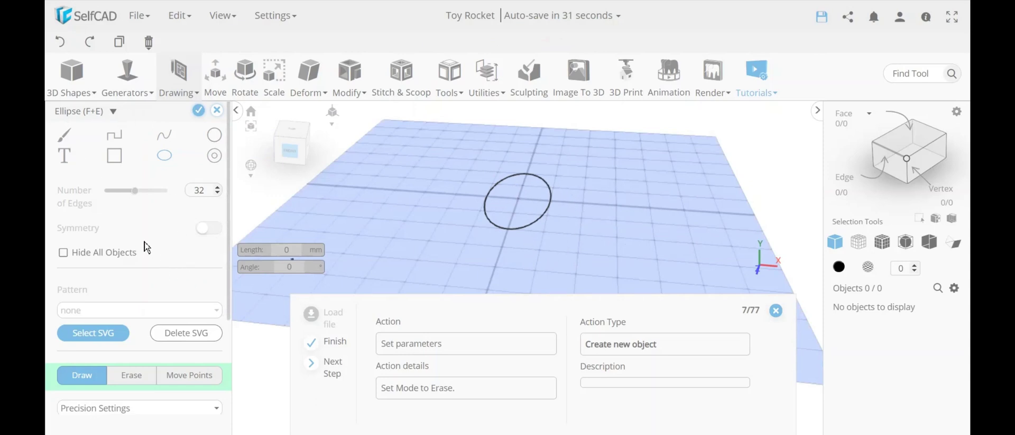
# Switch to Erase mode and cut the front part of the drawn shape with a second ellipse through the highlighted points, forming a crescent
pyautogui.scroll(-2, 146, 246)
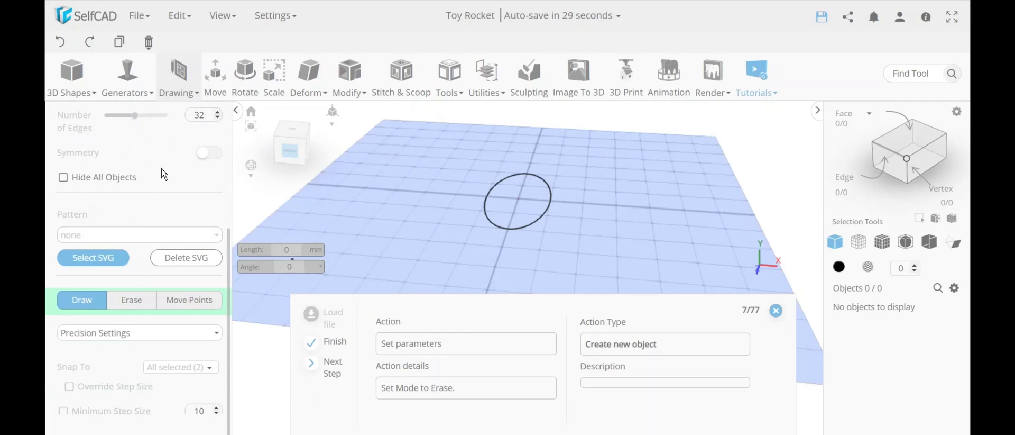
pyautogui.scroll(2, 161, 180)
pyautogui.scroll(-2, 144, 247)
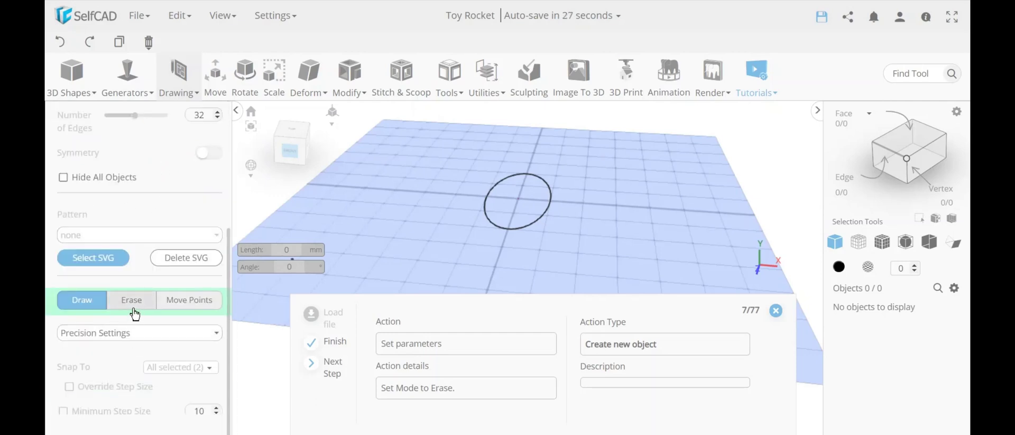
pyautogui.click(136, 310)
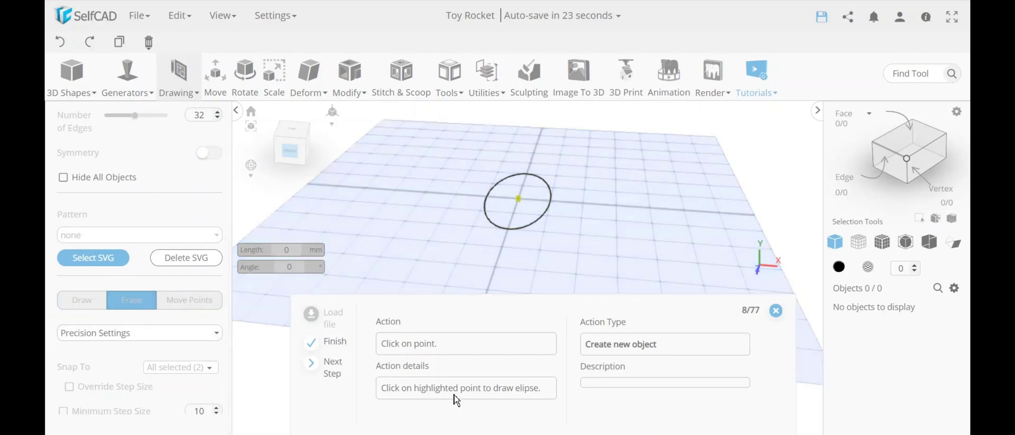
pyautogui.click(521, 201)
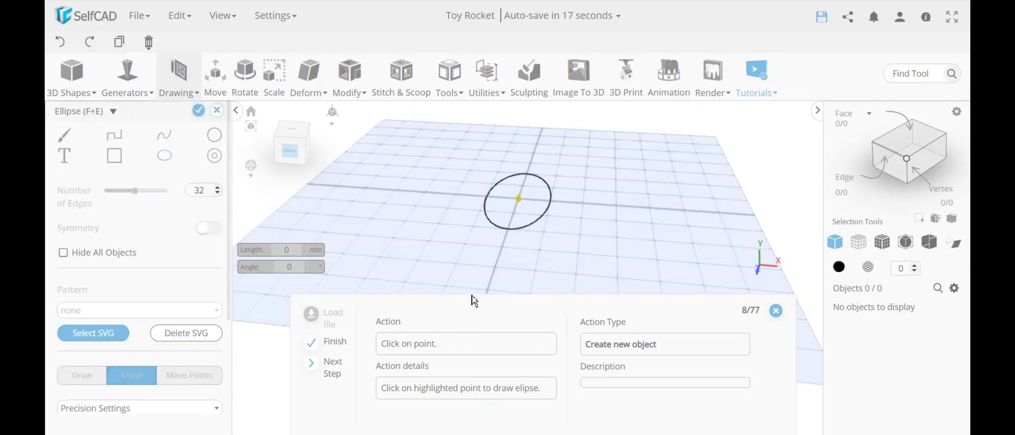
pyautogui.click(503, 241)
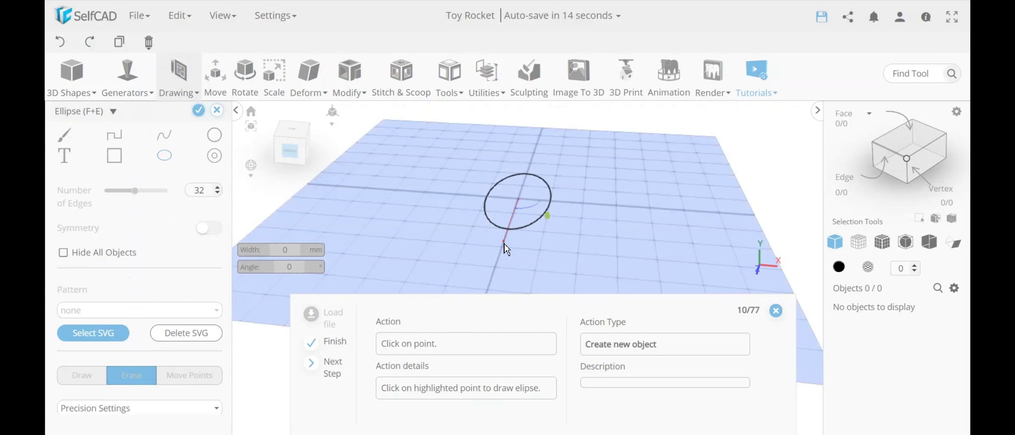
pyautogui.click(548, 221)
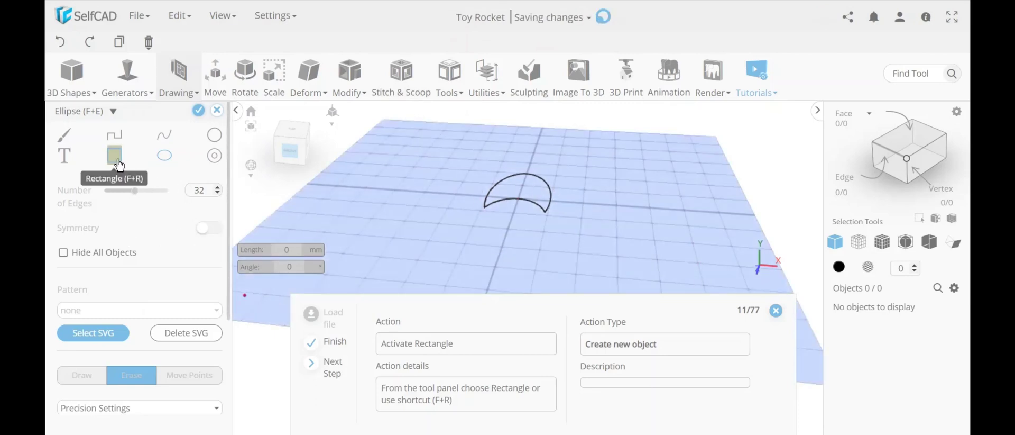
# Erase the left half of the crescent with a rectangle drawn through the tutorial's highlighted points
pyautogui.click(116, 161)
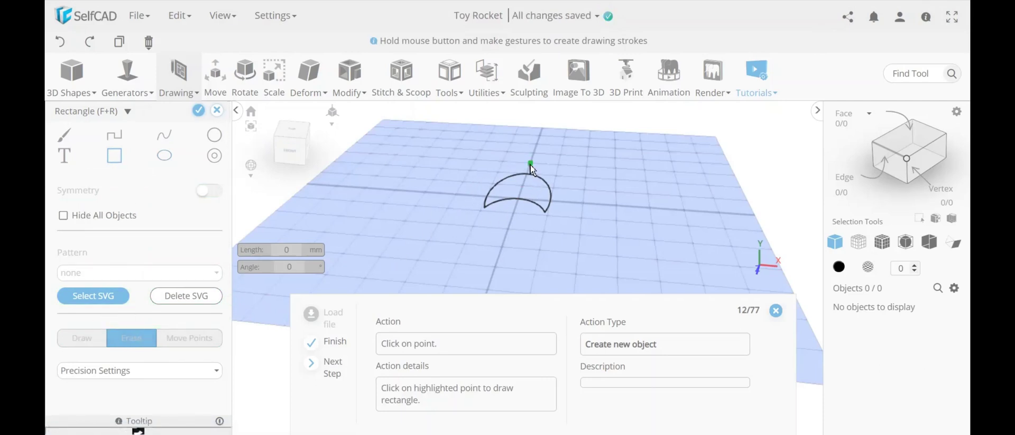
pyautogui.click(508, 229)
pyautogui.click(468, 228)
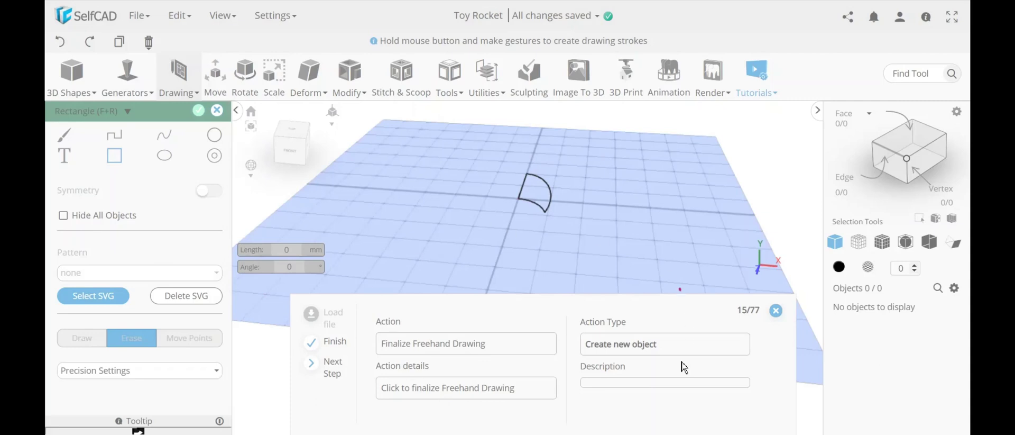
# Bring up the drawing's height settings and finalize the freehand drawing as a 3D object
pyautogui.click(179, 86)
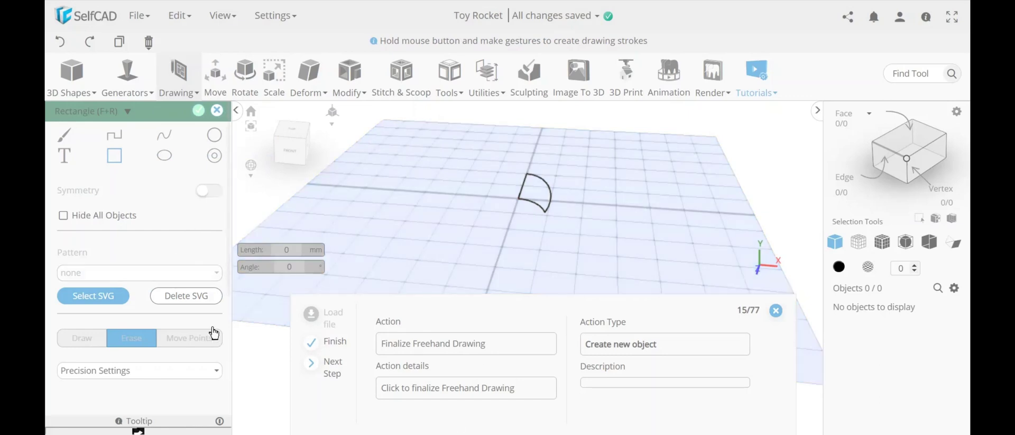
pyautogui.scroll(-2, 179, 219)
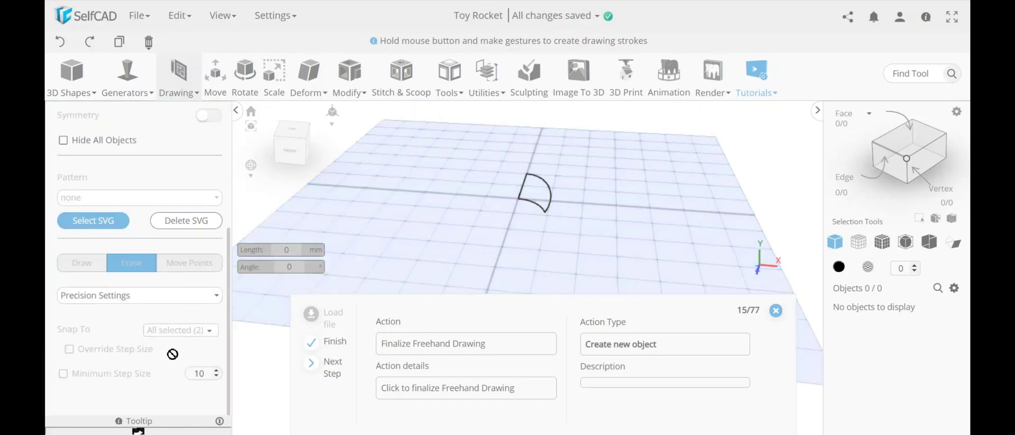
pyautogui.click(139, 299)
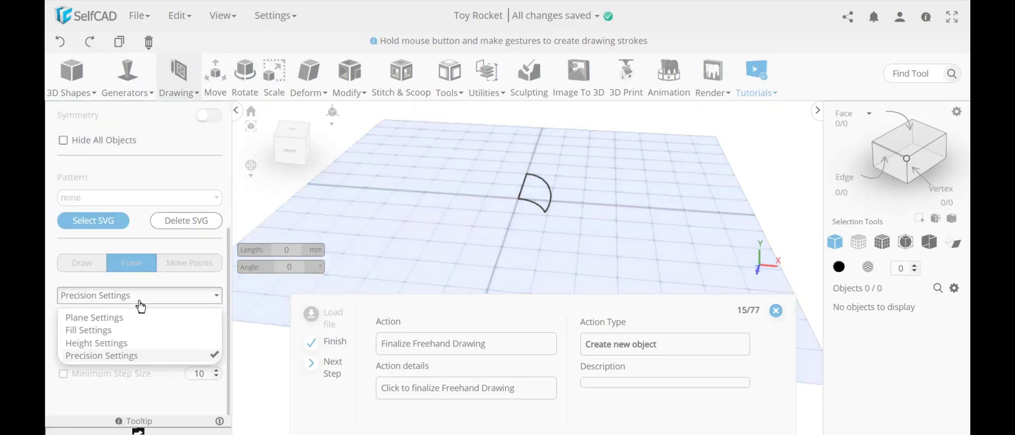
pyautogui.click(127, 347)
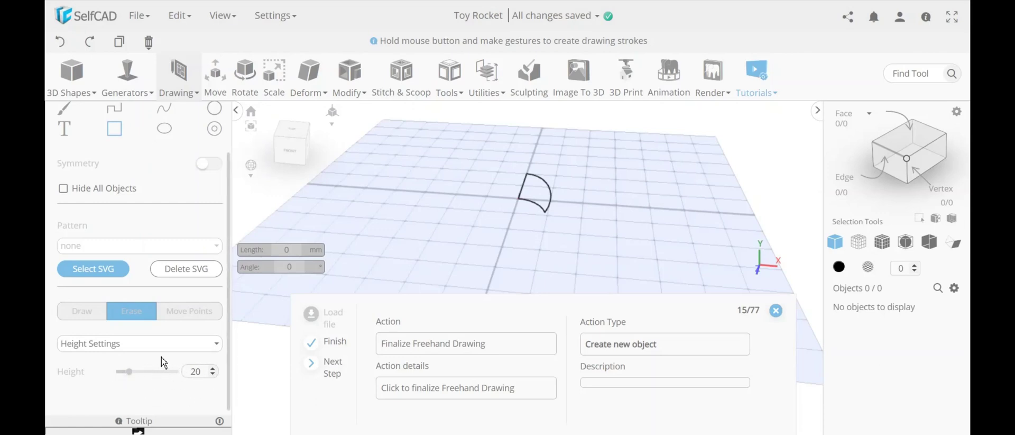
pyautogui.click(179, 73)
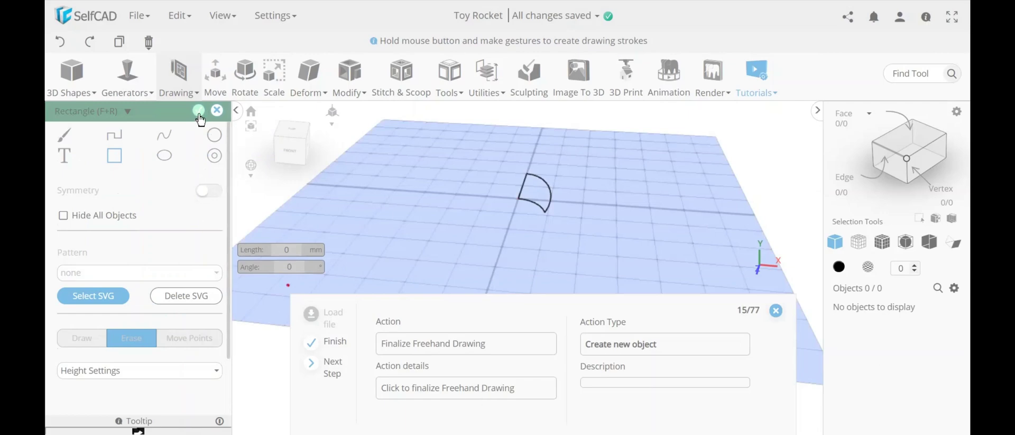
pyautogui.click(200, 111)
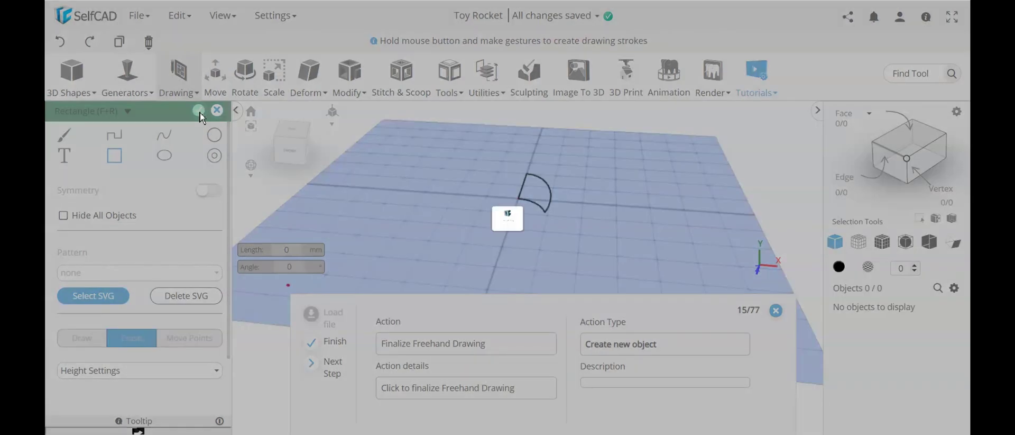
# Advance the tutorial through its Rotate actions to stand the fin upright, including closing the transformation settings
pyautogui.moveTo(621, 217); pyautogui.dragTo(641, 222, button='right')
pyautogui.click(74, 85)
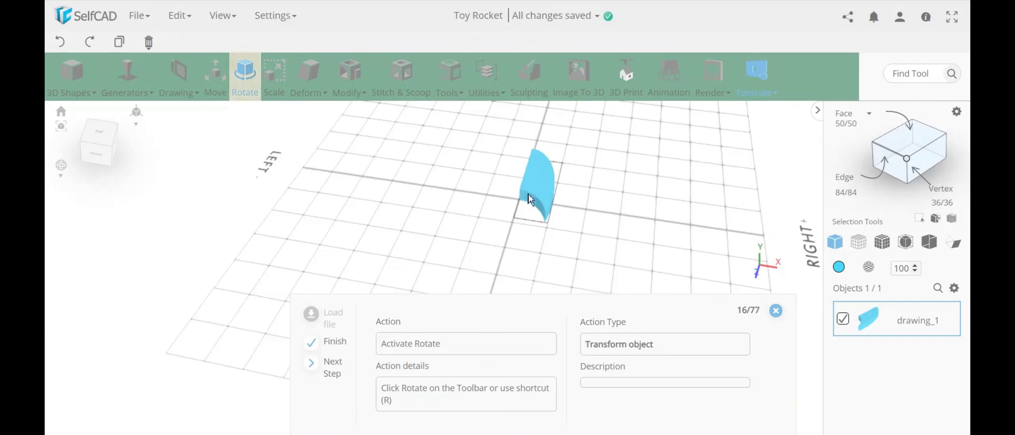
pyautogui.moveTo(468, 226)
pyautogui.mouseDown(button='right')
pyautogui.moveTo(594, 163)
pyautogui.moveTo(517, 236)
pyautogui.moveTo(484, 229)
pyautogui.mouseUp(button='right')
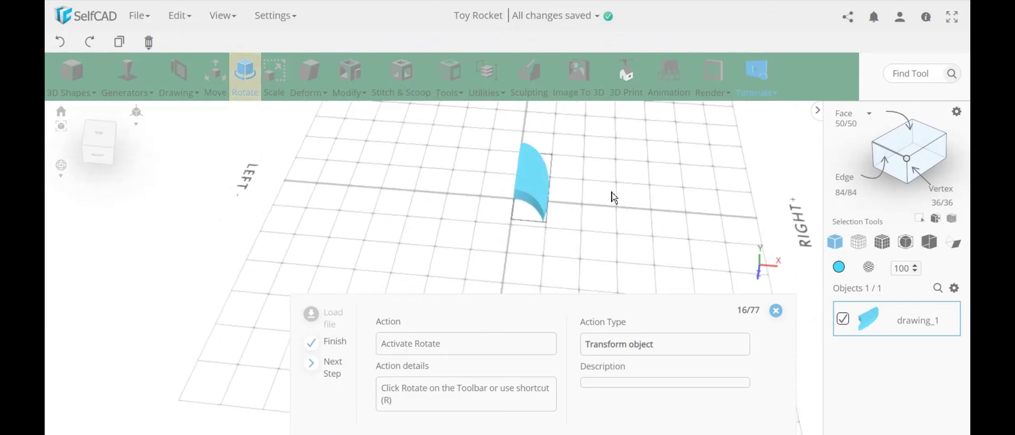
pyautogui.click(333, 365)
pyautogui.click(333, 364)
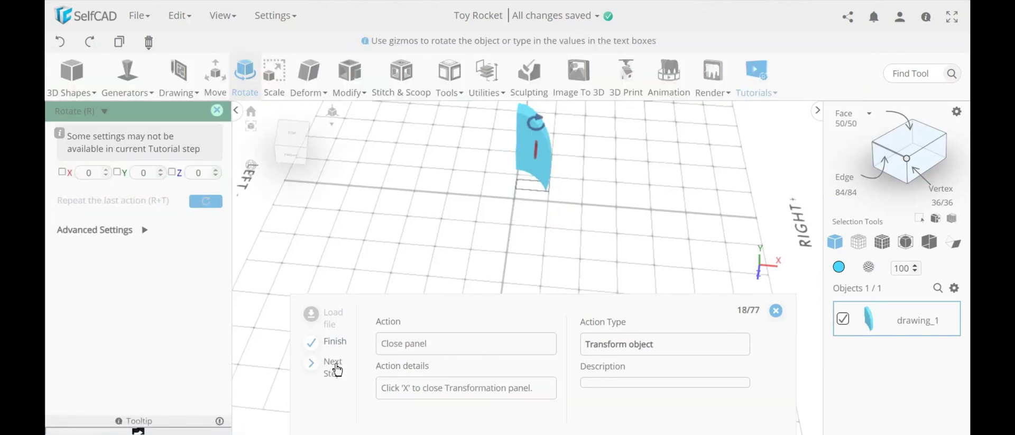
pyautogui.click(336, 373)
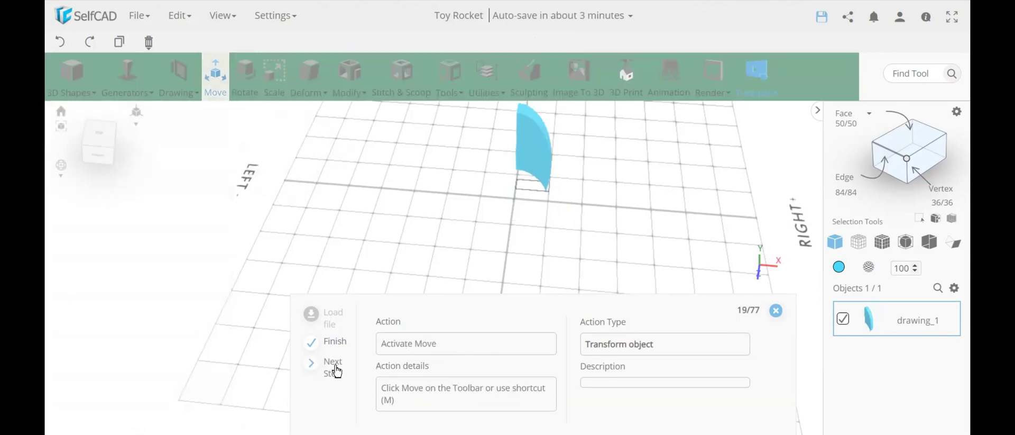
# Advance the tutorial through its Move actions to place the fin at X 70 and Z 0
pyautogui.click(336, 373)
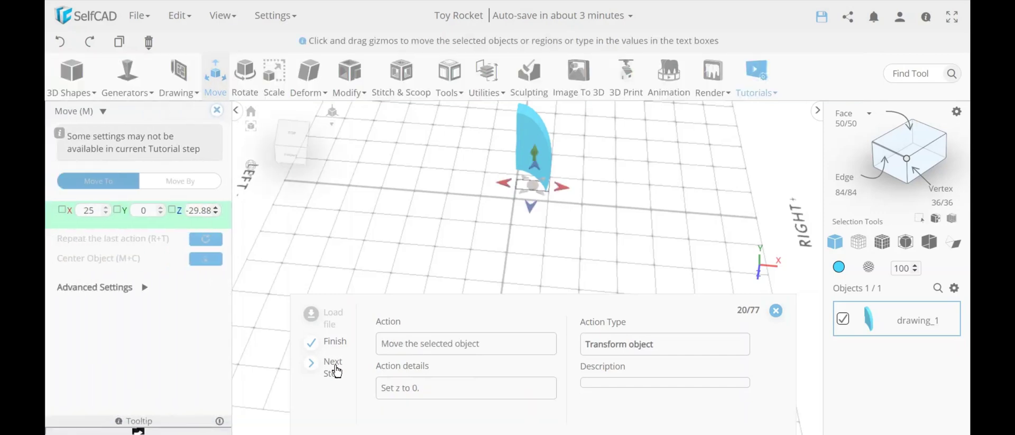
pyautogui.click(336, 371)
pyautogui.click(336, 371)
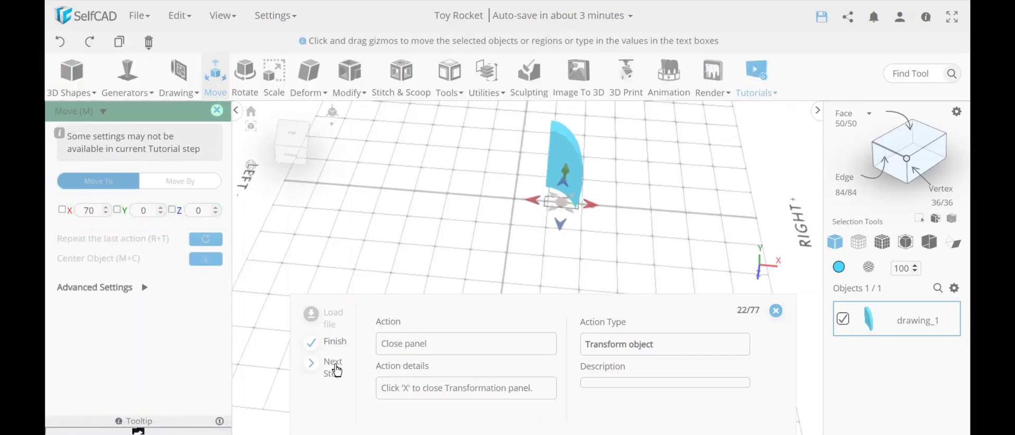
pyautogui.click(337, 371)
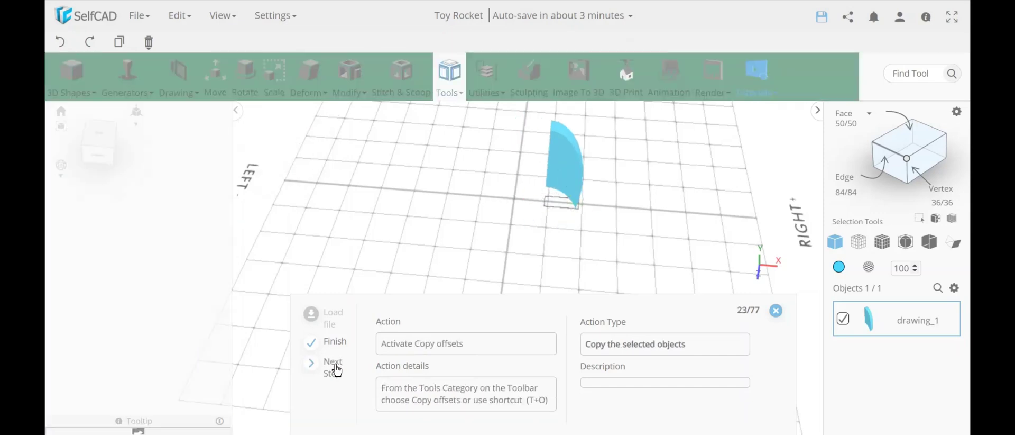
# Create 3 copies of the fin around the centre using Copy offsets with the Pivot operation
pyautogui.click(453, 71)
pyautogui.click(473, 112)
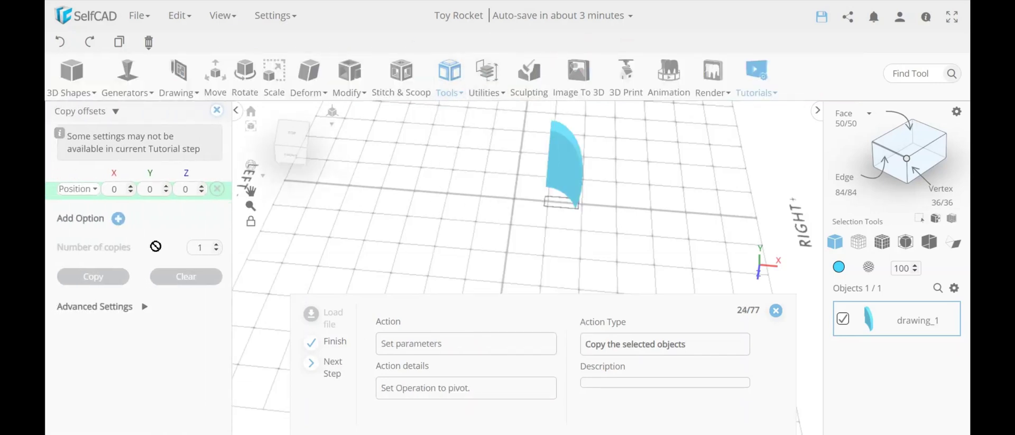
pyautogui.click(79, 189)
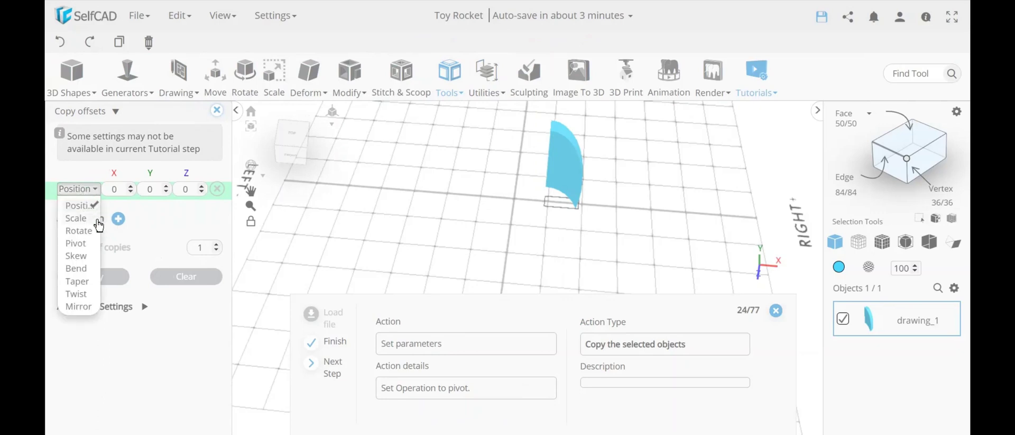
pyautogui.click(84, 243)
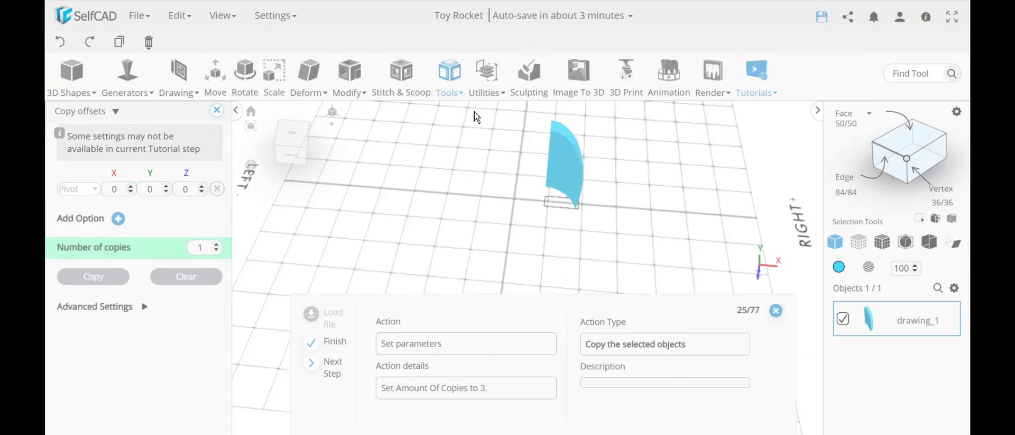
pyautogui.click(449, 77)
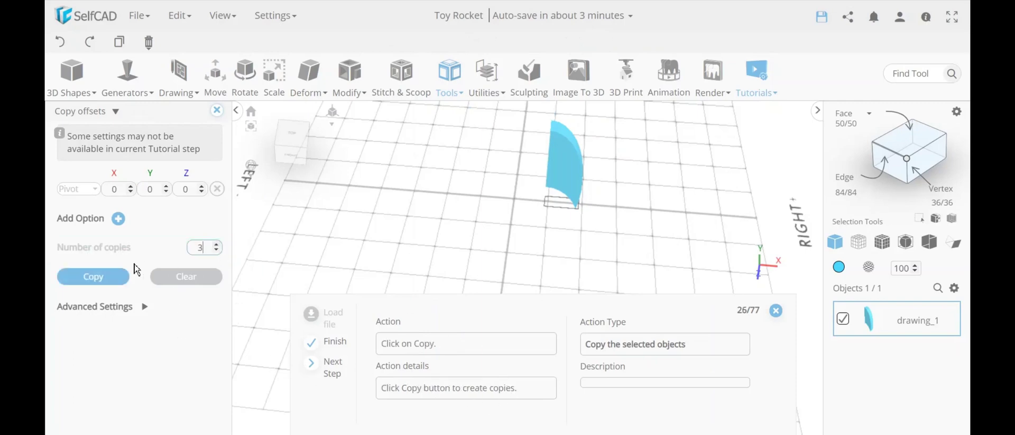
pyautogui.click(98, 277)
pyautogui.moveTo(417, 210); pyautogui.dragTo(328, 177, button='right')
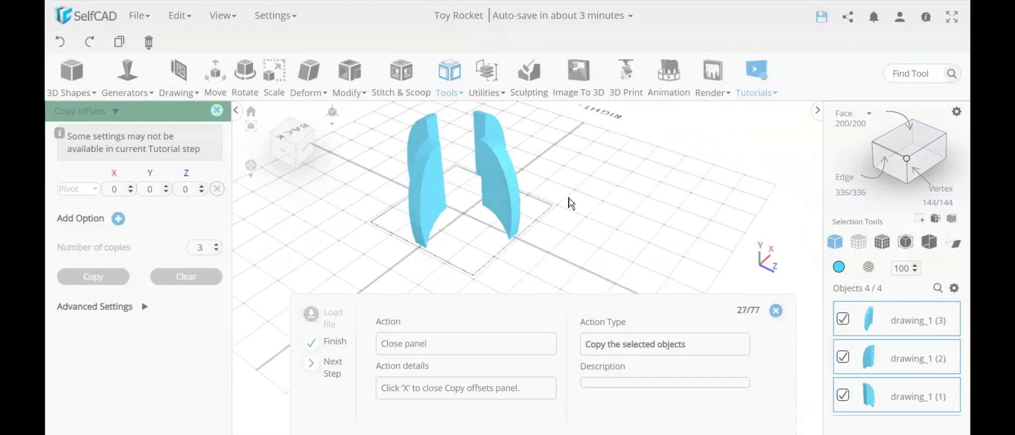
pyautogui.click(216, 112)
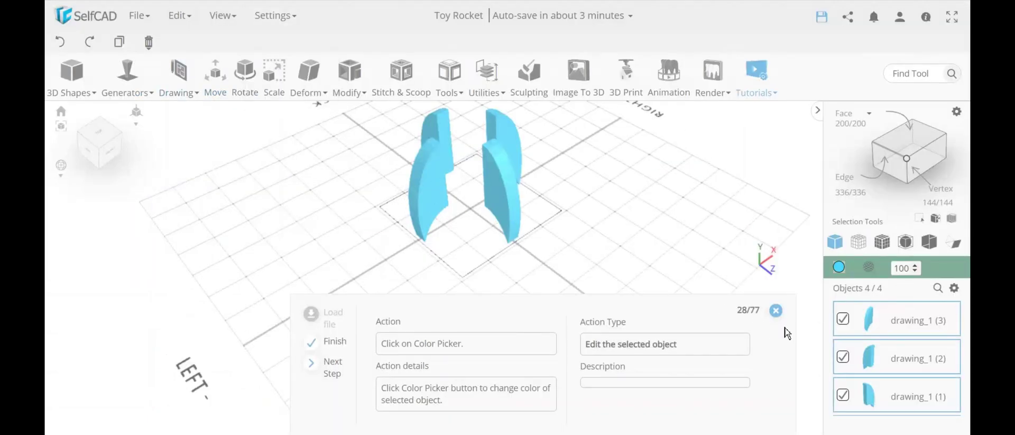
# Quit the active Toy Rocket tutorial before its color step, confirming that it should finish
pyautogui.click(776, 312)
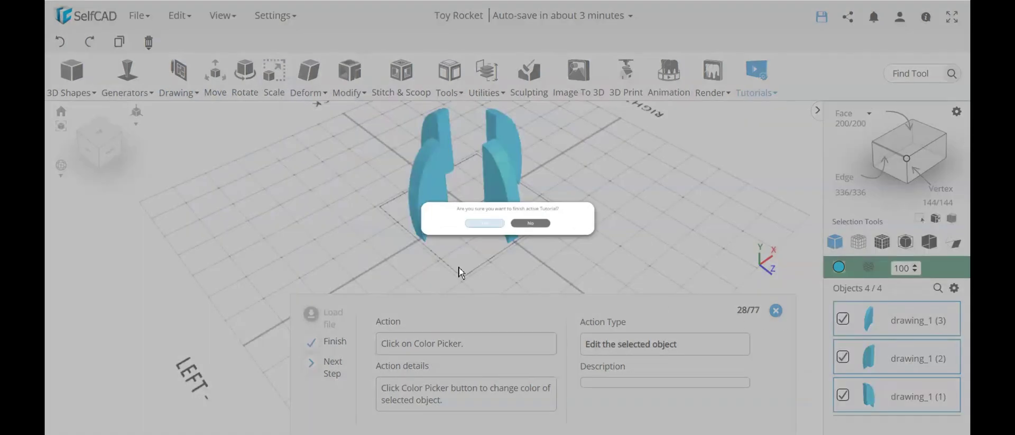
pyautogui.click(457, 233)
pyautogui.moveTo(437, 312); pyautogui.dragTo(490, 290)
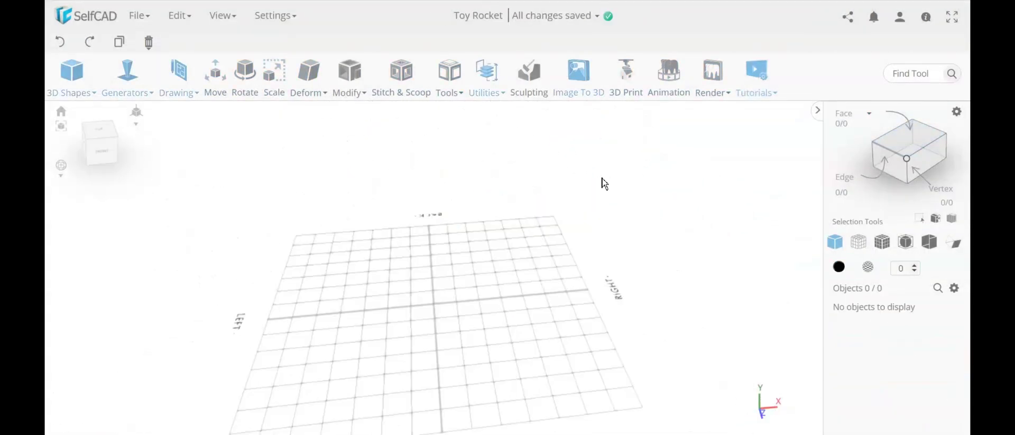
# Load the Esherick House - First Floor JSON file as an interactive tutorial and start playing it
pyautogui.click(758, 80)
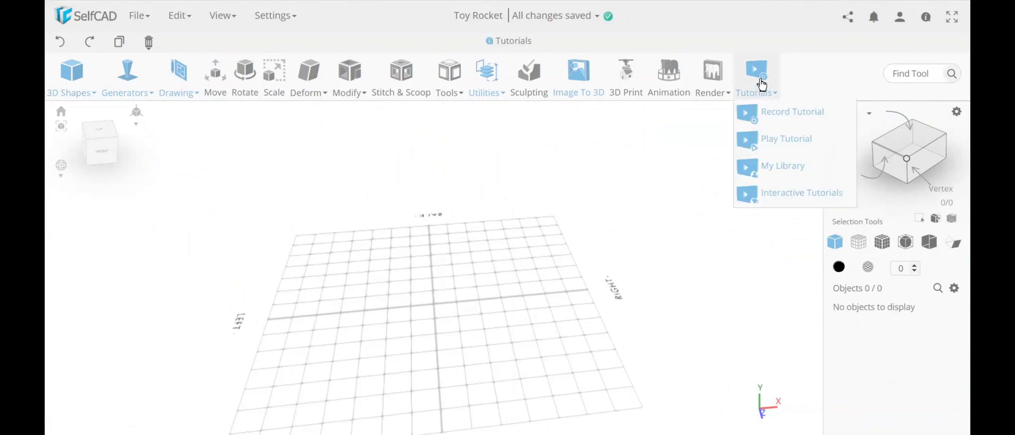
pyautogui.click(785, 140)
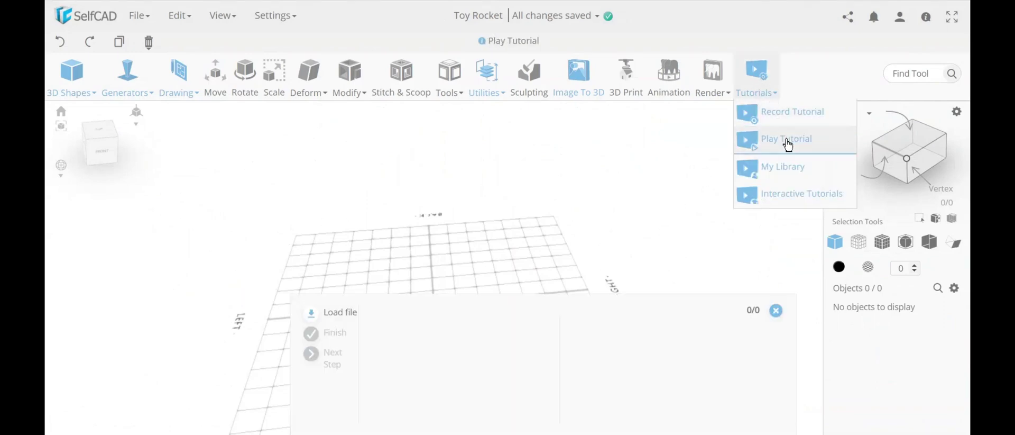
pyautogui.click(341, 317)
pyautogui.click(462, 233)
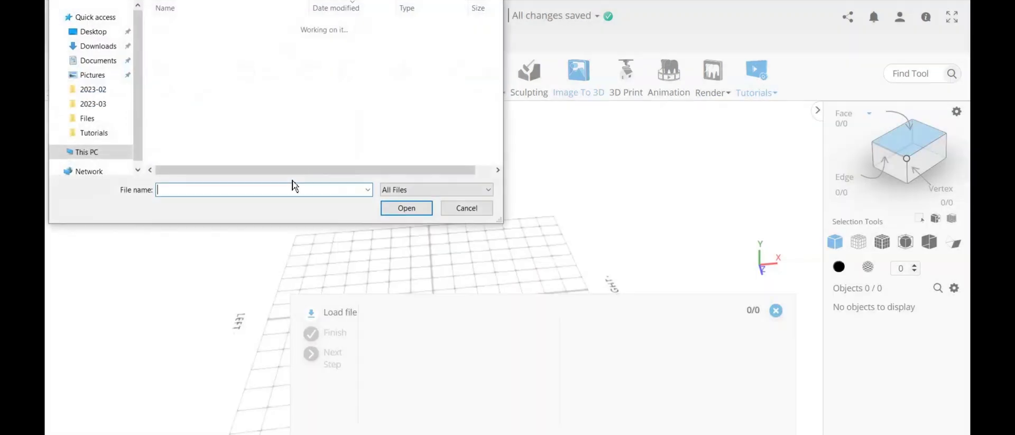
pyautogui.click(222, 95)
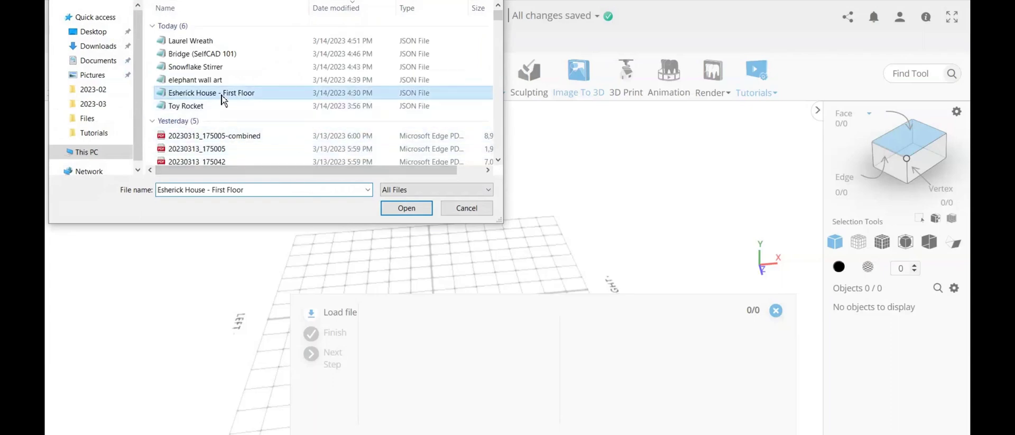
pyautogui.click(423, 209)
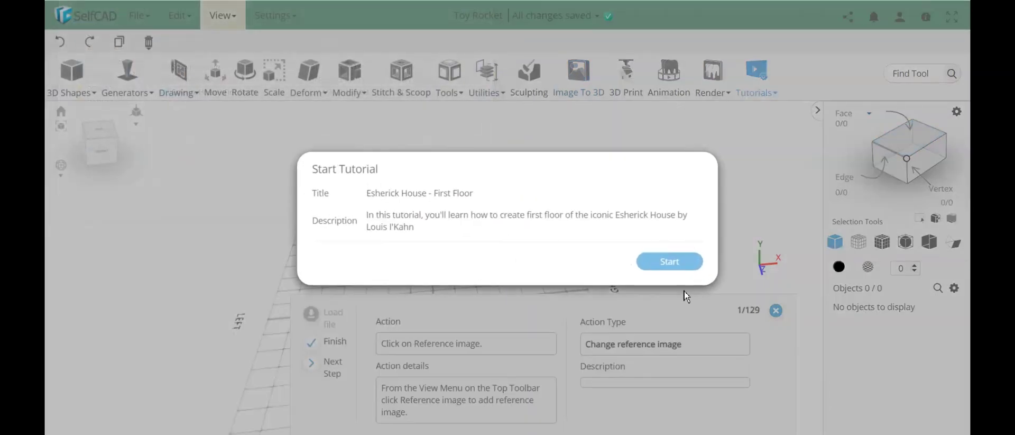
pyautogui.click(669, 261)
# Add the tutorial's floor plan to the scene as a reference image
pyautogui.click(225, 18)
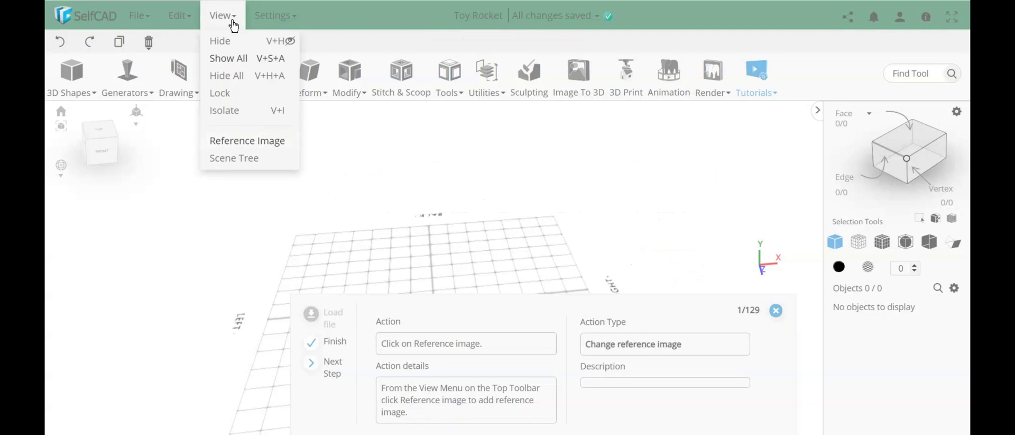
pyautogui.click(262, 144)
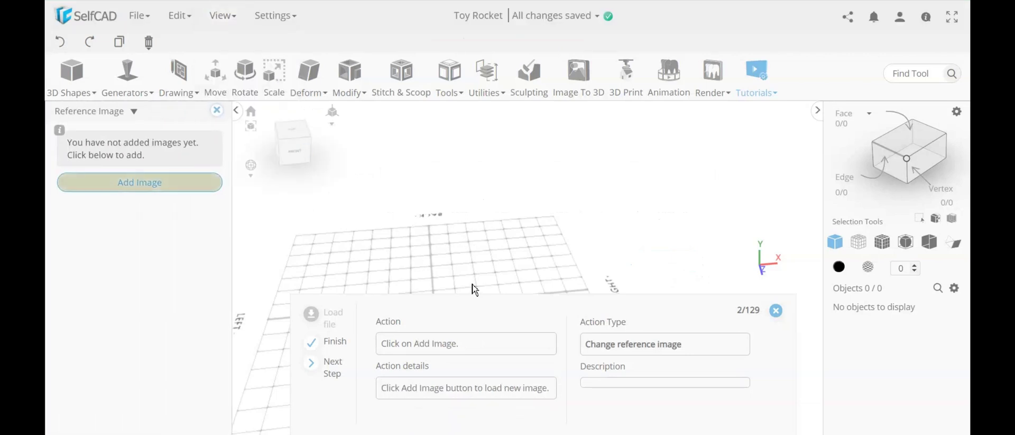
pyautogui.click(141, 188)
pyautogui.click(519, 234)
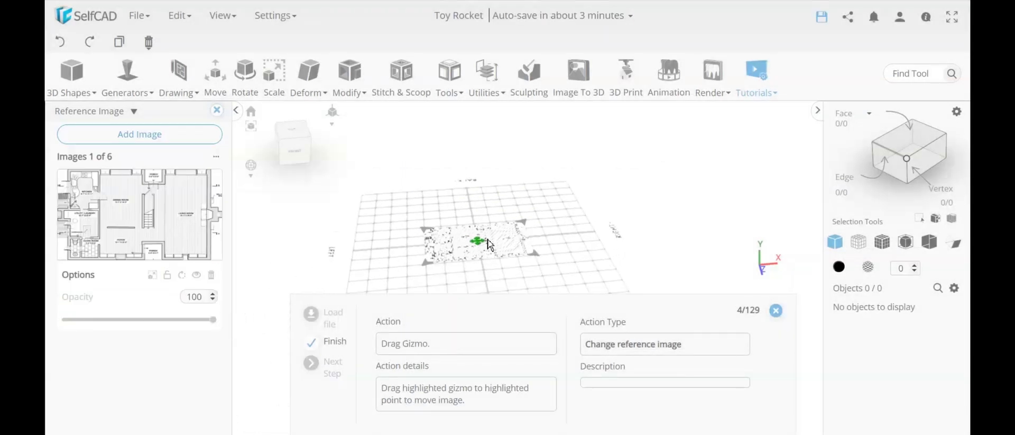
# Move and scale the floor plan reference image to the tutorial's highlighted points and close the reference image settings
pyautogui.moveTo(484, 245); pyautogui.dragTo(471, 222)
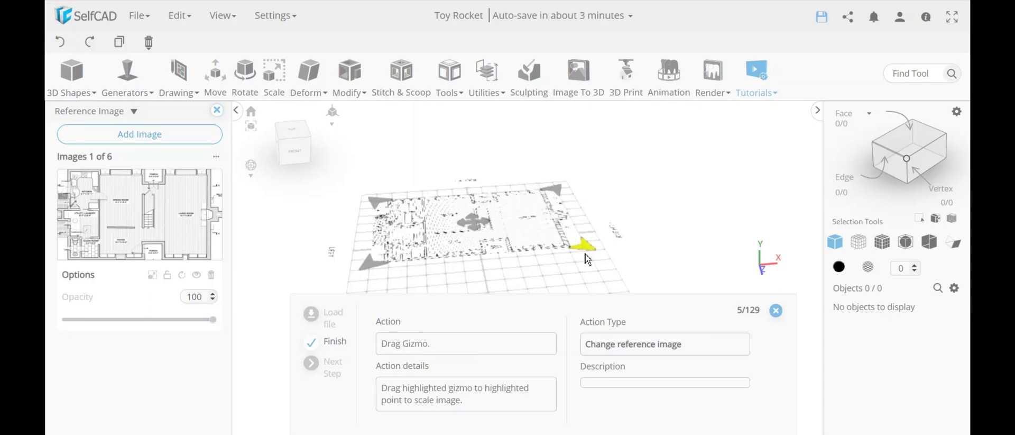
pyautogui.click(586, 250)
pyautogui.click(217, 110)
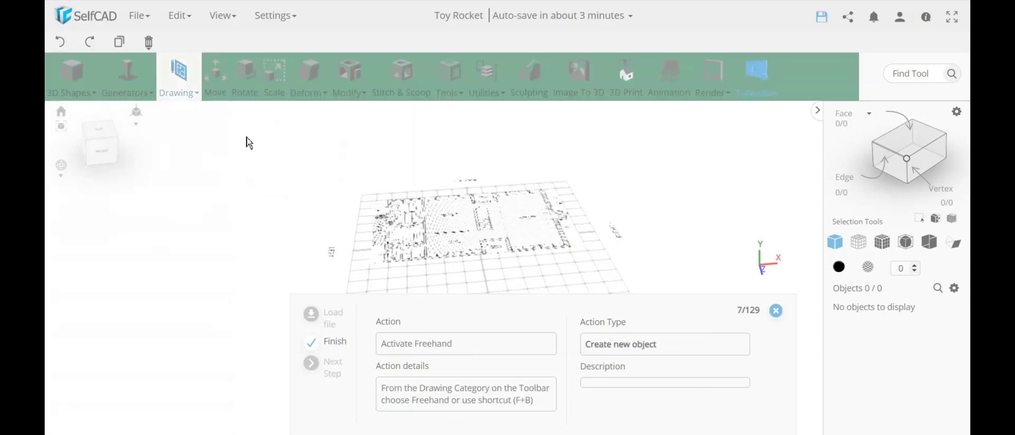
# Start the Freehand drawing tool and turn on Minimum Angle Step in the Precision Settings
pyautogui.click(193, 83)
pyautogui.click(197, 114)
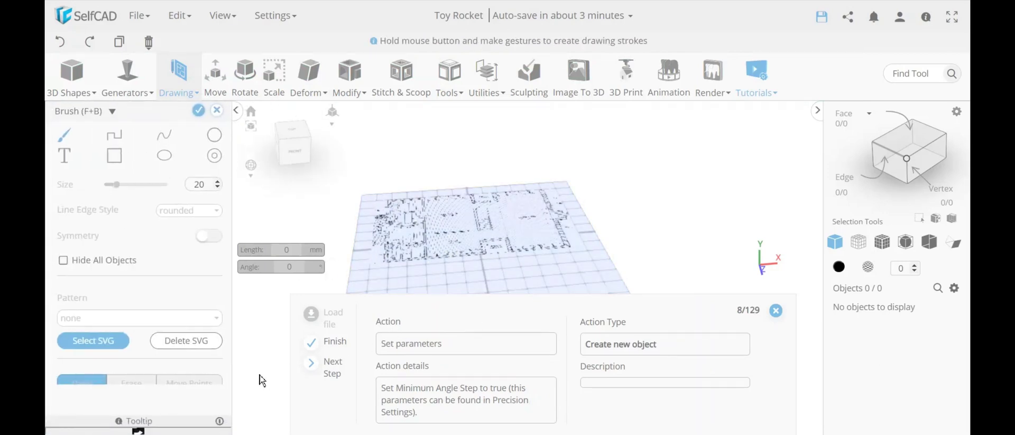
pyautogui.scroll(-3, 132, 294)
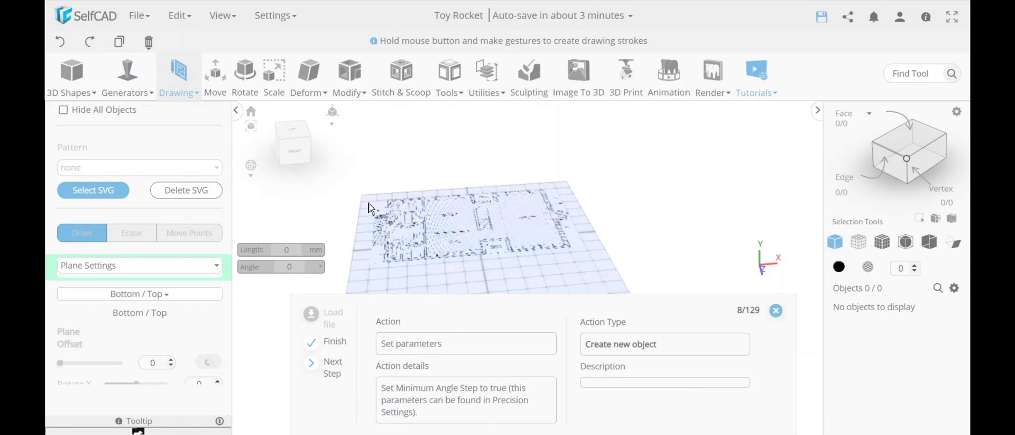
pyautogui.scroll(5, 500, 203)
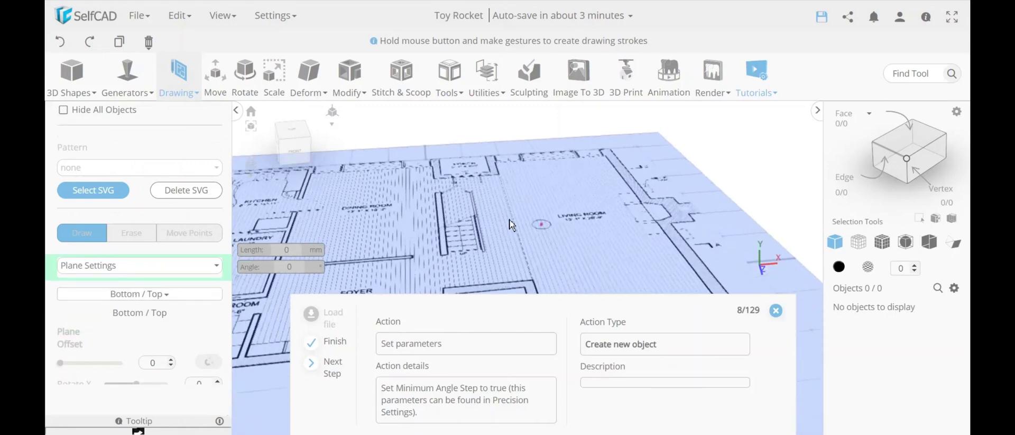
pyautogui.scroll(-5, 552, 194)
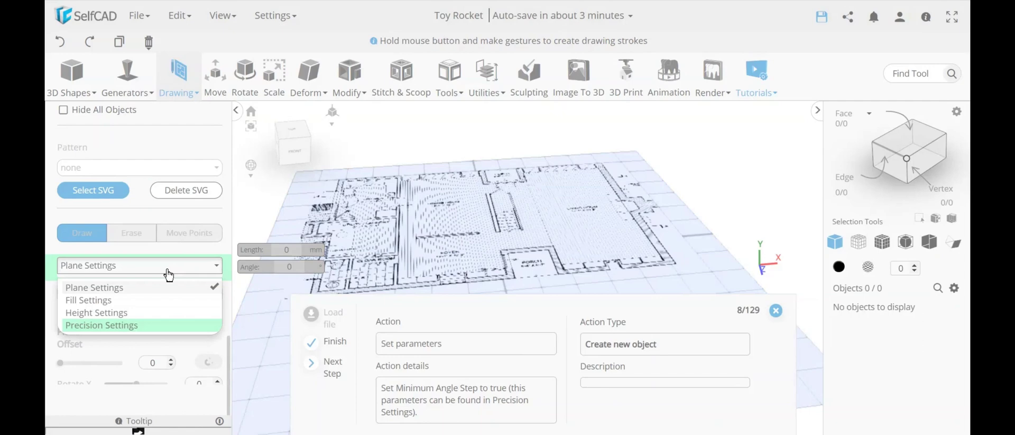
pyautogui.click(134, 325)
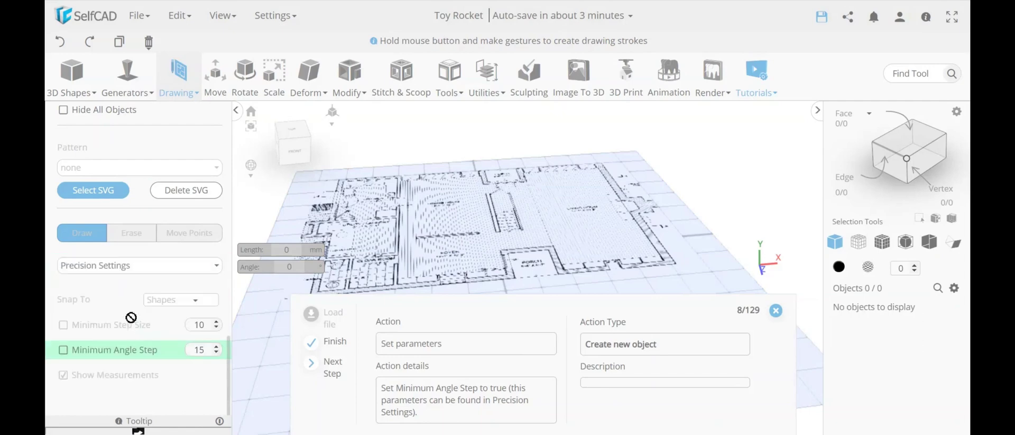
pyautogui.click(63, 347)
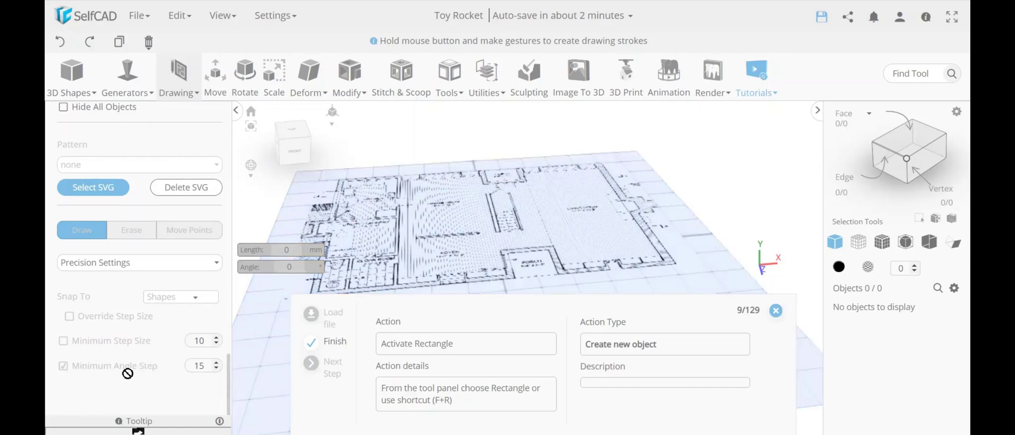
pyautogui.scroll(-1, 93, 362)
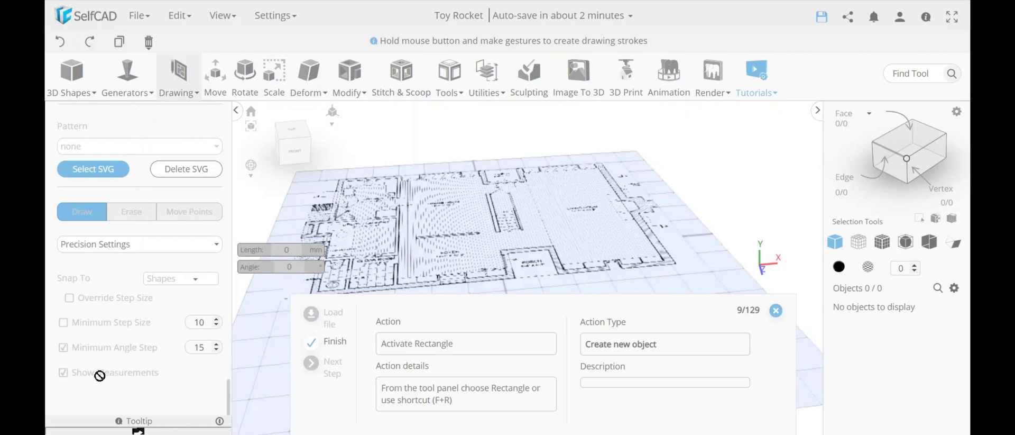
# Draw a 520 by 370 mm rectangle around the floor plan's outer walls, starting at the kitchen's far corner
pyautogui.scroll(4, 93, 375)
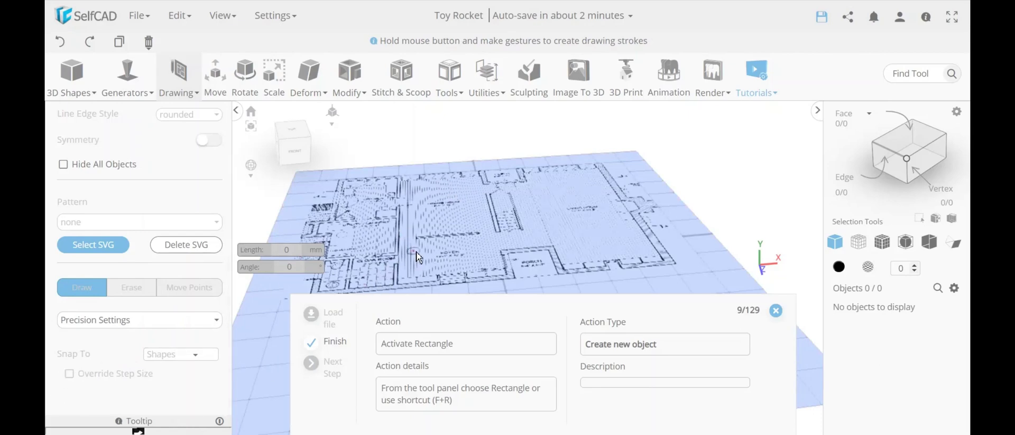
pyautogui.scroll(3, 196, 228)
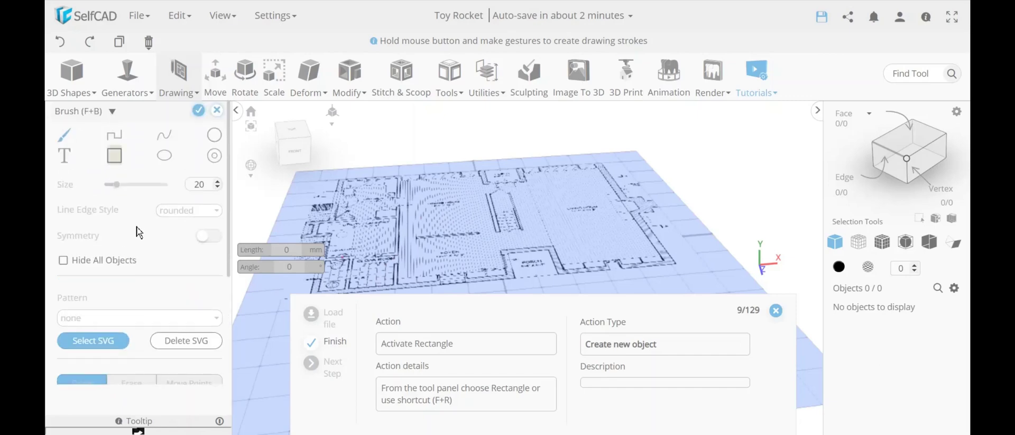
pyautogui.click(114, 158)
pyautogui.click(339, 182)
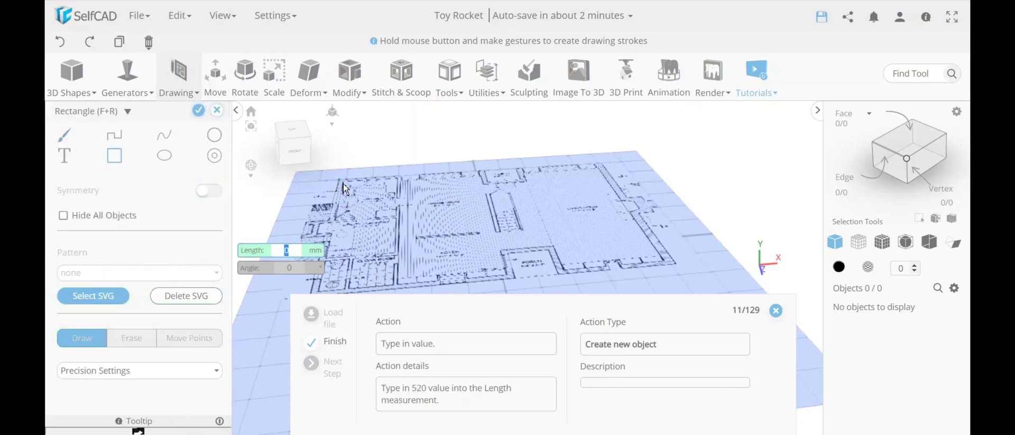
pyautogui.scroll(-3, 528, 180)
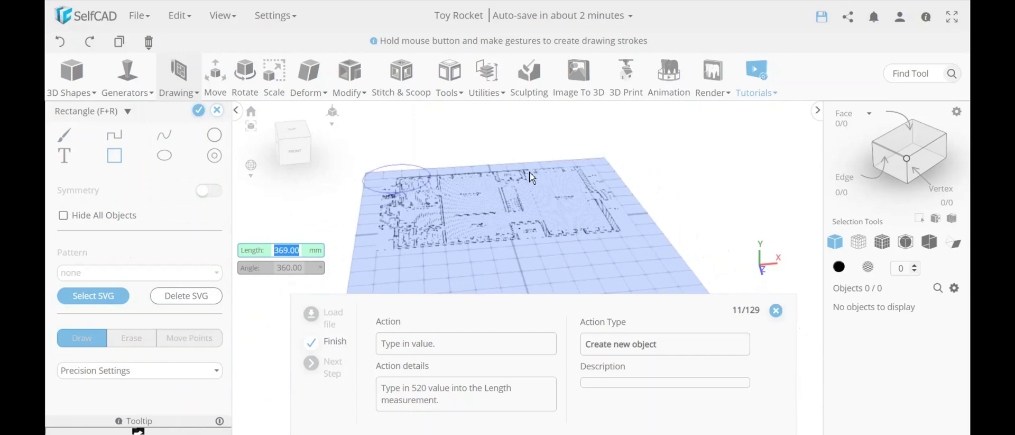
pyautogui.scroll(3, 531, 178)
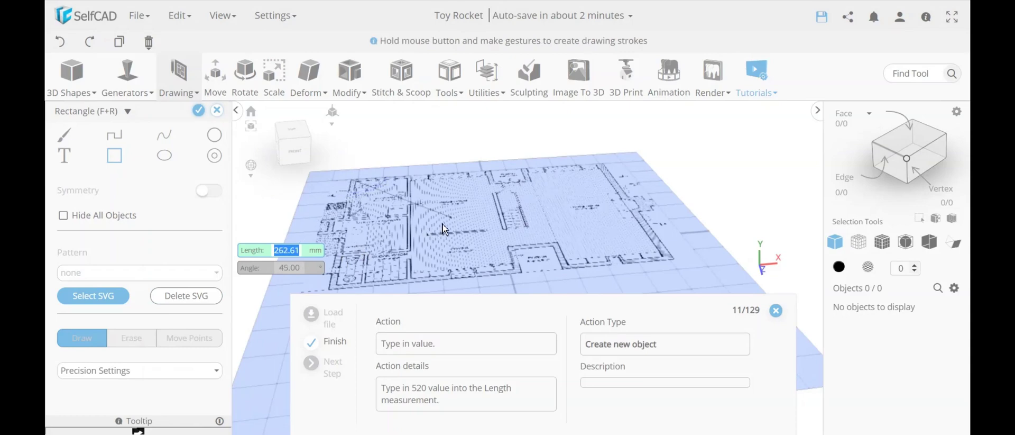
pyautogui.write('520')
pyautogui.press('Return')
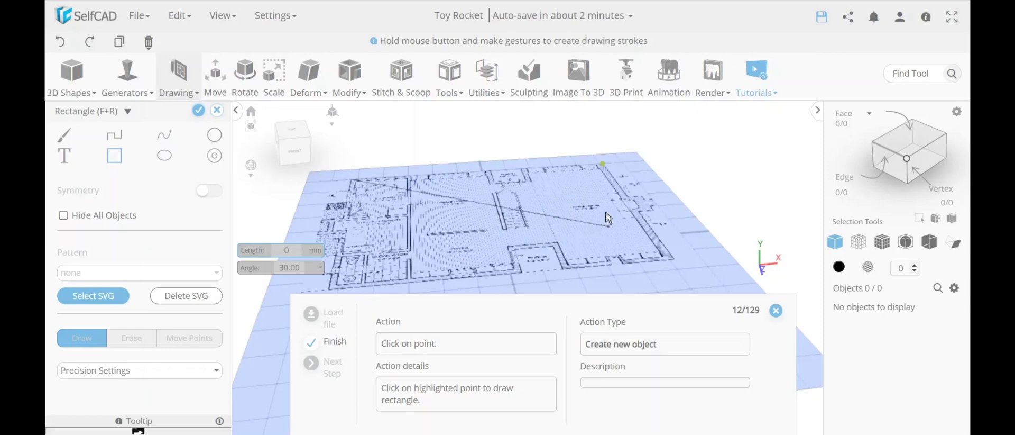
pyautogui.click(602, 164)
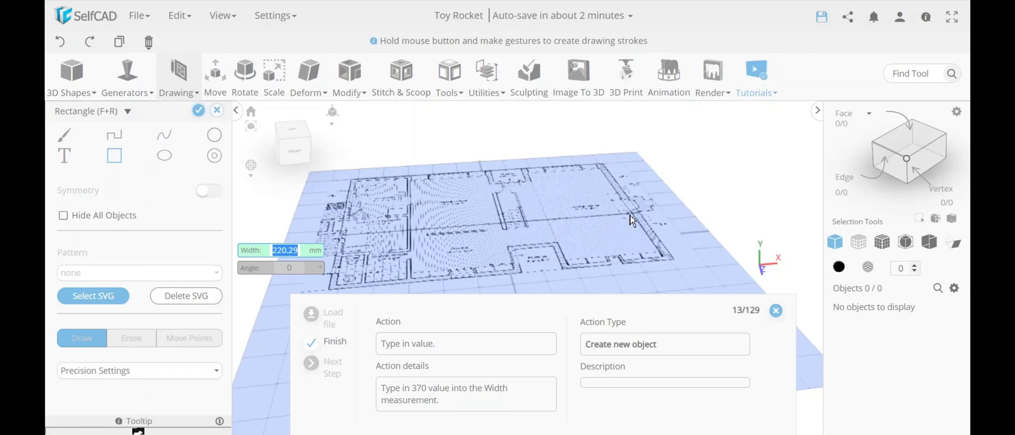
pyautogui.write('370')
pyautogui.press('Return')
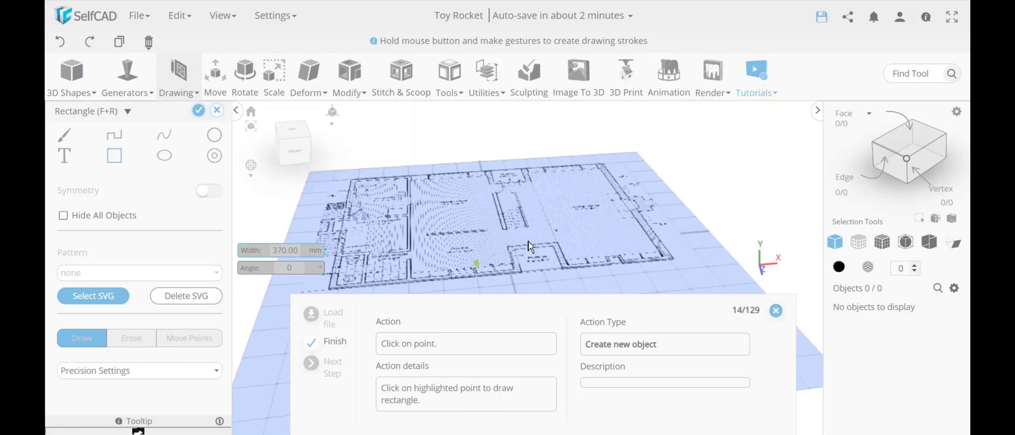
pyautogui.click(476, 264)
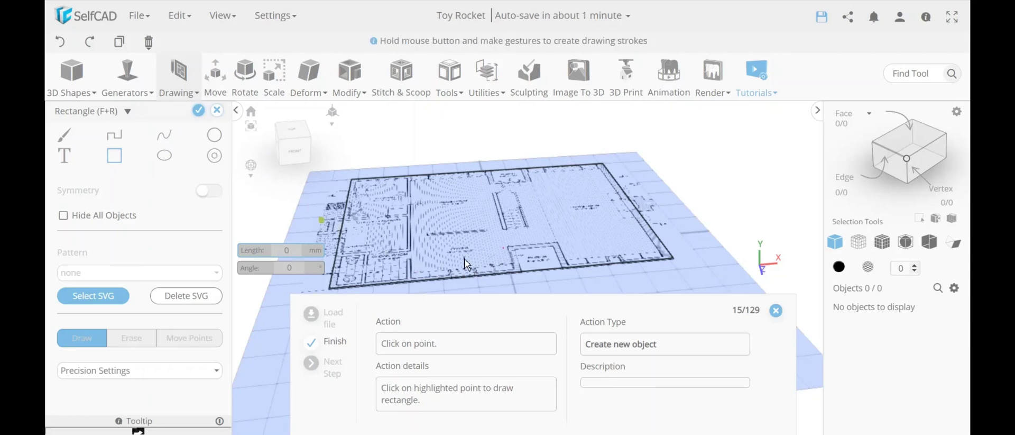
# Add a 50 by 45 mm rectangle at the highlighted points on the outer wall beside the utility and laundry room
pyautogui.click(322, 220)
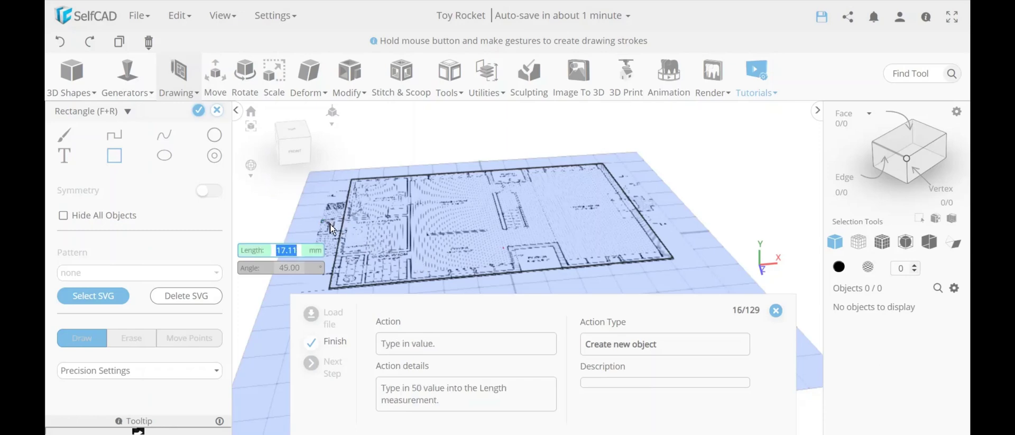
pyautogui.write('50')
pyautogui.press('Return')
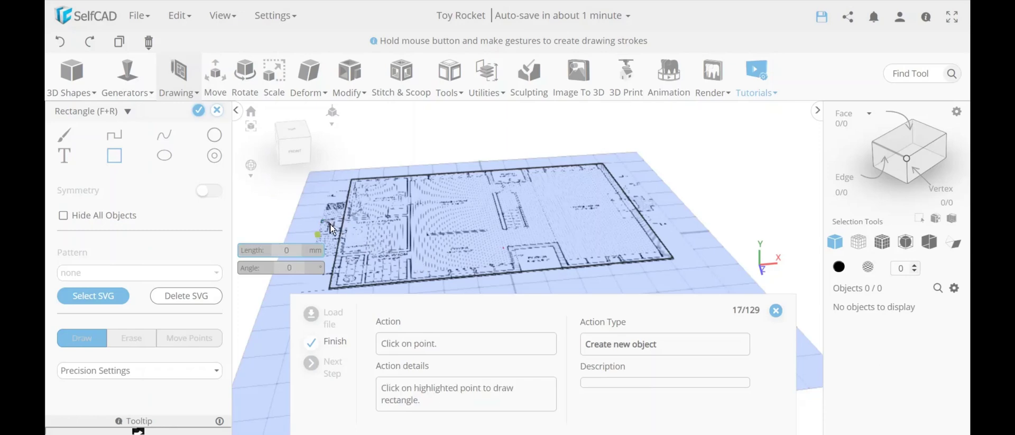
pyautogui.click(323, 234)
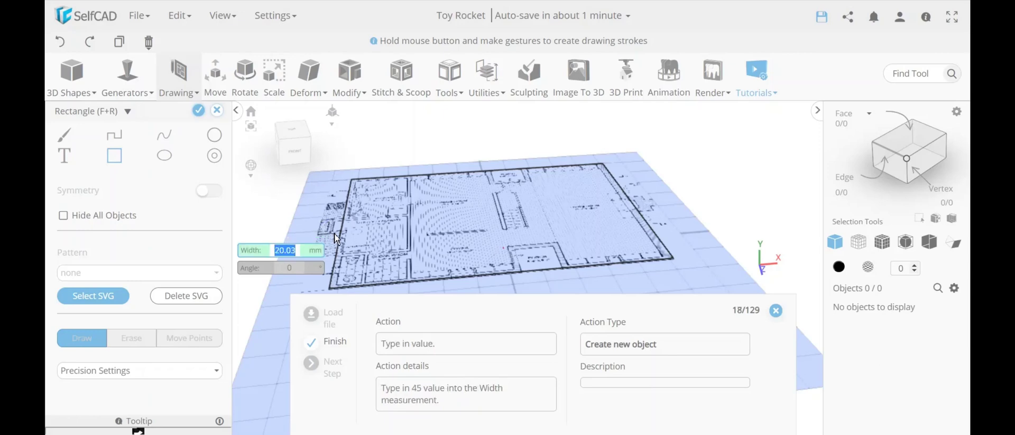
pyautogui.write('45')
pyautogui.press('Return')
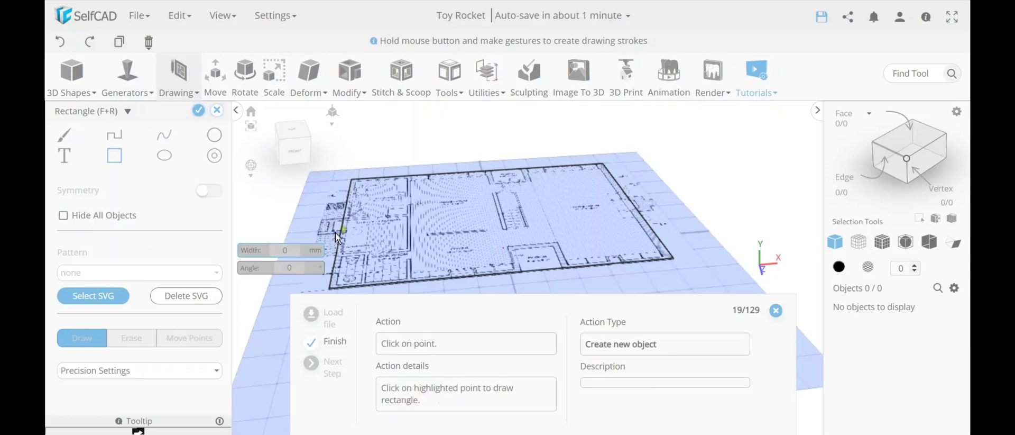
pyautogui.click(341, 230)
# Add a 58 by 45 mm rectangle at the highlighted points on the living room's outer side wall
pyautogui.scroll(3, 344, 227)
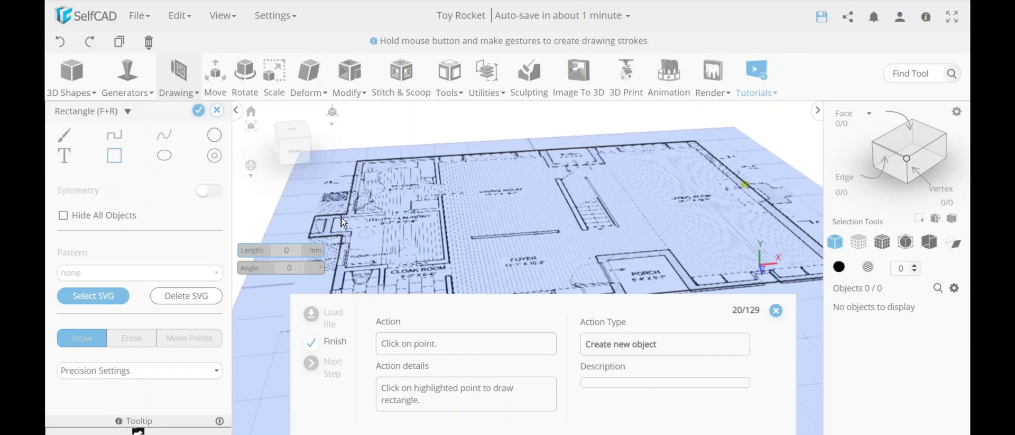
pyautogui.click(745, 184)
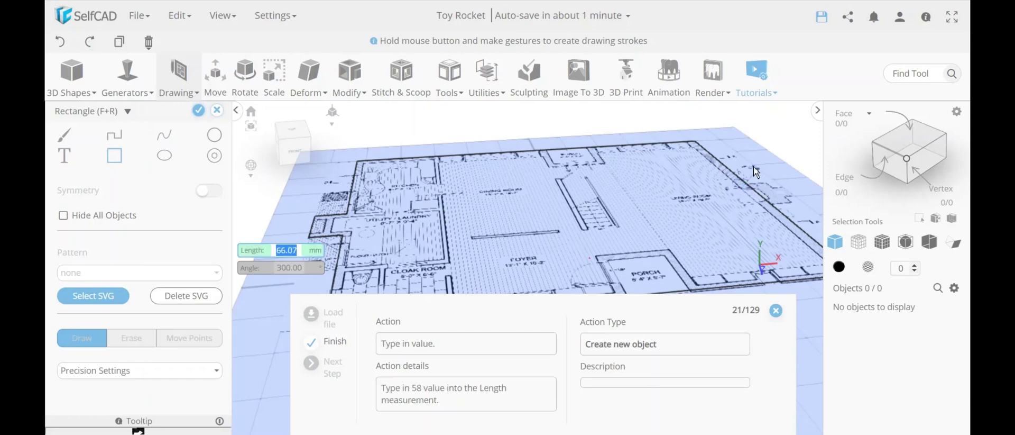
pyautogui.write('58')
pyautogui.press('Return')
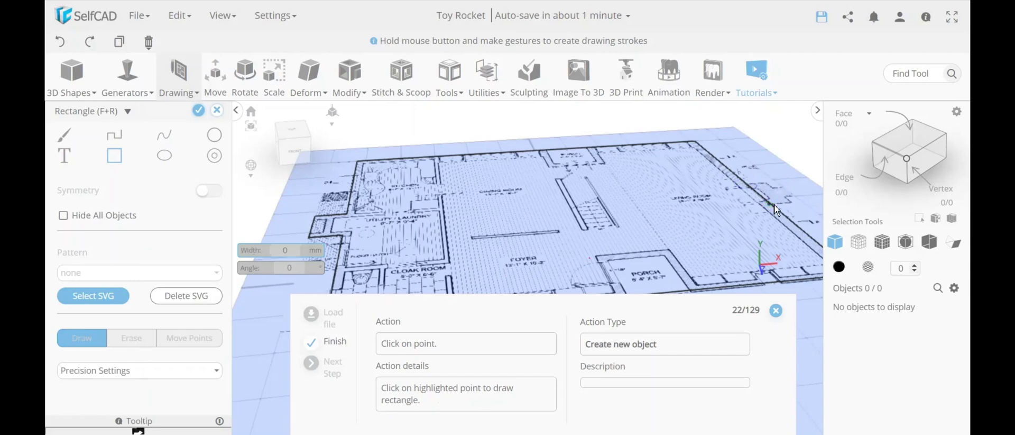
pyautogui.click(769, 204)
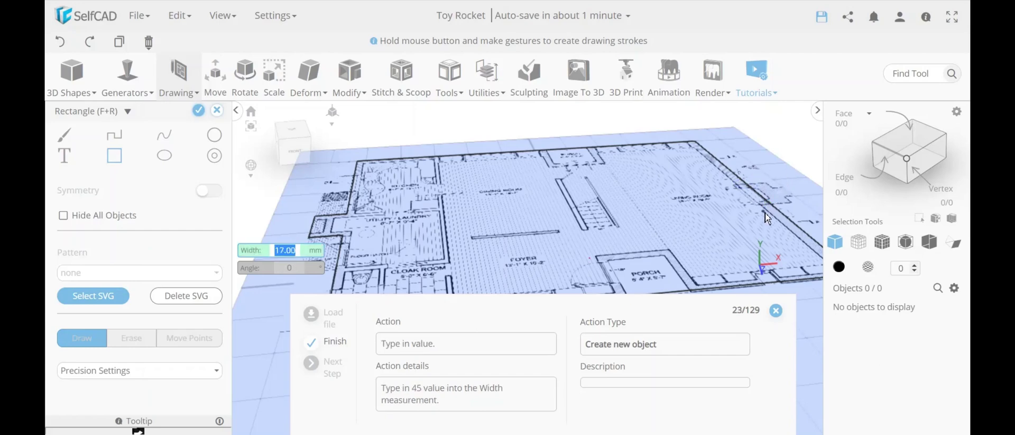
pyautogui.write('34')
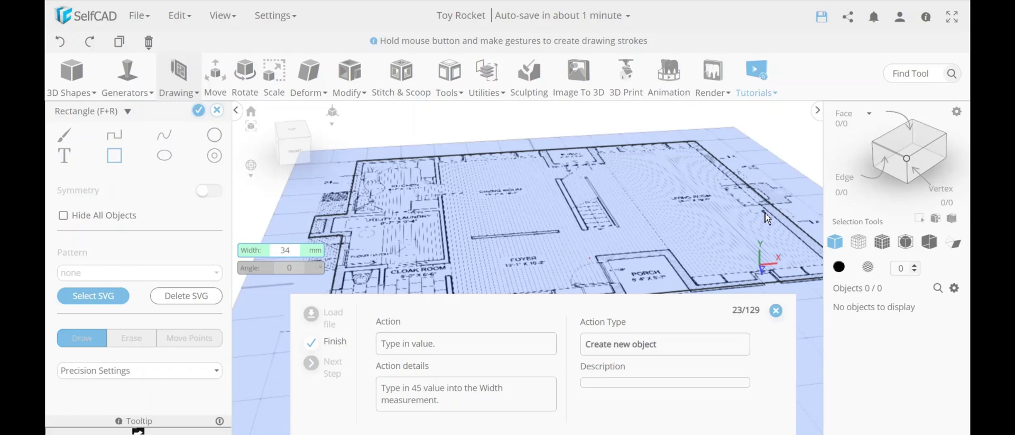
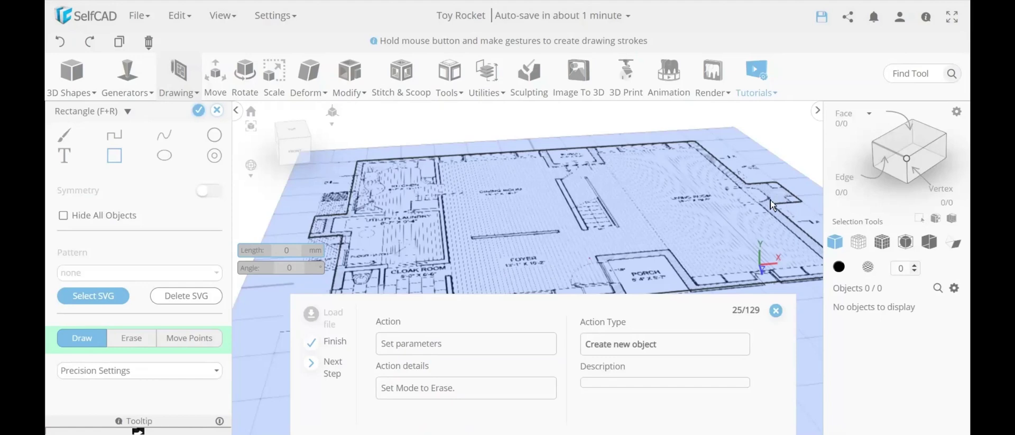
# Set the drawing mode to Erase and cut rectangles for the kitchen, the utility and laundry room, and the small room beside the cloak room
pyautogui.scroll(-5, 765, 199)
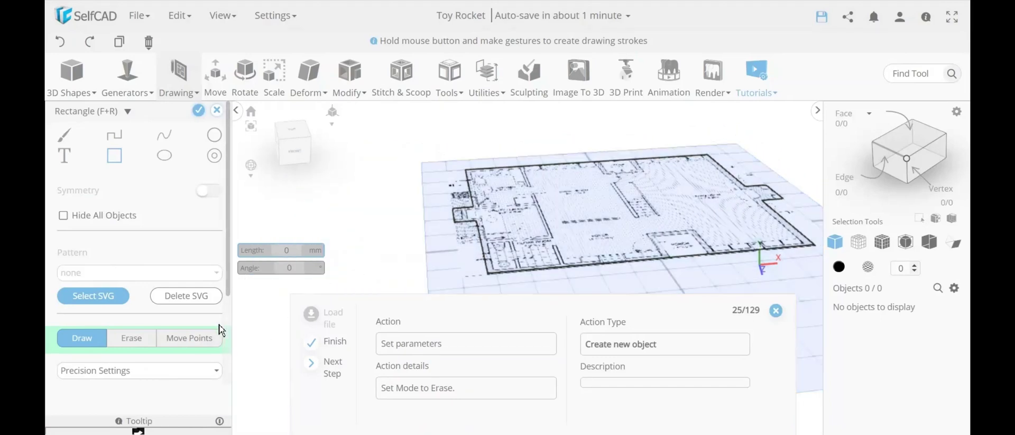
pyautogui.click(148, 342)
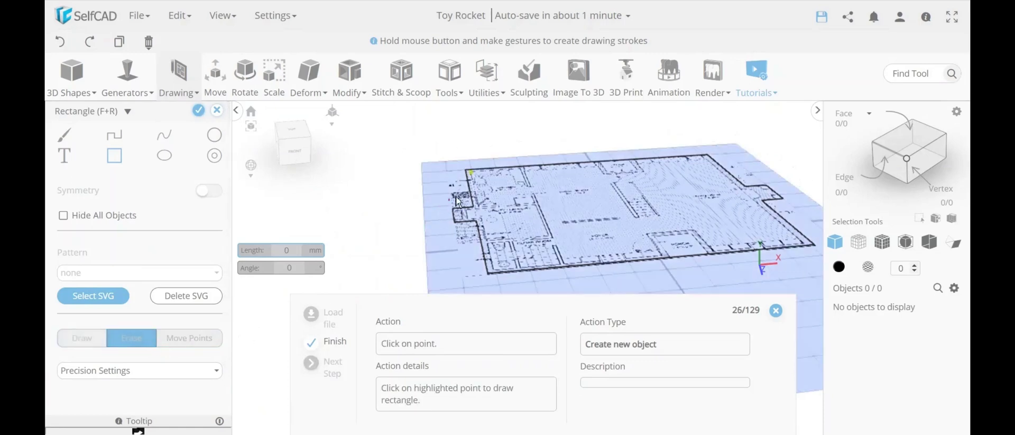
pyautogui.click(471, 171)
pyautogui.click(533, 204)
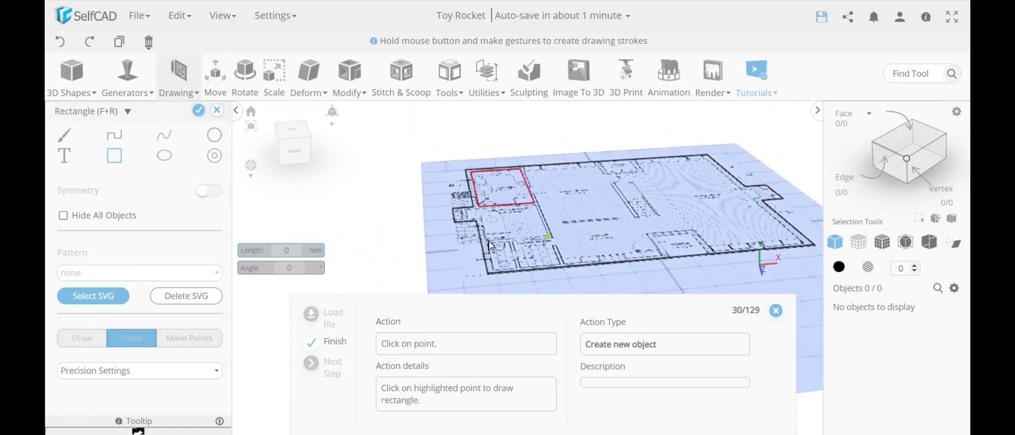
pyautogui.click(548, 236)
pyautogui.click(518, 214)
pyautogui.click(492, 270)
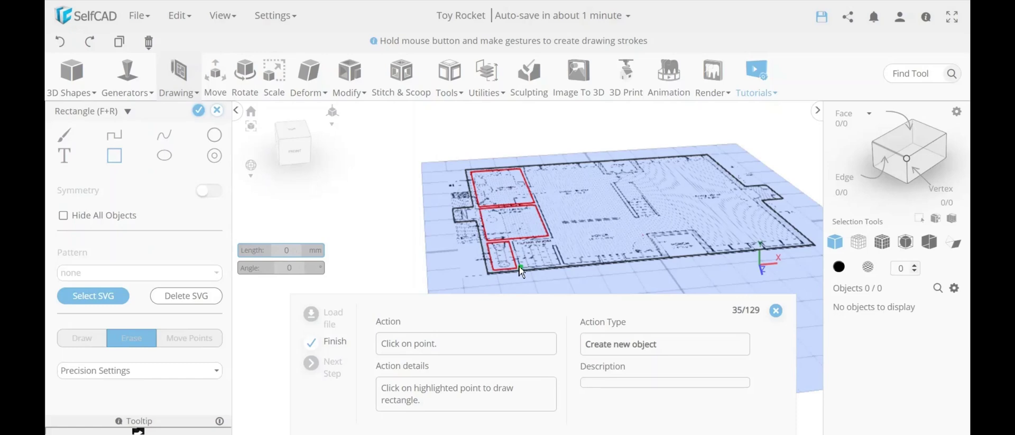
# Erase rectangular areas for the cloak room and for the combined dining room and foyer at the highlighted points
pyautogui.click(521, 268)
pyautogui.click(559, 263)
pyautogui.click(526, 170)
pyautogui.click(640, 257)
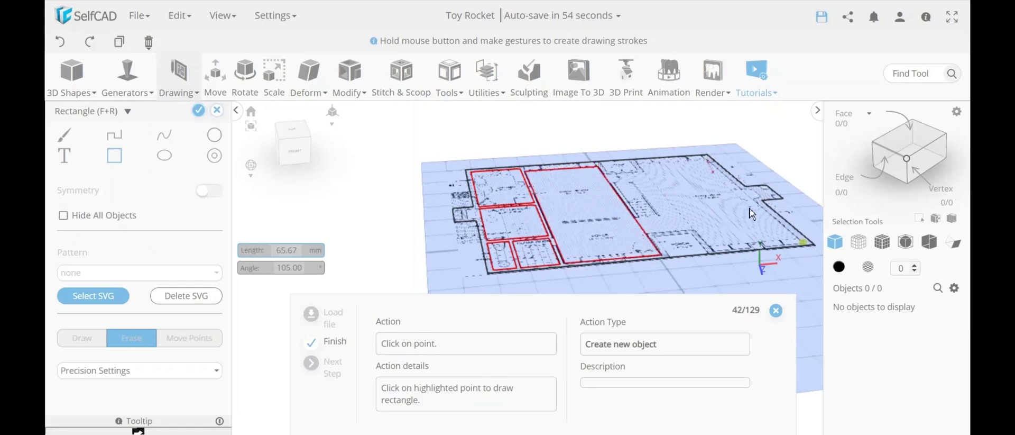
# Erase the living room's rectangular area and the recess in the far outer wall between the living and dining rooms
pyautogui.click(802, 243)
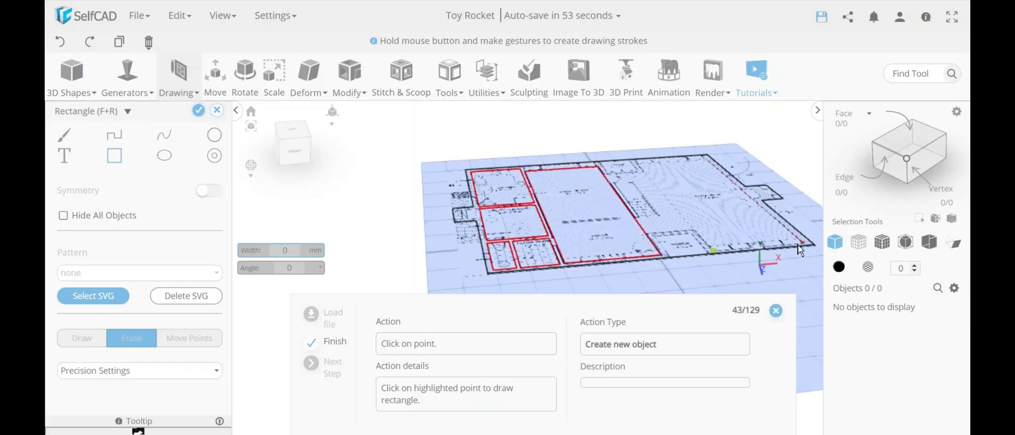
pyautogui.click(716, 253)
pyautogui.click(637, 170)
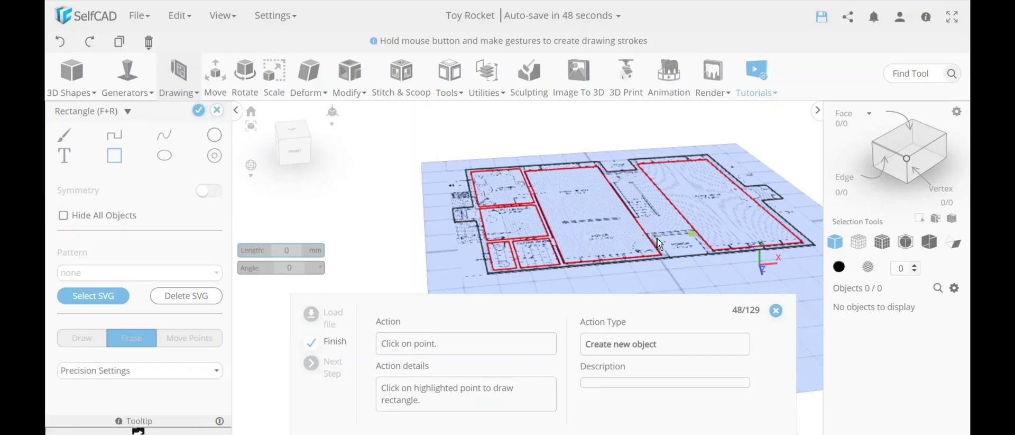
# Erase the porch area and the narrow strips of the far outer wall along the dining room
pyautogui.click(691, 234)
pyautogui.click(710, 263)
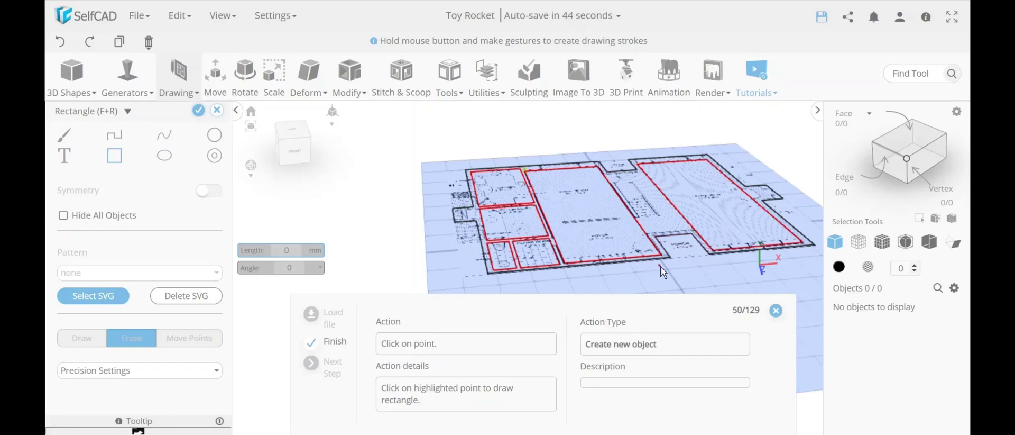
pyautogui.click(527, 170)
pyautogui.click(580, 166)
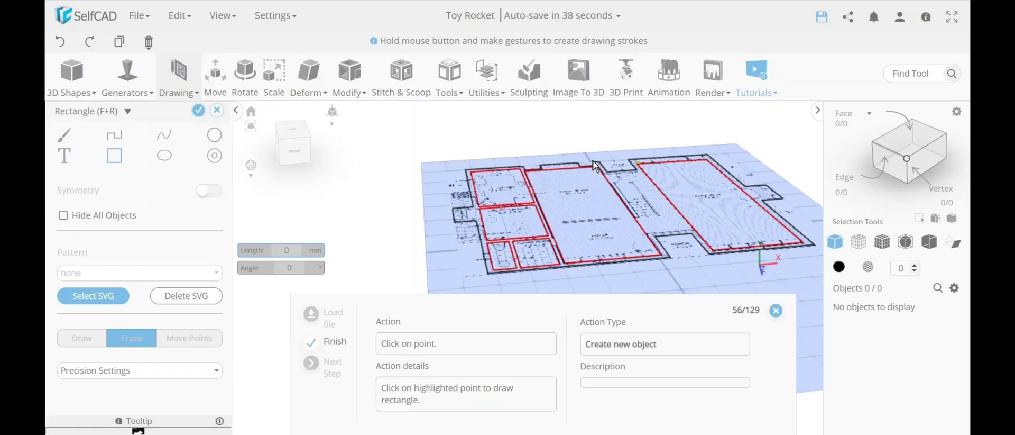
# Erase thin strips along the living room's far wall and the wall sections joining it to the stair hall
pyautogui.click(654, 160)
pyautogui.click(690, 159)
pyautogui.click(646, 171)
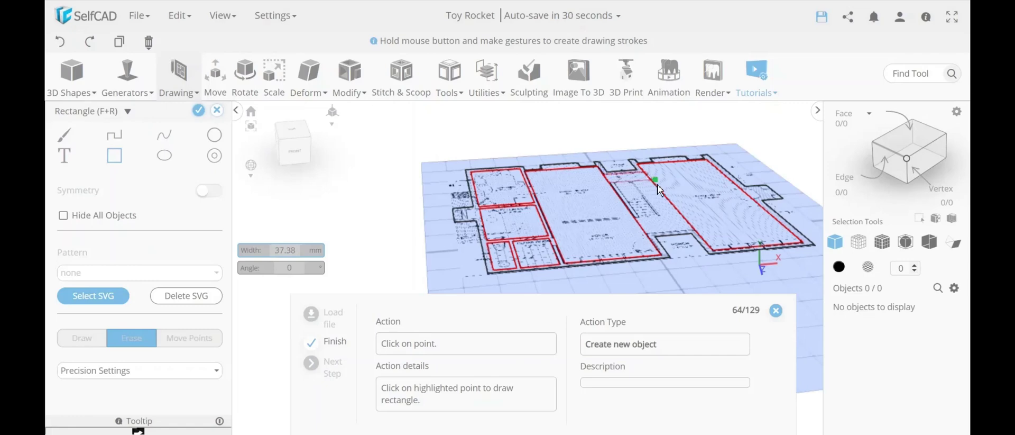
pyautogui.click(643, 234)
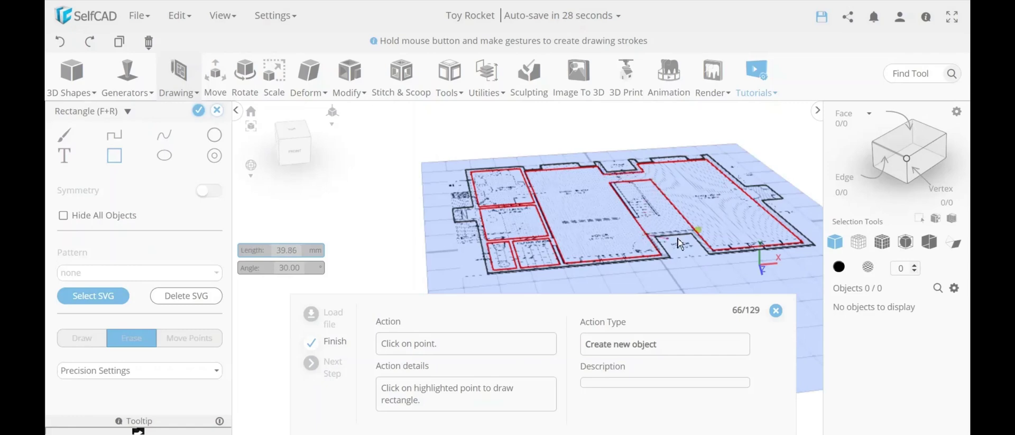
# Erase the rectangles around and inside the stair hall, leaving two parallel walls between the dining and living rooms
pyautogui.click(630, 183)
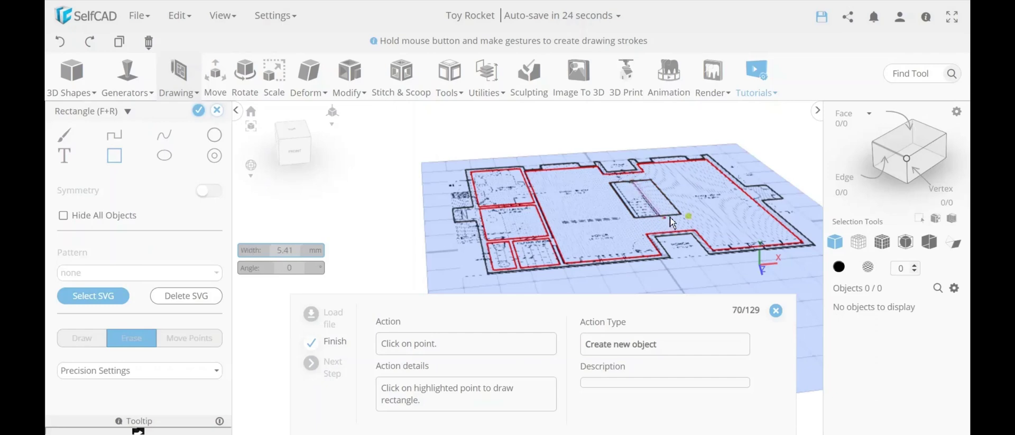
pyautogui.click(689, 216)
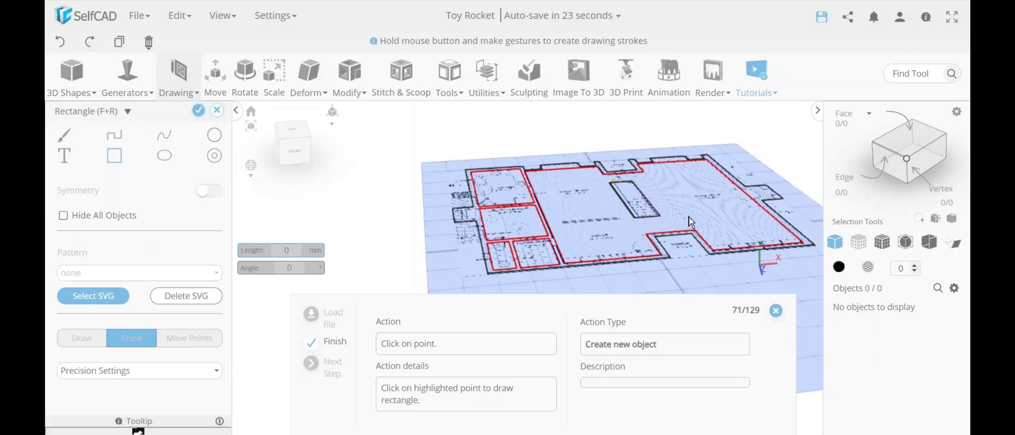
pyautogui.click(615, 184)
pyautogui.click(641, 218)
# Erase the recess in the outer wall beside the utility room and the openings in the kitchen's walls
pyautogui.click(465, 213)
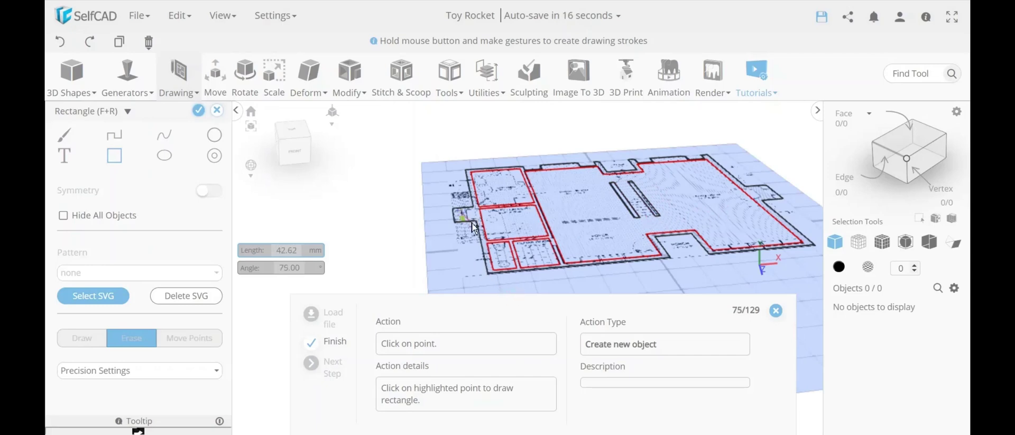
pyautogui.click(465, 219)
pyautogui.click(467, 213)
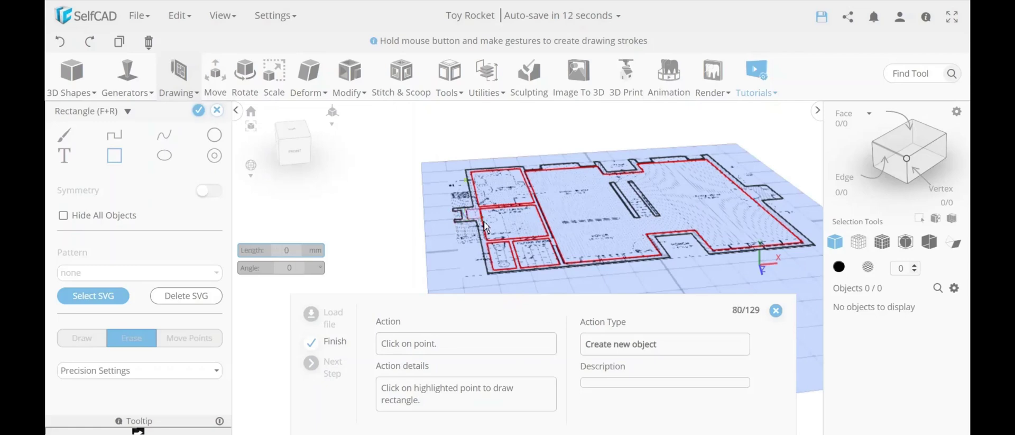
pyautogui.click(467, 182)
pyautogui.click(475, 193)
pyautogui.click(526, 186)
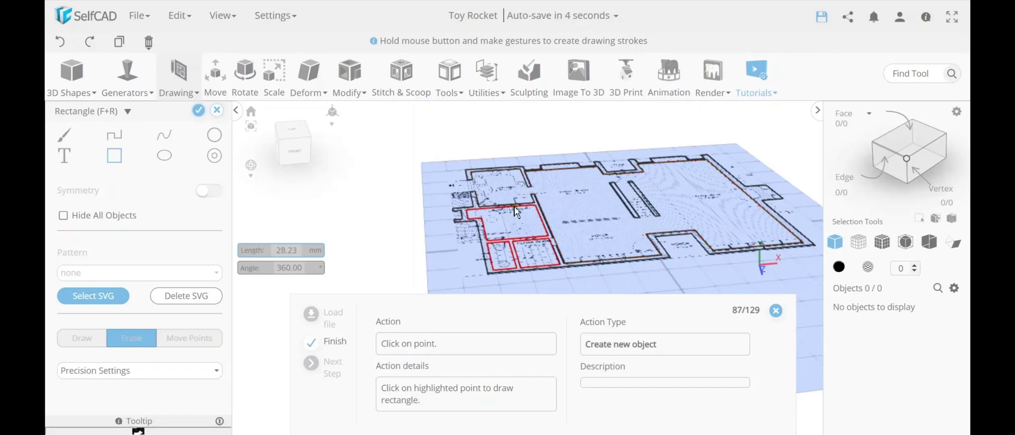
# Erase the highlighted door openings in the walls of the utility room, the cloak room and the small room beside it
pyautogui.click(516, 210)
pyautogui.click(517, 241)
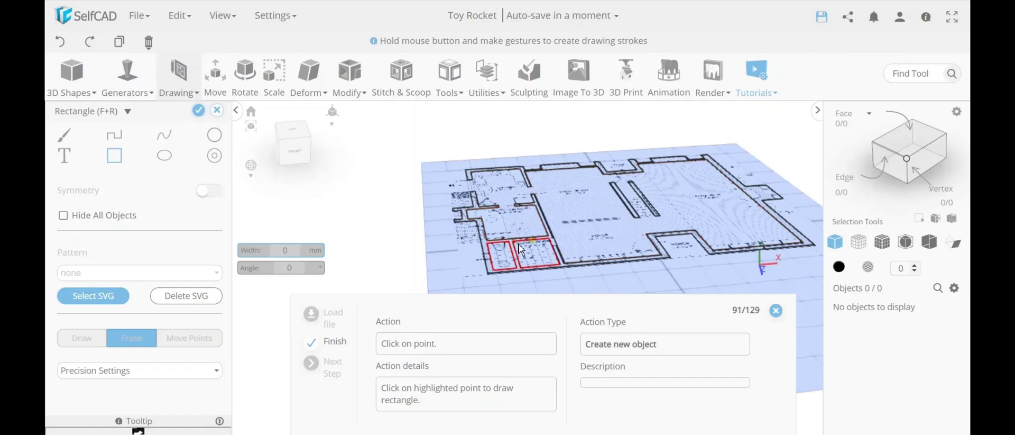
pyautogui.click(521, 248)
pyautogui.click(489, 263)
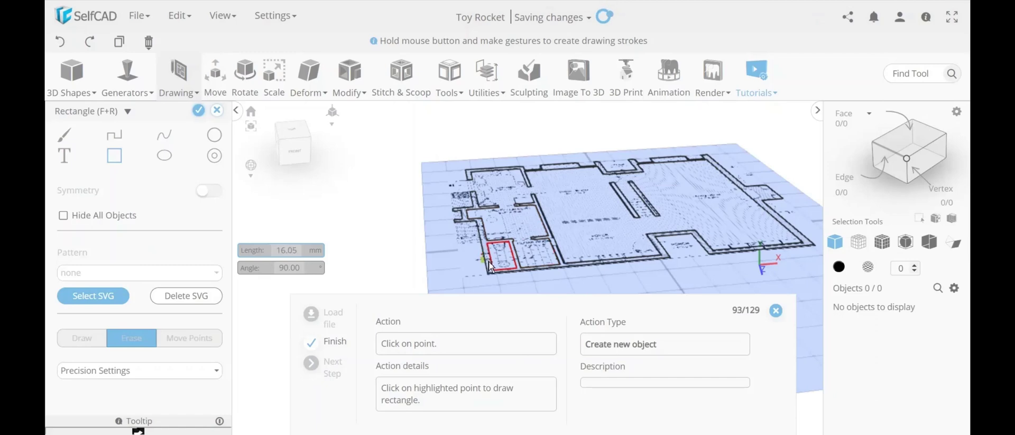
pyautogui.click(518, 261)
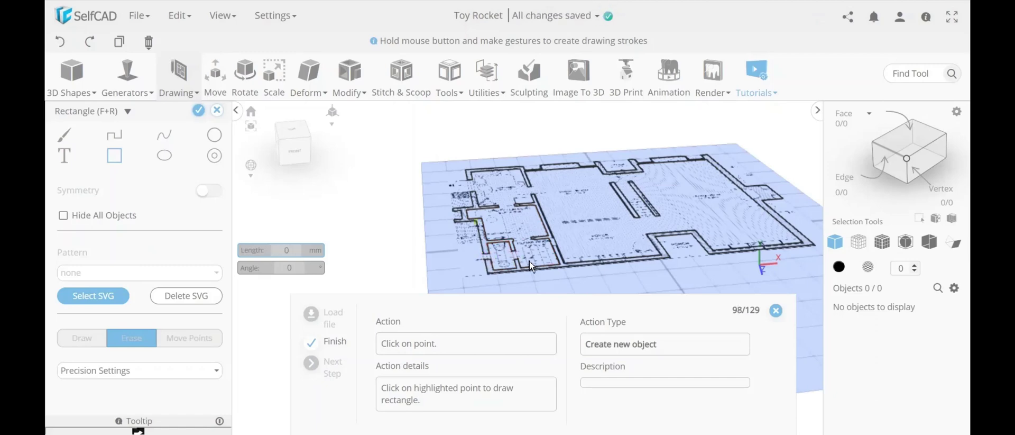
# Erase the remaining highlighted openings in the utility room's outer wall and in the neighbouring interior walls
pyautogui.click(478, 228)
pyautogui.click(479, 236)
pyautogui.click(547, 240)
pyautogui.click(470, 205)
# Erase small rectangles at the outer corners of the chimney on the living room's end wall
pyautogui.click(763, 190)
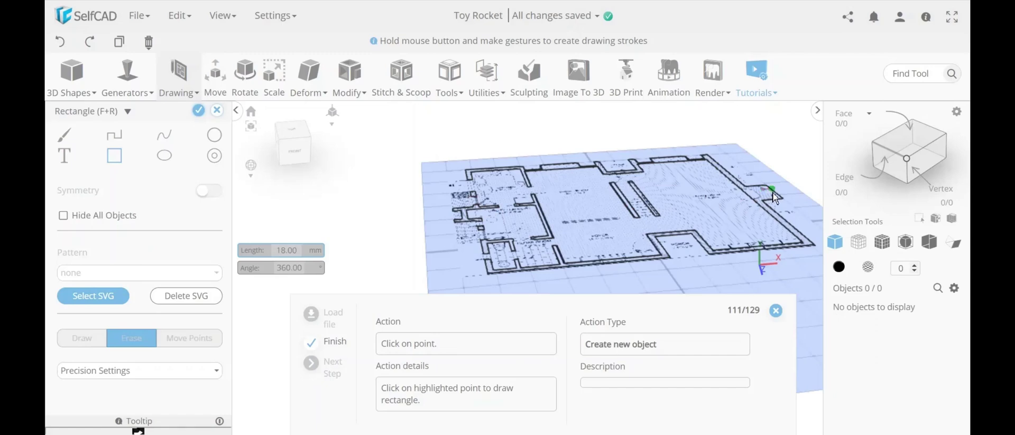
pyautogui.click(769, 186)
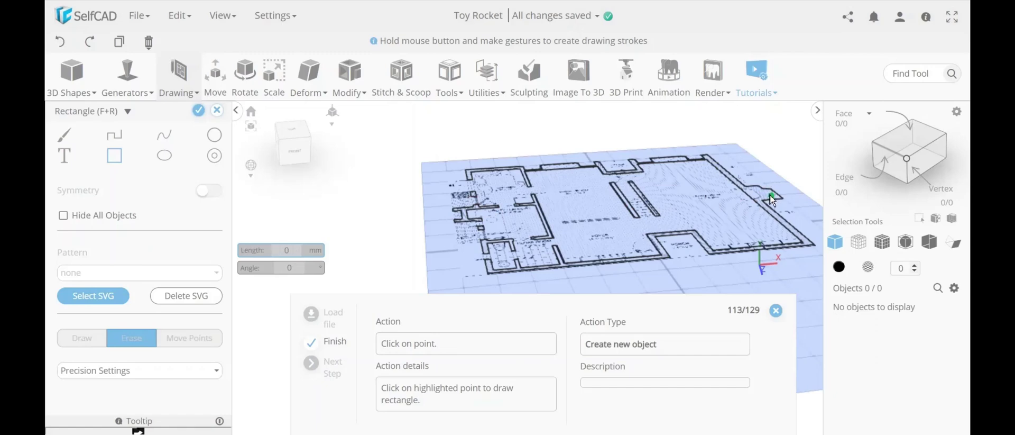
pyautogui.click(790, 207)
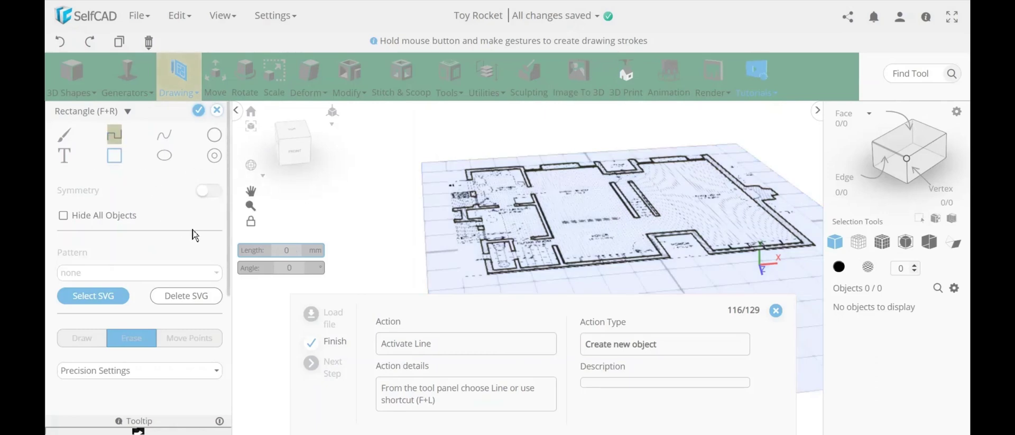
# Cut the living room's fireplace opening with the Line tool, tracing a closed outline through the highlighted points
pyautogui.click(114, 137)
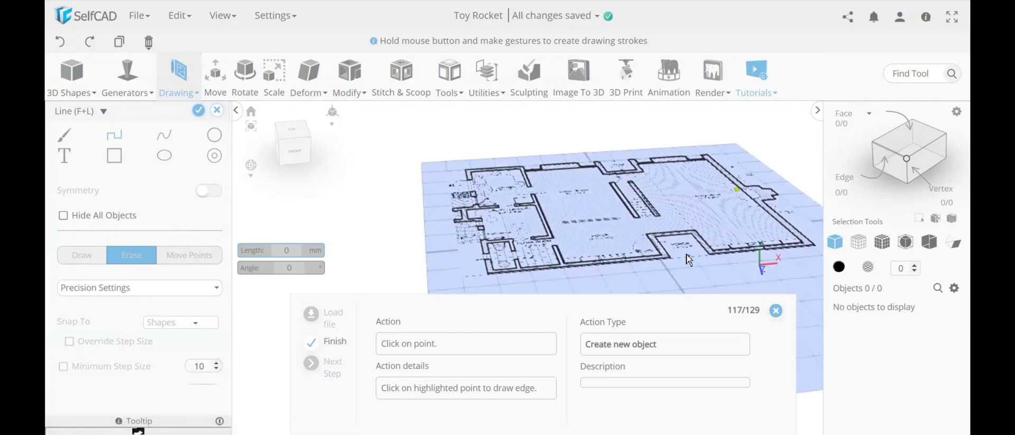
pyautogui.scroll(-3, 687, 169)
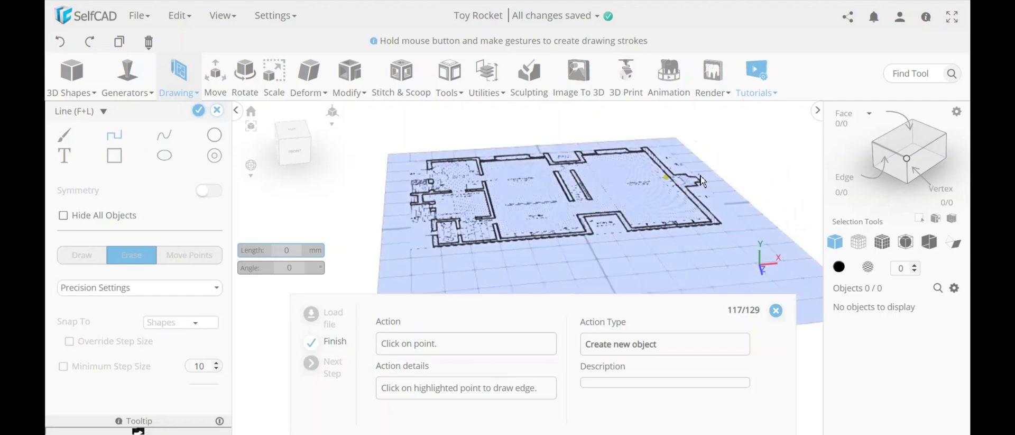
pyautogui.scroll(2, 761, 198)
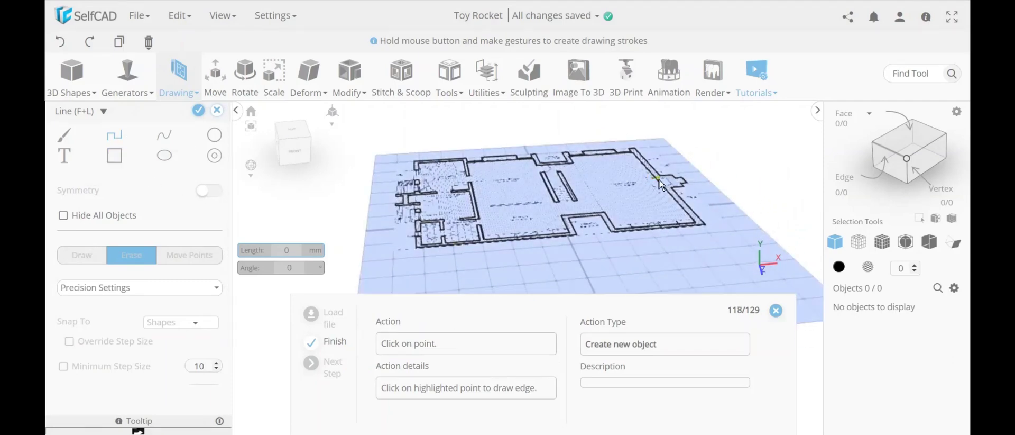
pyautogui.click(658, 180)
pyautogui.scroll(5, 655, 185)
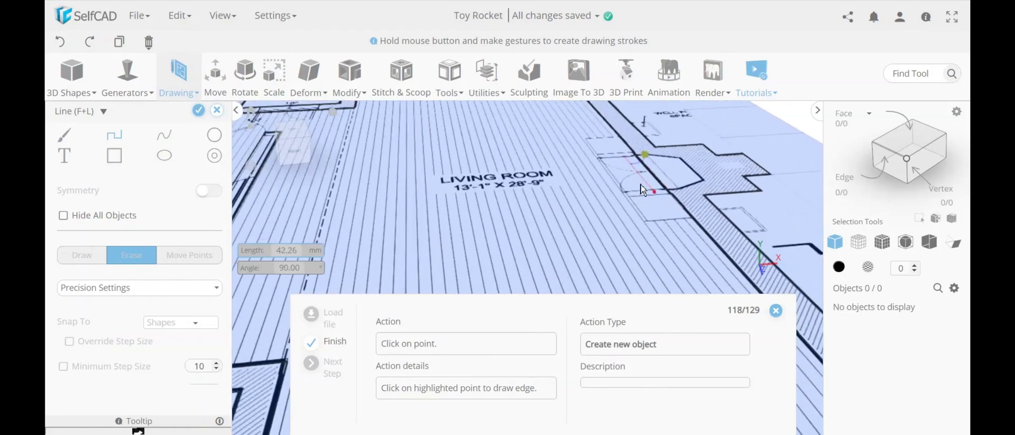
pyautogui.click(645, 154)
pyautogui.click(676, 158)
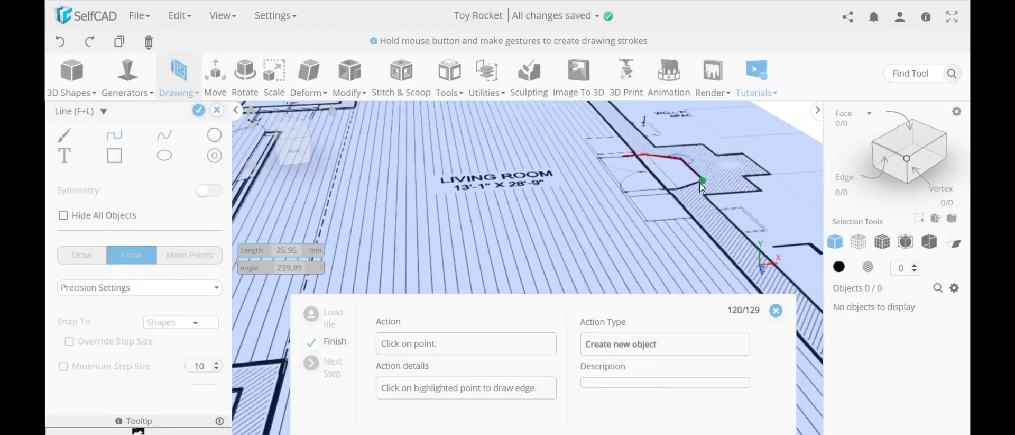
pyautogui.click(702, 180)
pyautogui.click(686, 188)
pyautogui.click(657, 192)
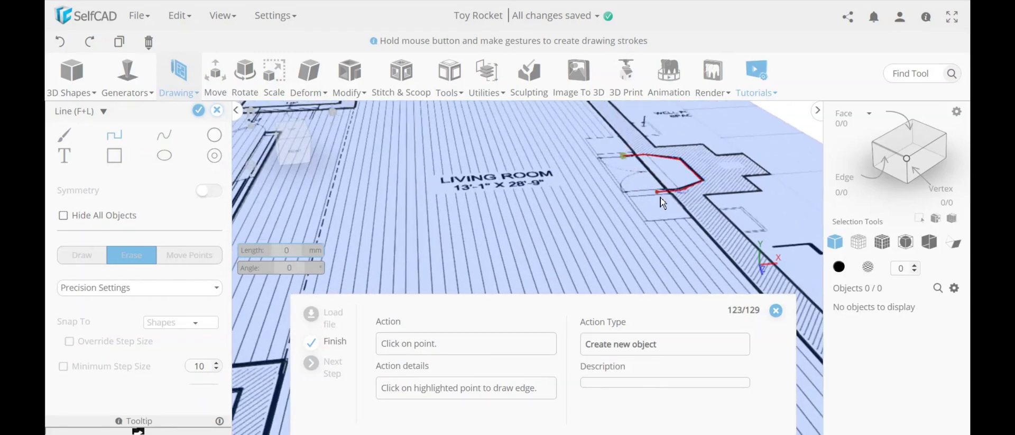
pyautogui.click(624, 156)
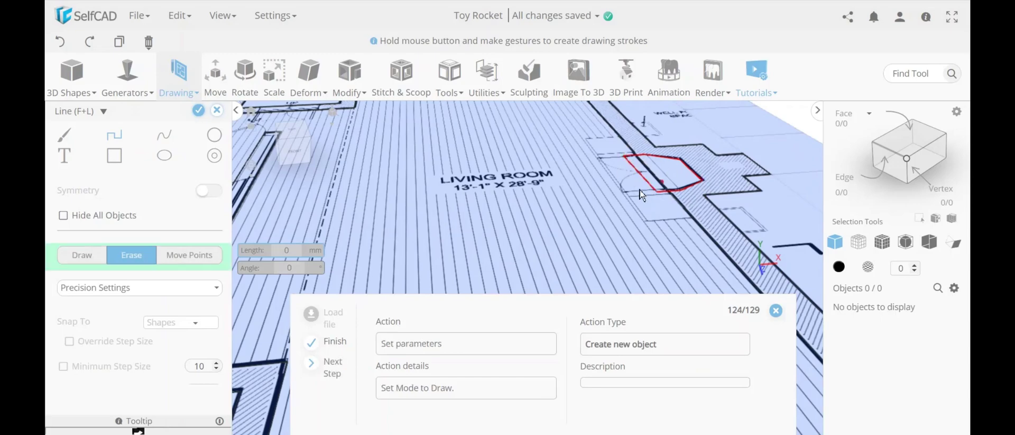
# Set the mode to Draw, add a thin rectangular wall between the dining room and foyer, and finalize the drawing
pyautogui.click(83, 259)
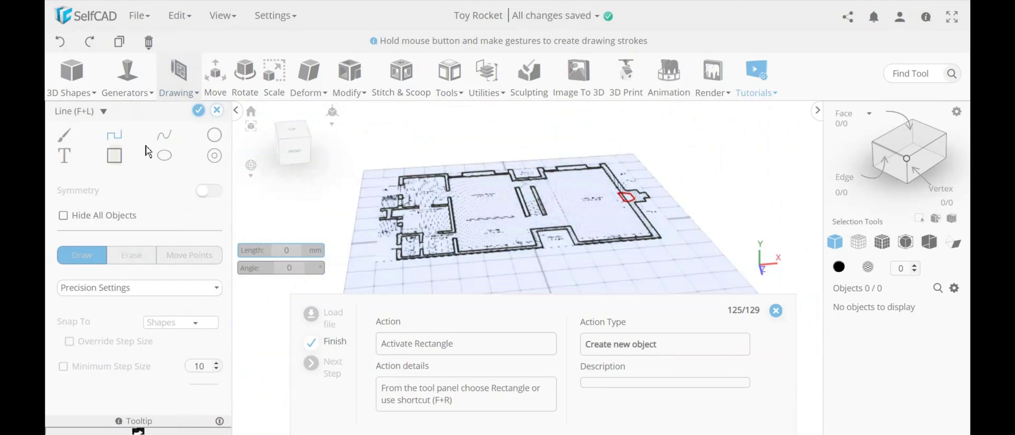
pyautogui.click(115, 156)
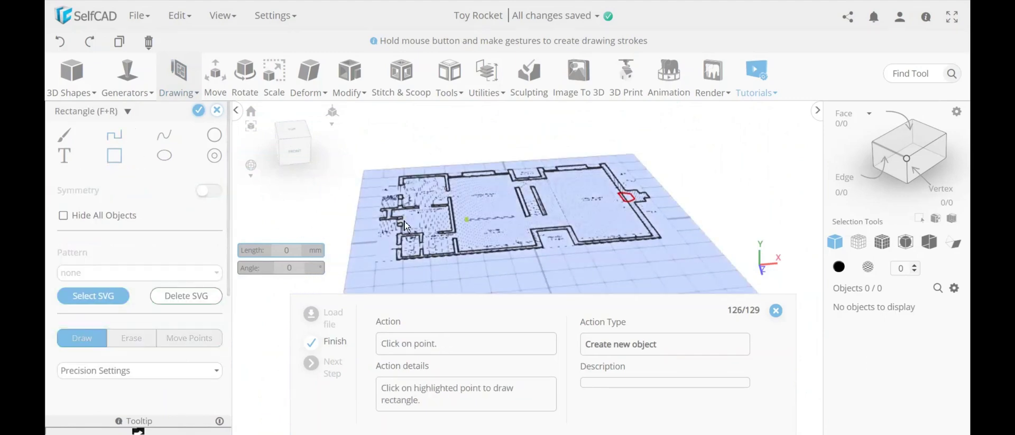
pyautogui.click(467, 219)
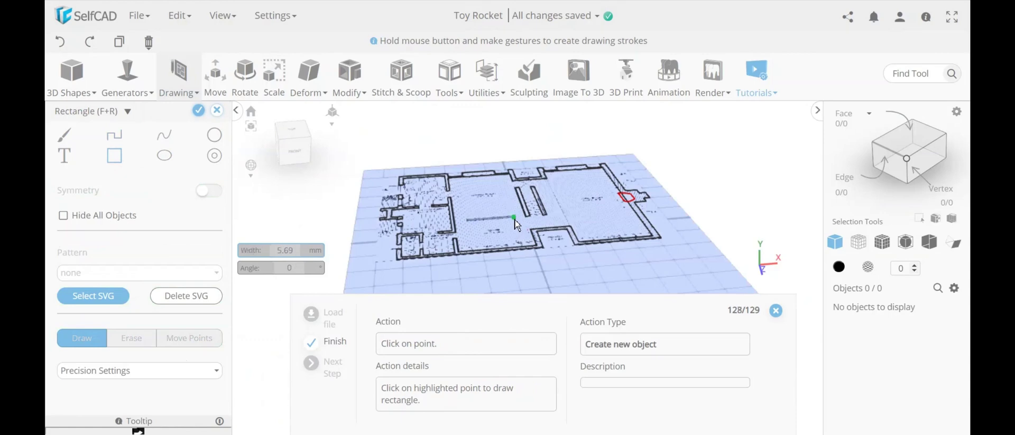
pyautogui.click(515, 218)
pyautogui.scroll(3, 484, 228)
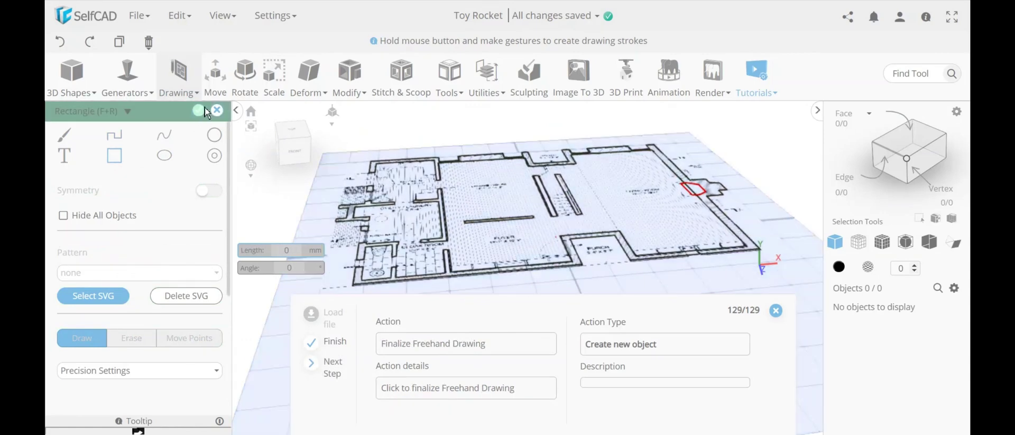
pyautogui.click(199, 116)
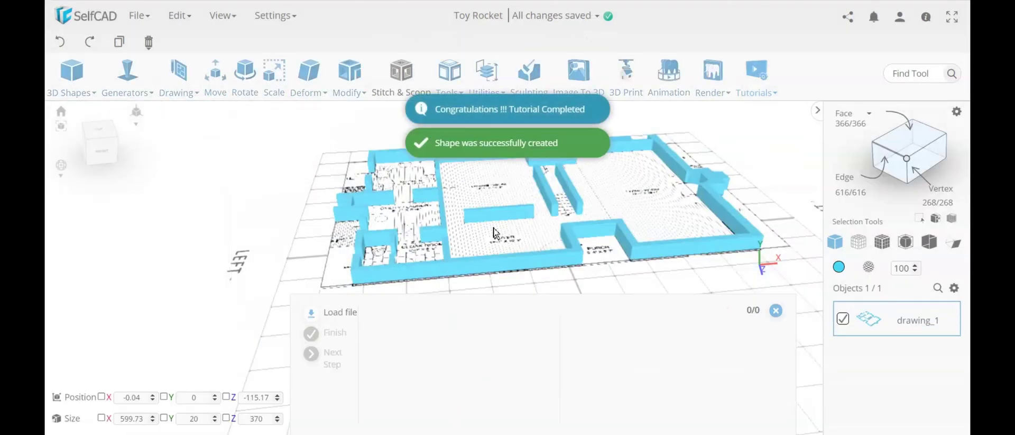
pyautogui.click(775, 312)
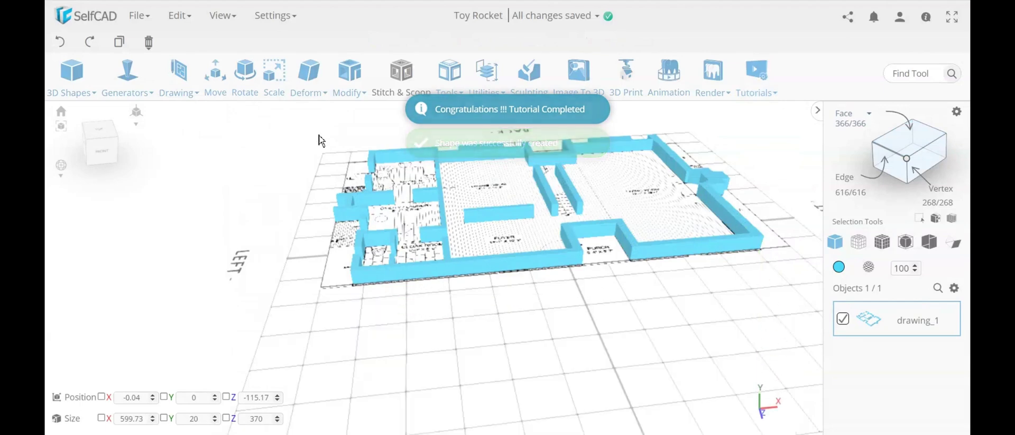
# Hide the floor plan reference image and view the finished walls on their own
pyautogui.click(238, 19)
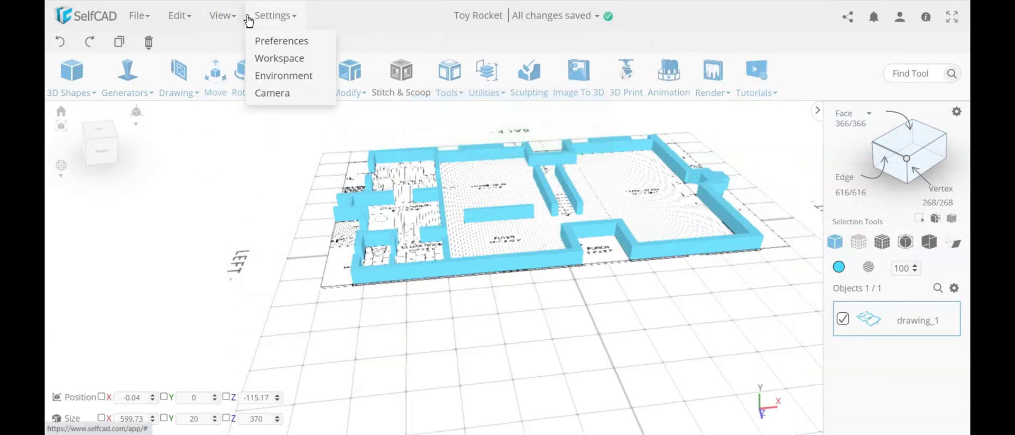
pyautogui.click(259, 149)
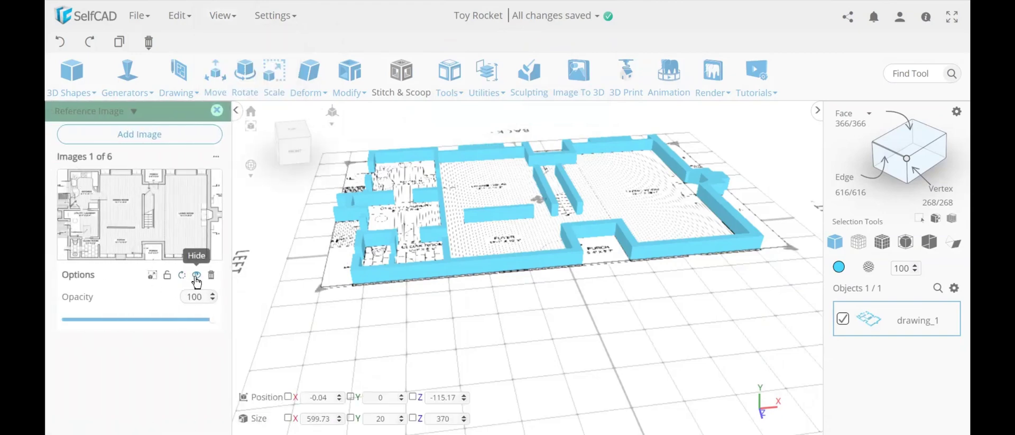
pyautogui.click(196, 274)
pyautogui.click(217, 110)
pyautogui.moveTo(281, 188); pyautogui.dragTo(415, 295, button='right')
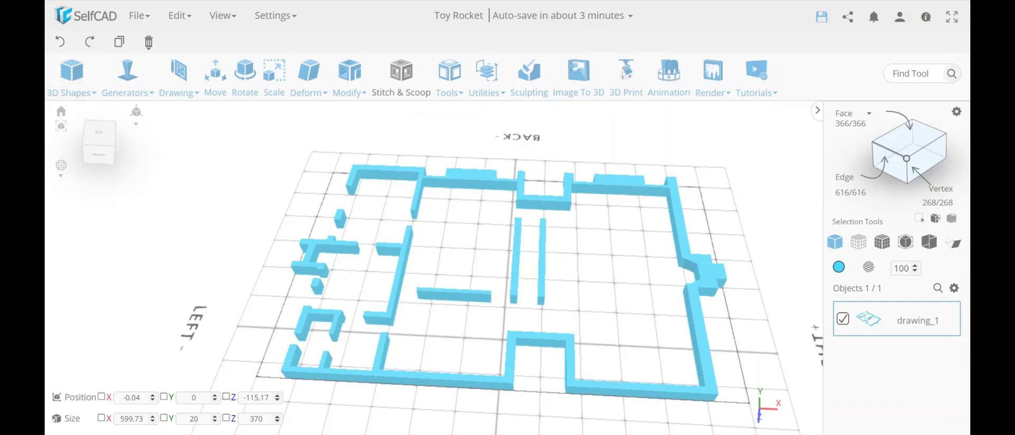
pyautogui.scroll(-5, 461, 185)
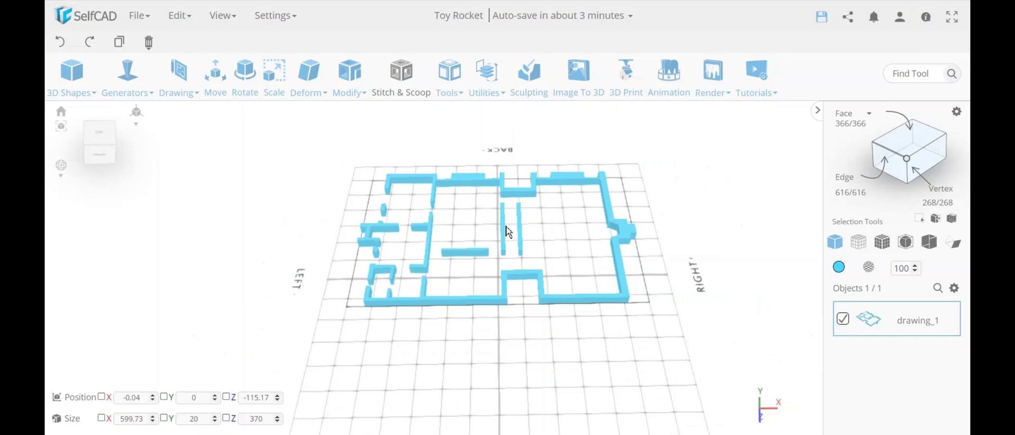
# Hide the wall drawing object and show the floor plan reference image again
pyautogui.click(954, 287)
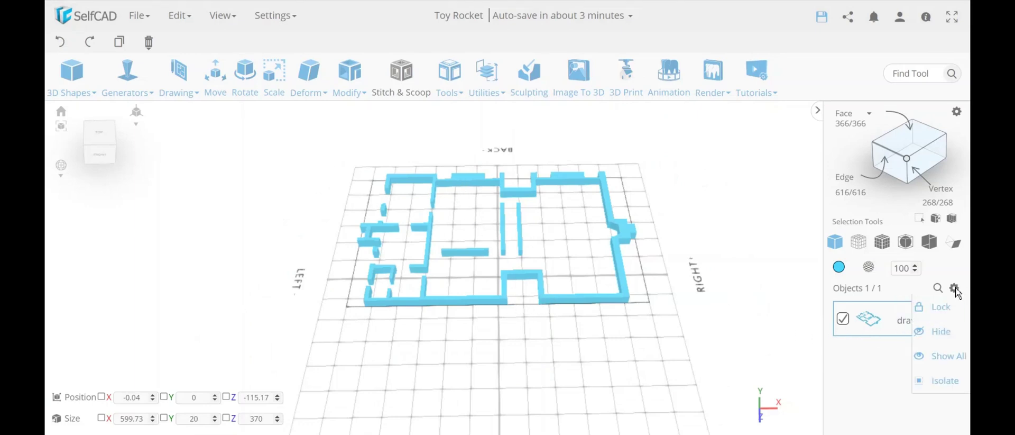
pyautogui.click(951, 338)
pyautogui.click(214, 16)
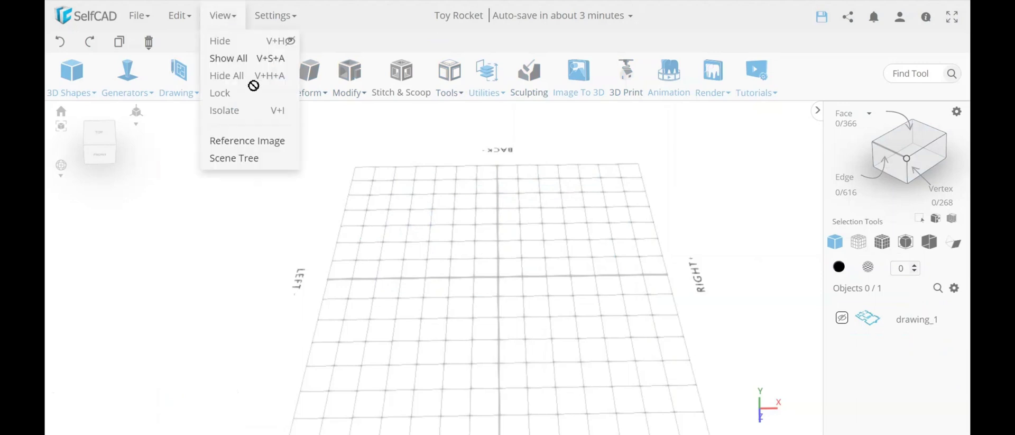
pyautogui.click(264, 142)
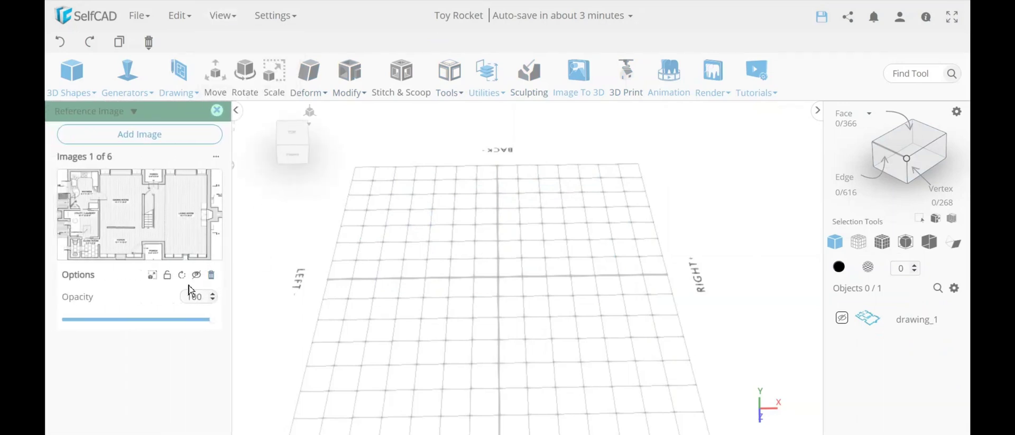
pyautogui.click(196, 275)
pyautogui.click(217, 110)
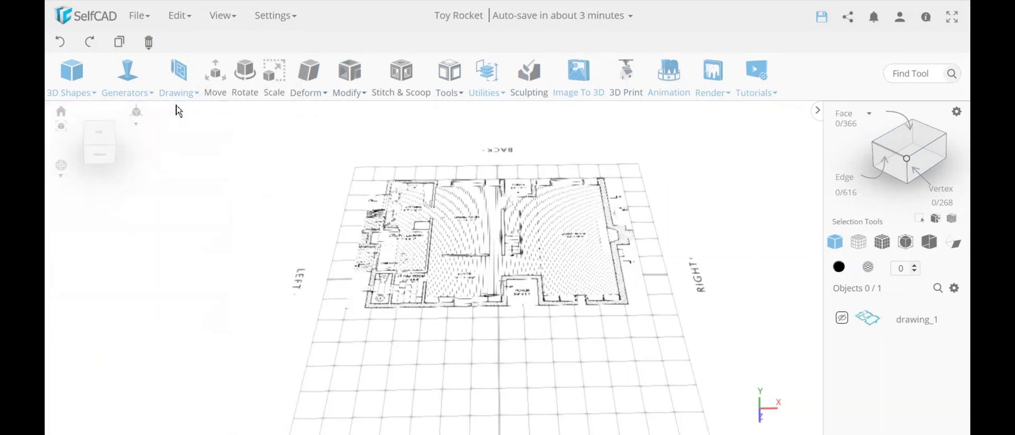
pyautogui.click(179, 79)
pyautogui.click(206, 151)
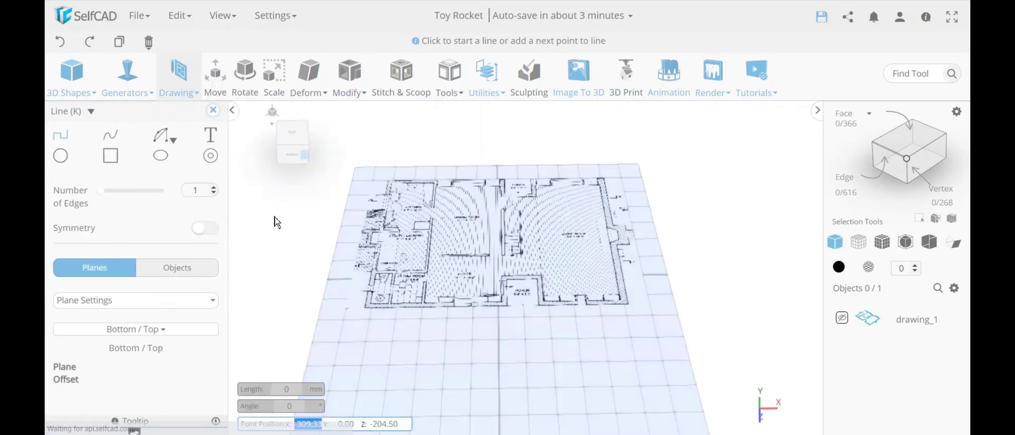
pyautogui.click(217, 111)
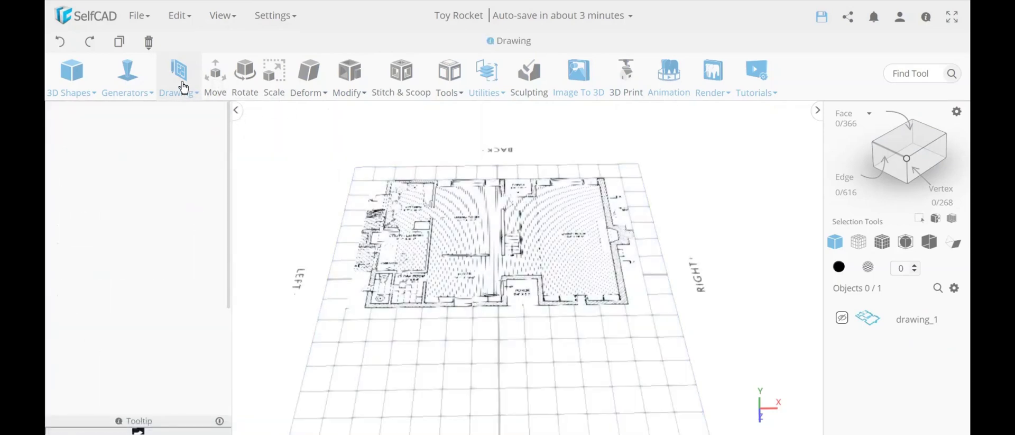
# Start a Freehand drawing over the floor plan with the Brush and set the brush size to 23.82
pyautogui.click(181, 84)
pyautogui.click(199, 118)
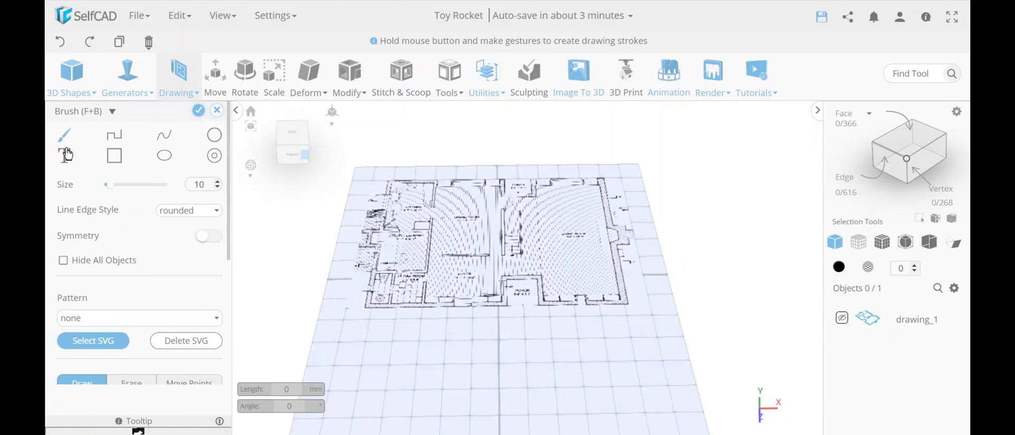
pyautogui.click(67, 138)
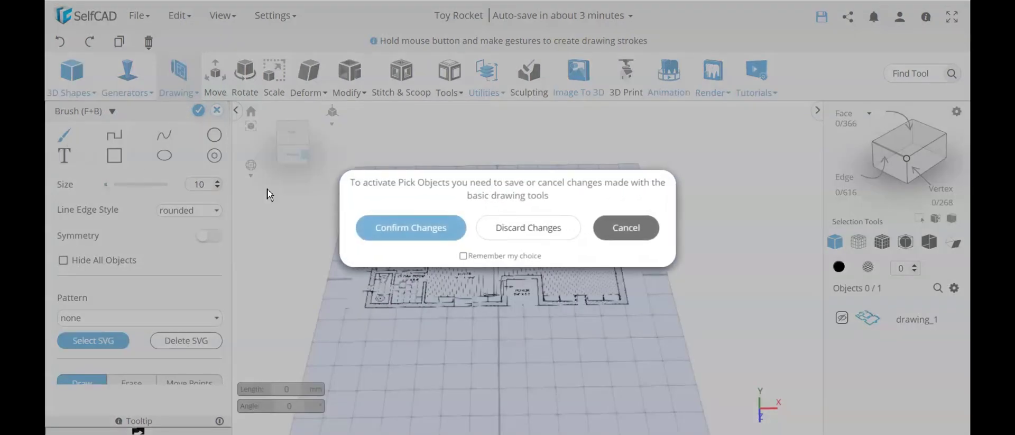
pyautogui.click(623, 226)
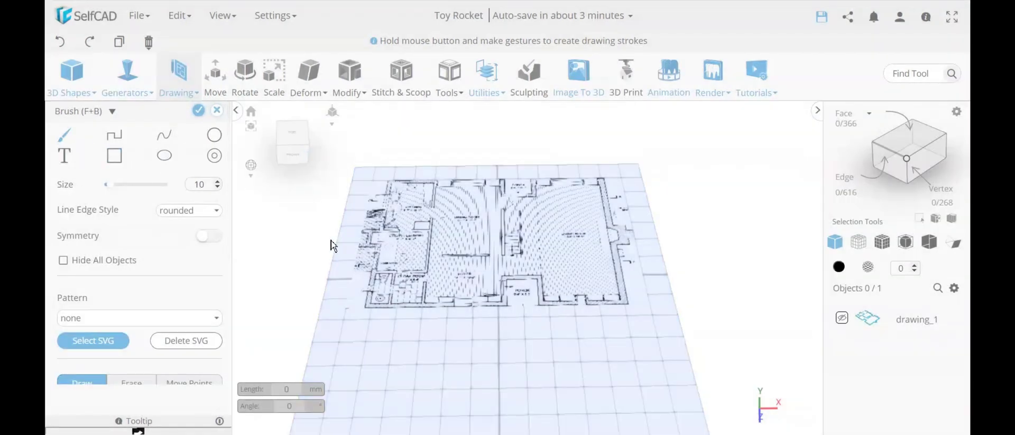
pyautogui.scroll(5, 333, 240)
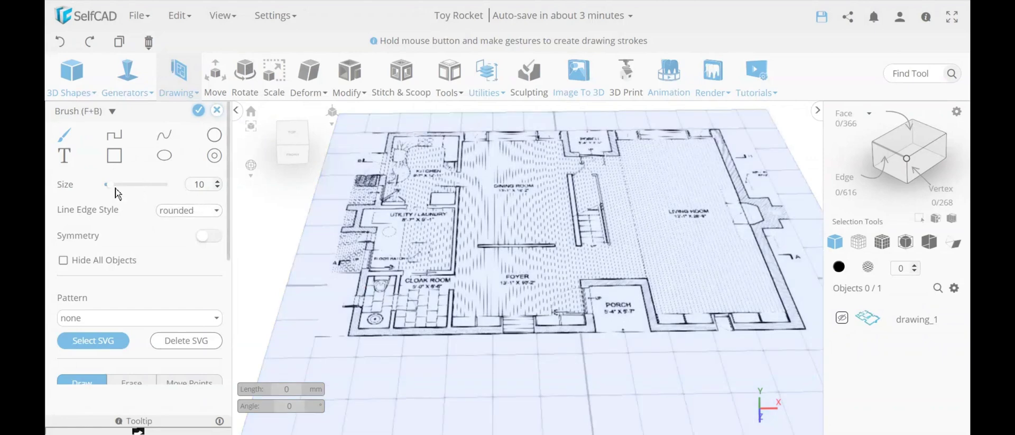
pyautogui.moveTo(107, 184); pyautogui.dragTo(120, 186)
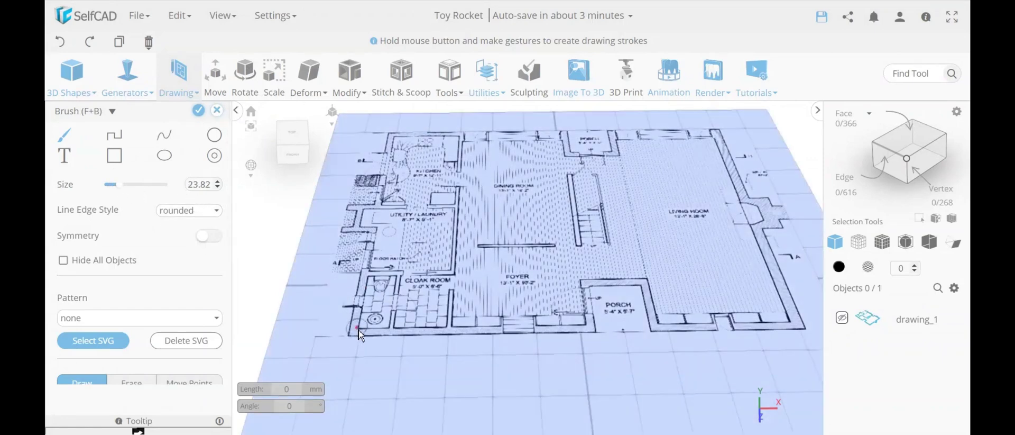
pyautogui.scroll(3, 353, 332)
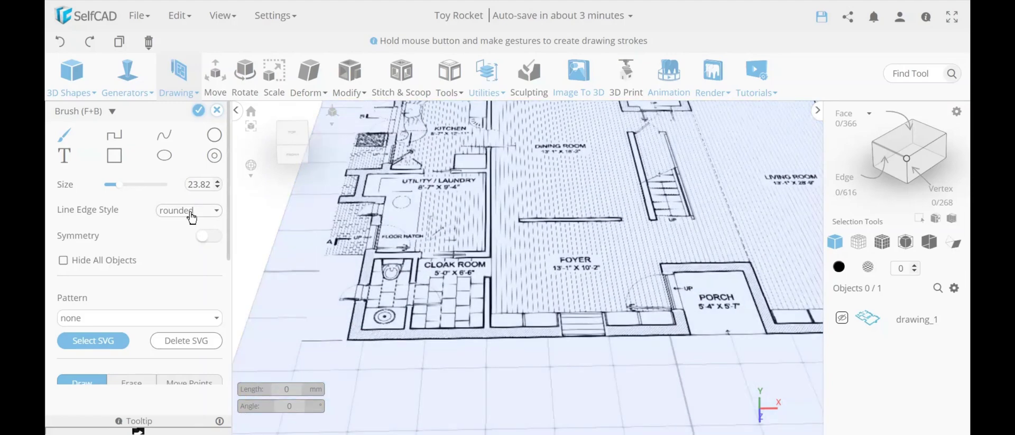
# Set the brush's line edge style to square and its size to 10
pyautogui.click(191, 210)
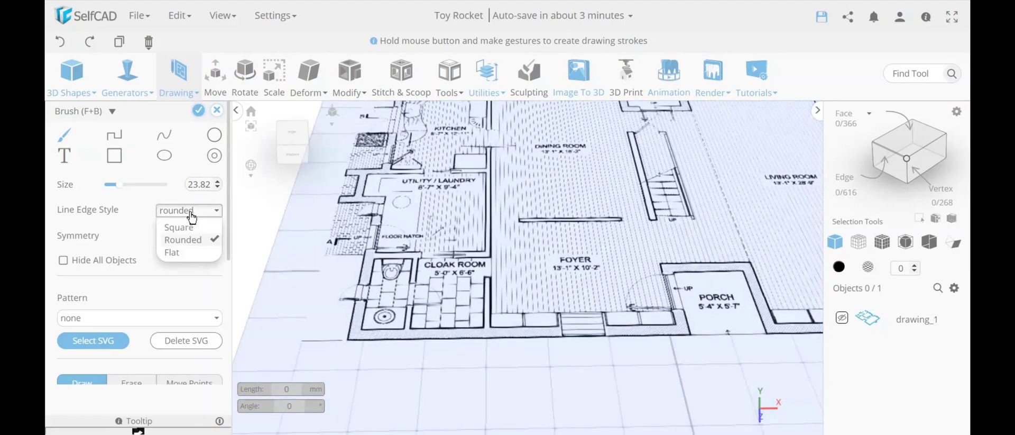
pyautogui.click(185, 224)
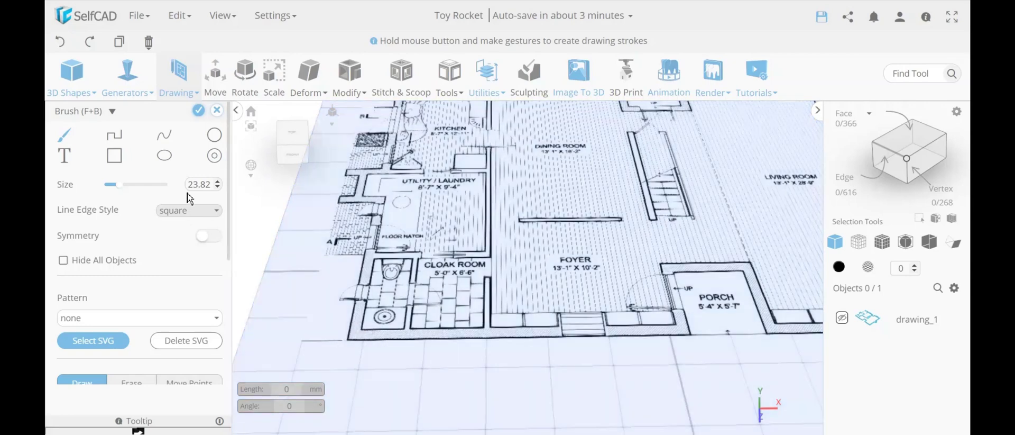
pyautogui.doubleClick(198, 185)
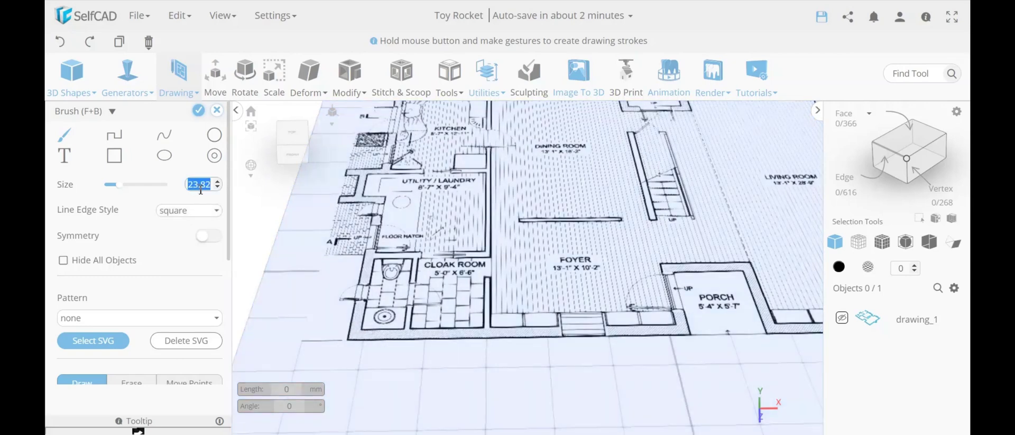
pyautogui.write('10')
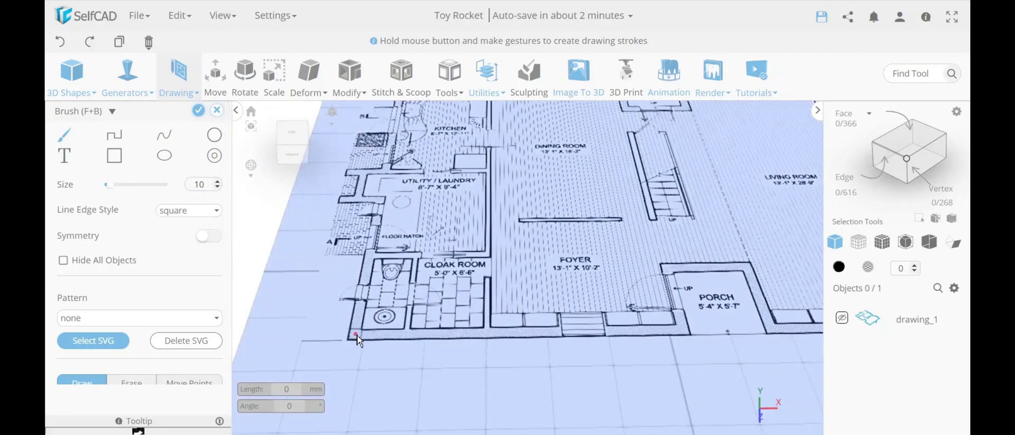
# Trace straight brush strokes over the front exterior wall, the cloak room corner and parts of the porch walls, and finalize the drawing
pyautogui.click(560, 333)
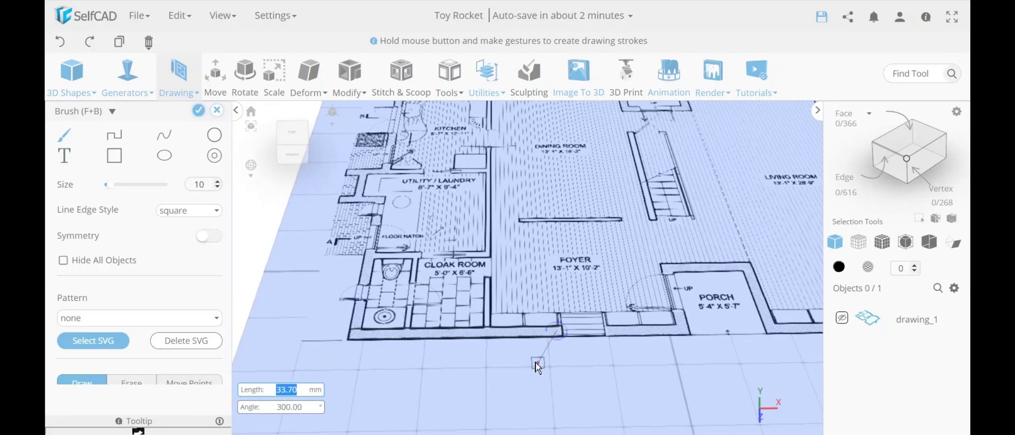
pyautogui.press('Escape')
pyautogui.scroll(5, 560, 329)
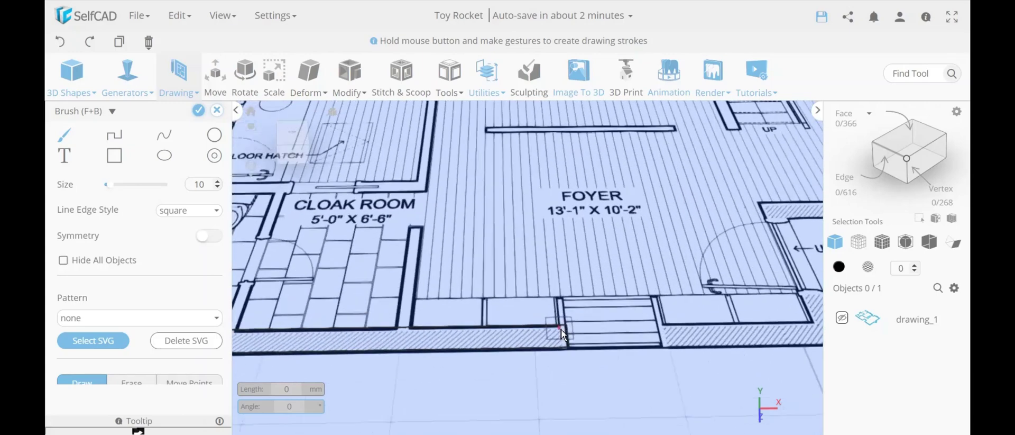
pyautogui.scroll(2, 561, 329)
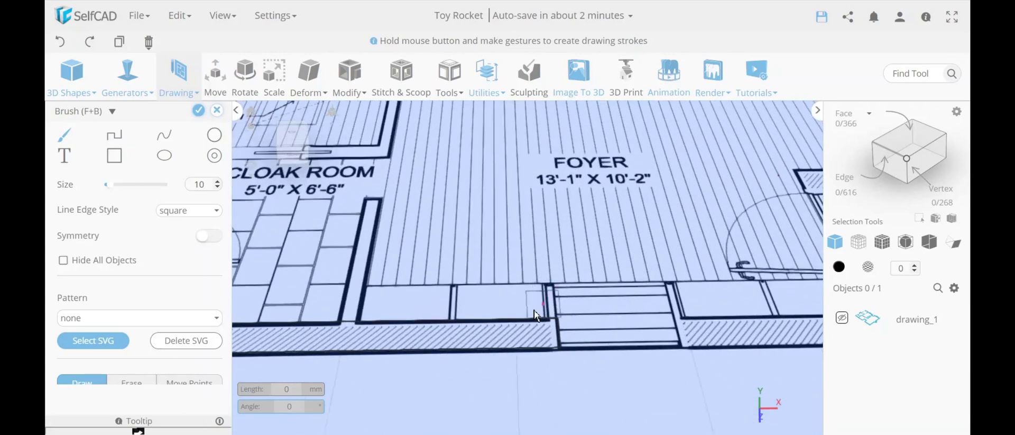
pyautogui.scroll(-3, 385, 313)
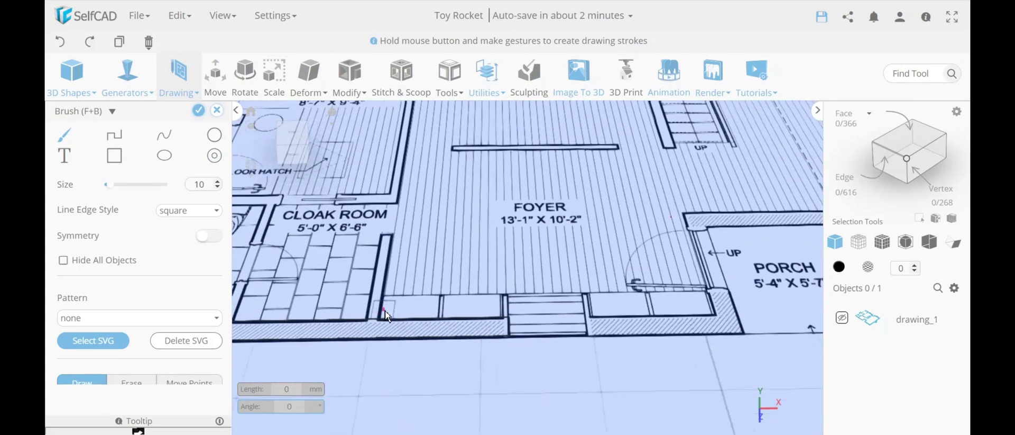
pyautogui.scroll(-4, 385, 311)
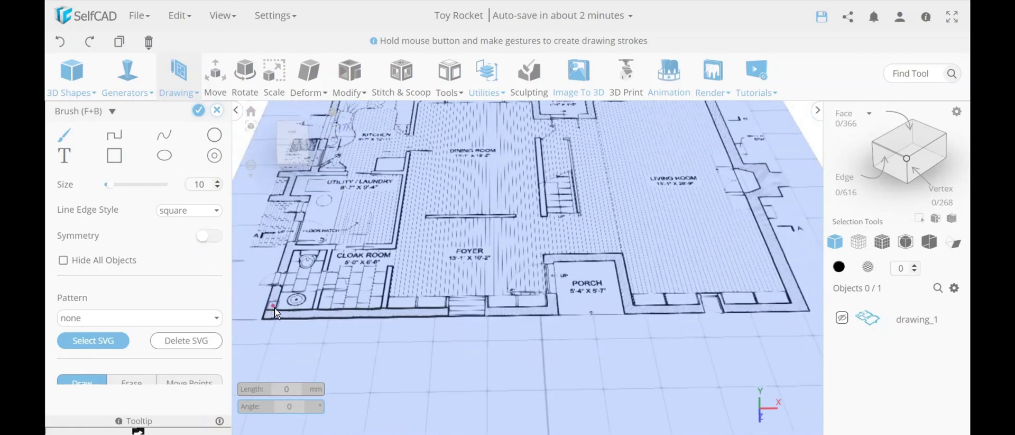
pyautogui.moveTo(272, 317)
pyautogui.mouseDown()
pyautogui.moveTo(279, 289)
pyautogui.moveTo(281, 329)
pyautogui.moveTo(270, 308)
pyautogui.moveTo(292, 321)
pyautogui.mouseUp()
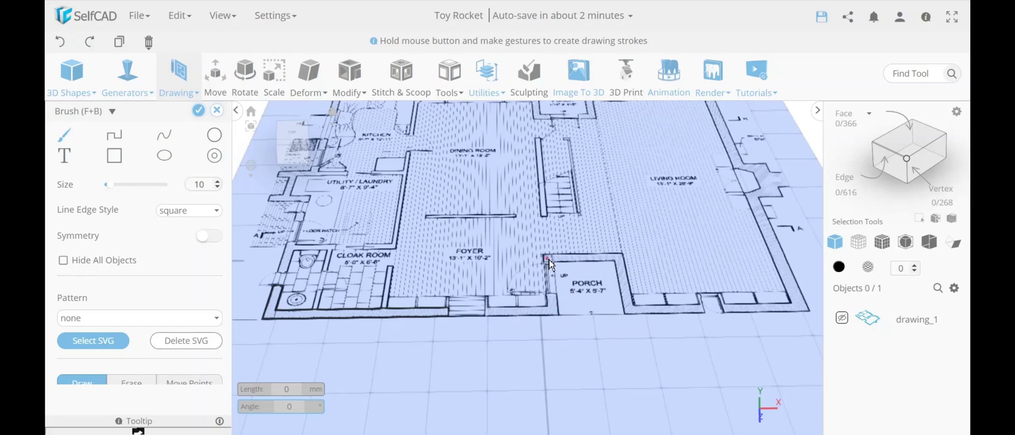
pyautogui.moveTo(550, 264)
pyautogui.mouseDown()
pyautogui.moveTo(621, 262)
pyautogui.moveTo(634, 305)
pyautogui.moveTo(629, 370)
pyautogui.moveTo(198, 115)
pyautogui.mouseUp()
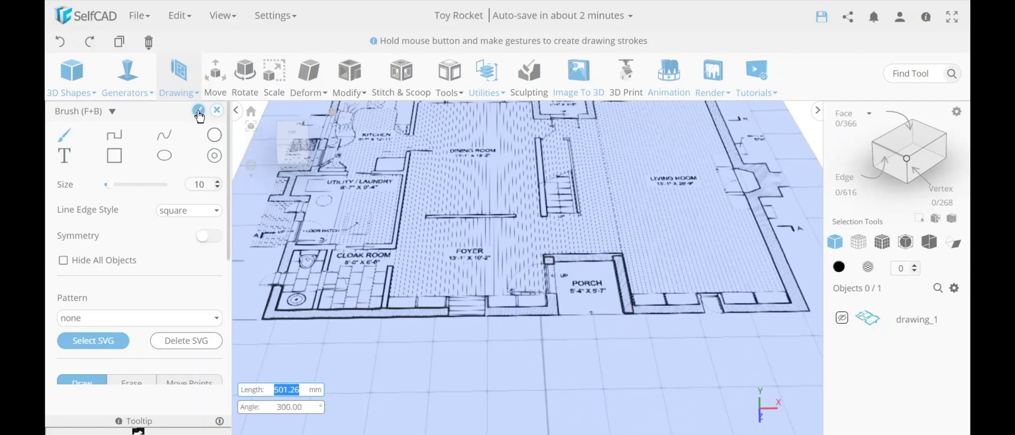
pyautogui.click(198, 111)
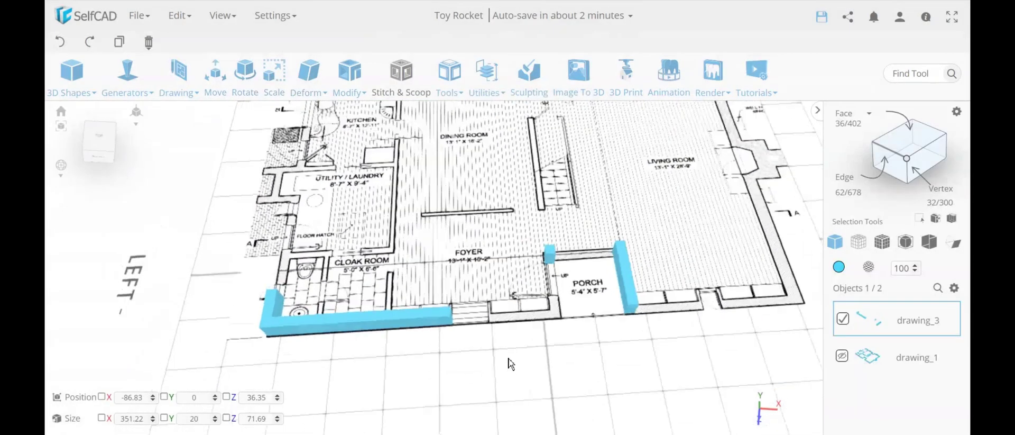
# View the extruded brush-stroke walls over the floor plan and delete that drawing object
pyautogui.moveTo(510, 364); pyautogui.dragTo(456, 373, button='right')
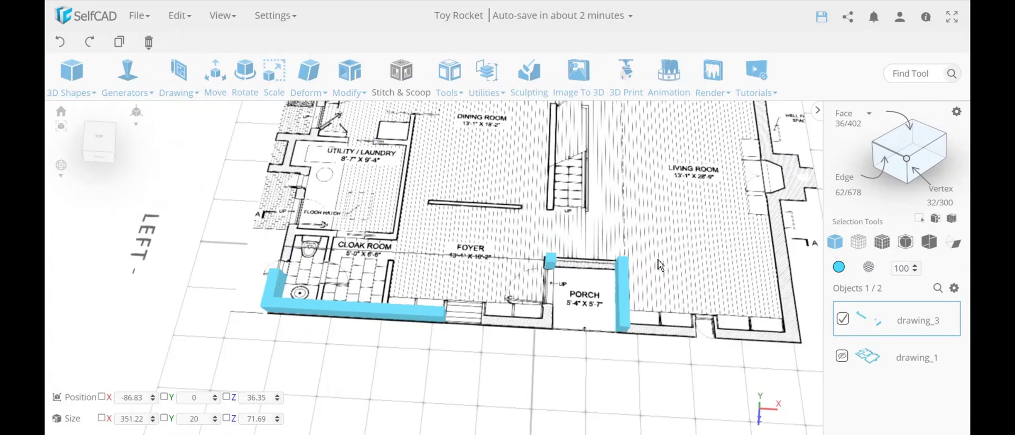
pyautogui.scroll(-5, 671, 325)
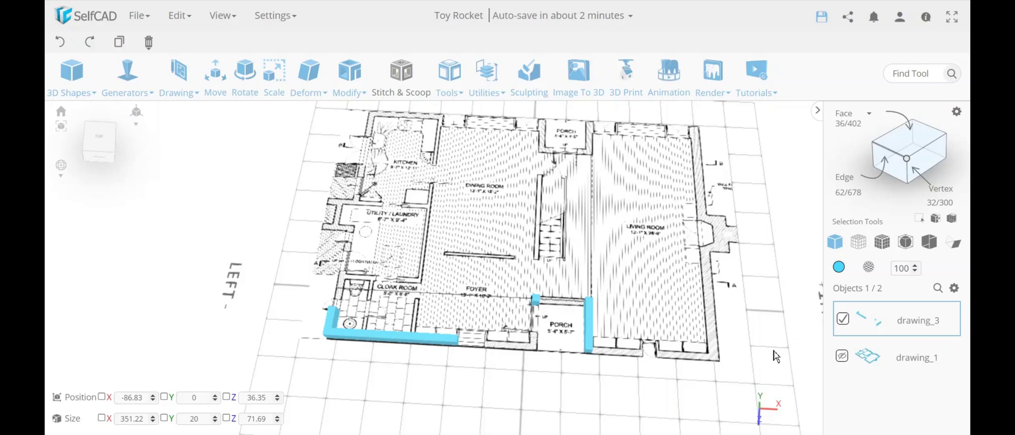
pyautogui.press('Delete')
pyautogui.press('Return')
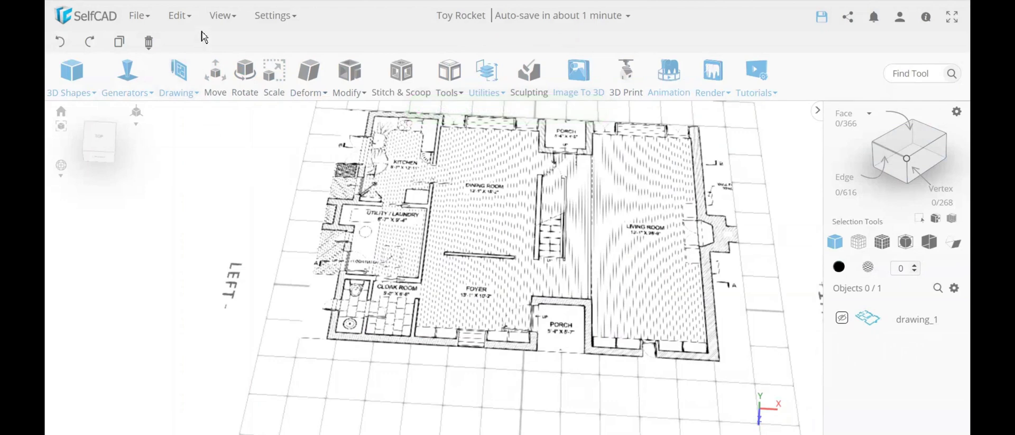
# Remove the floor plan reference image from the scene
pyautogui.click(223, 21)
pyautogui.click(244, 139)
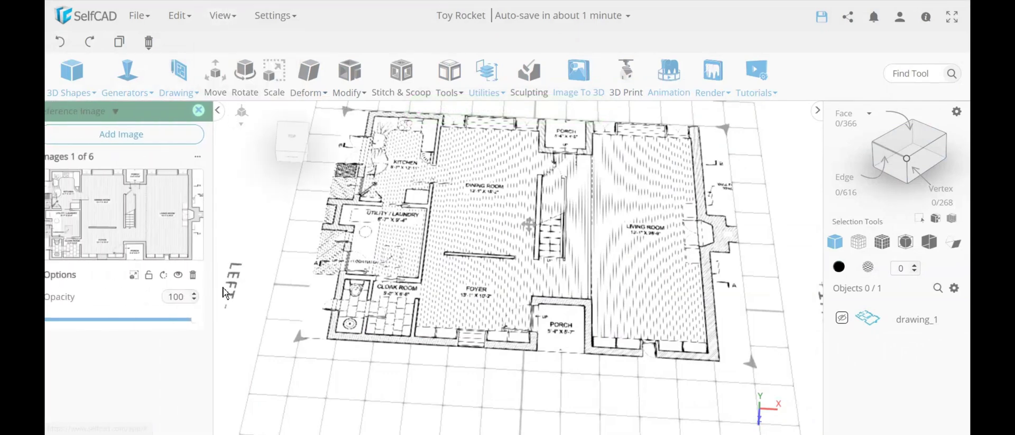
pyautogui.click(212, 281)
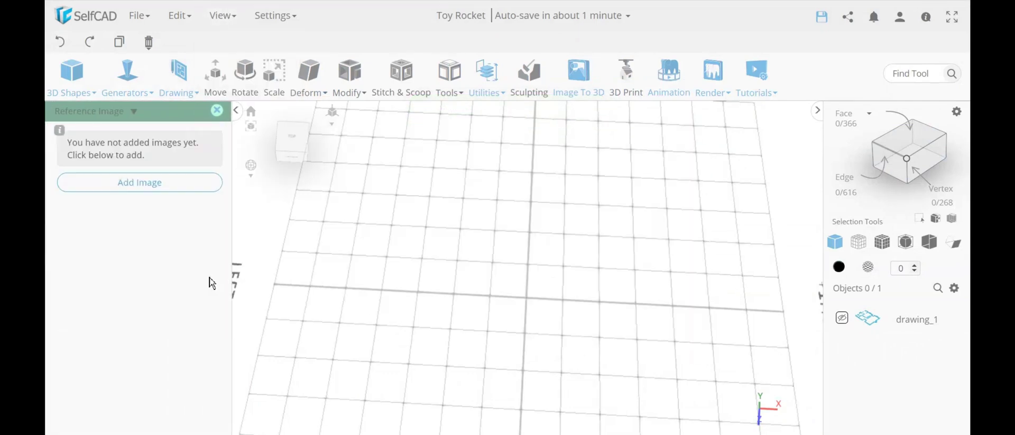
pyautogui.click(216, 111)
# Convert drawing_1 into outlines in a new Freehand drawing, finalize it as an object, and undo its creation
pyautogui.click(179, 80)
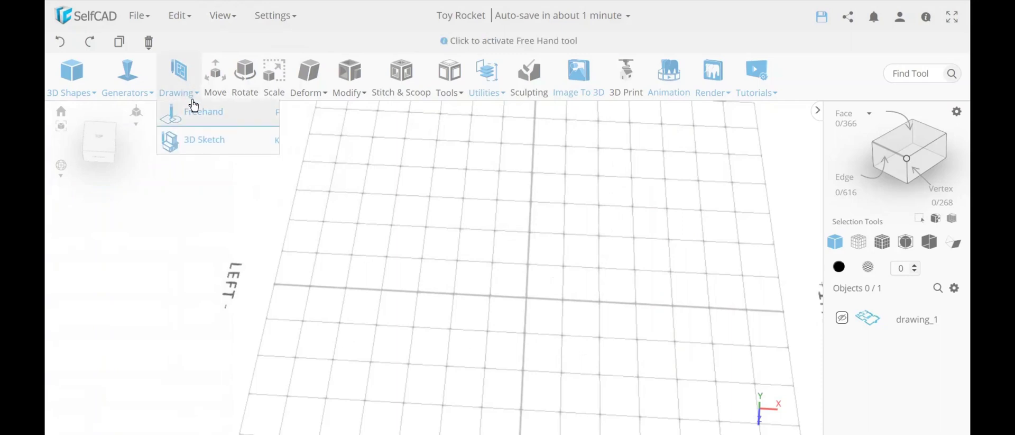
pyautogui.click(200, 117)
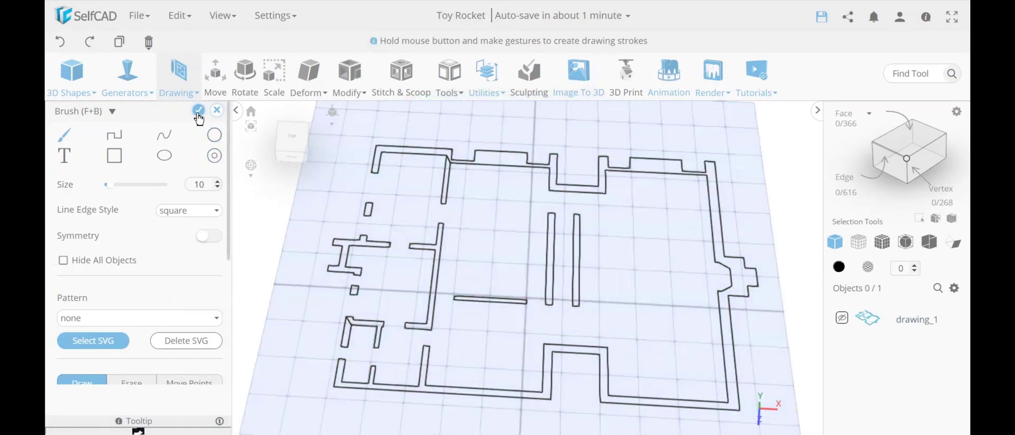
pyautogui.click(198, 112)
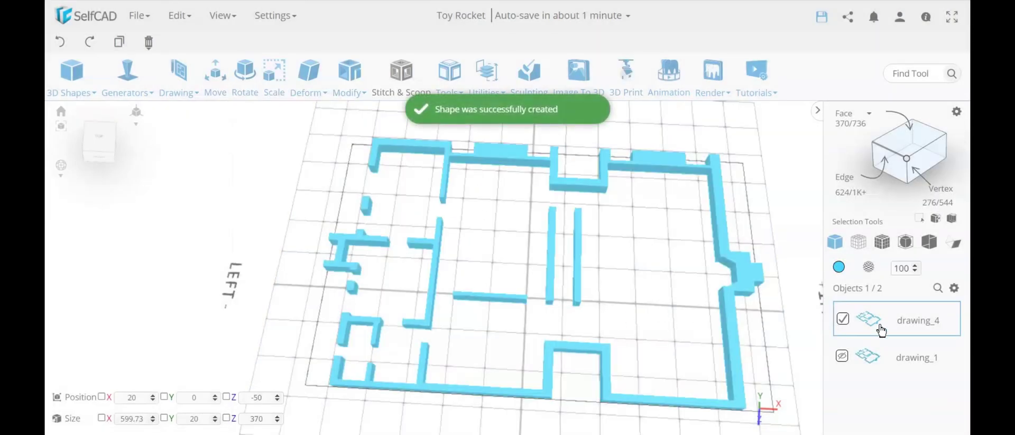
pyautogui.click(59, 42)
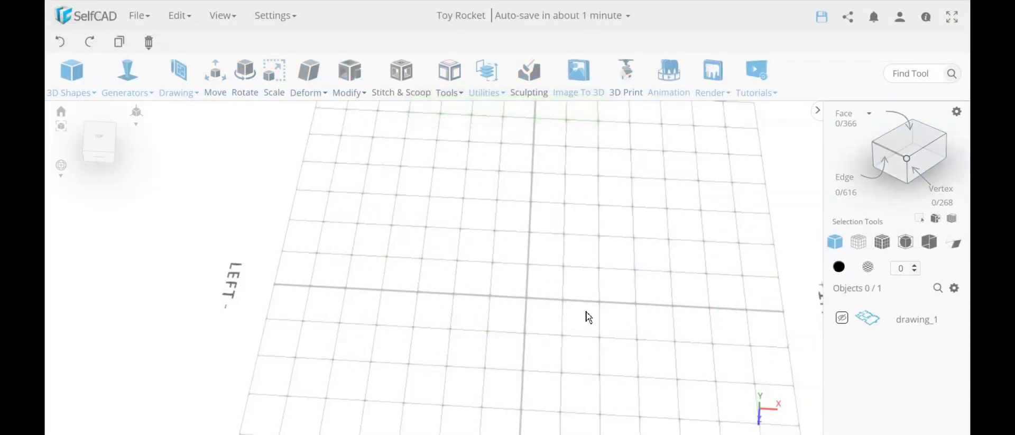
# Place a copy of drawing_1 directly in the scene and undo the placement
pyautogui.moveTo(589, 316); pyautogui.dragTo(595, 301)
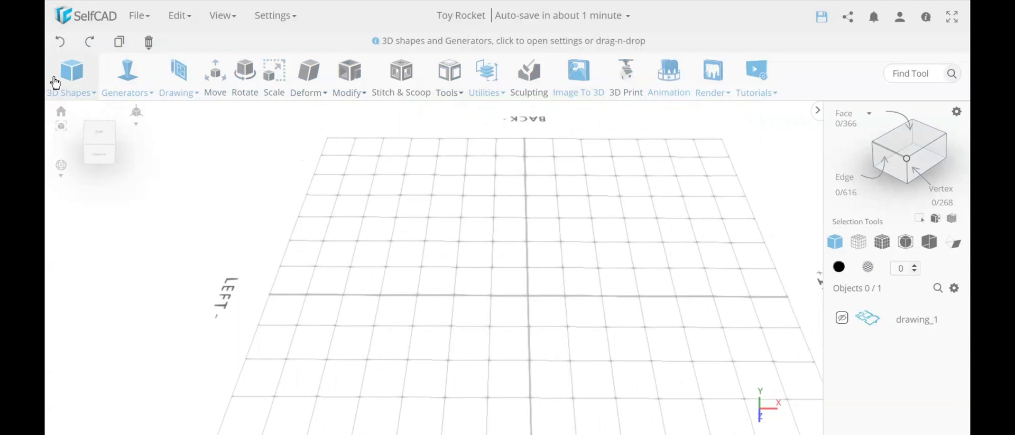
pyautogui.moveTo(864, 327); pyautogui.dragTo(532, 265)
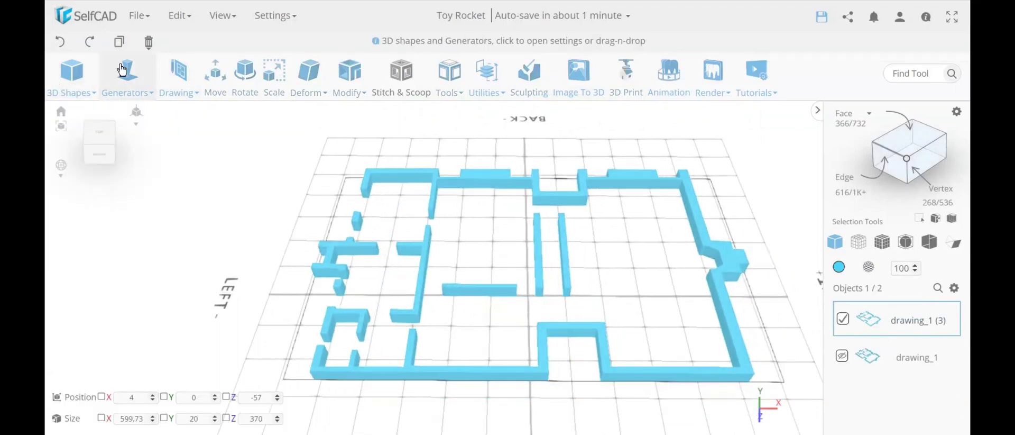
pyautogui.click(60, 42)
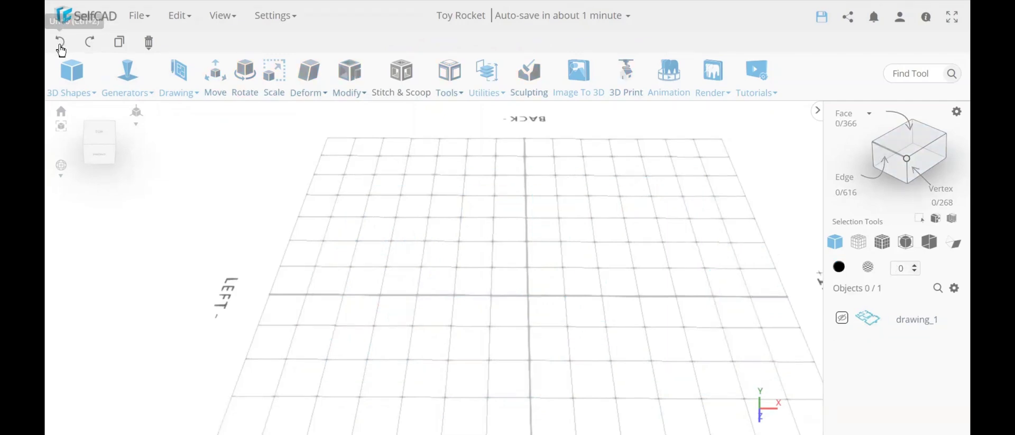
# Start a Freehand drawing and add a cube, a cylinder and a sphere to its plane as converted outlines
pyautogui.click(174, 95)
pyautogui.click(193, 118)
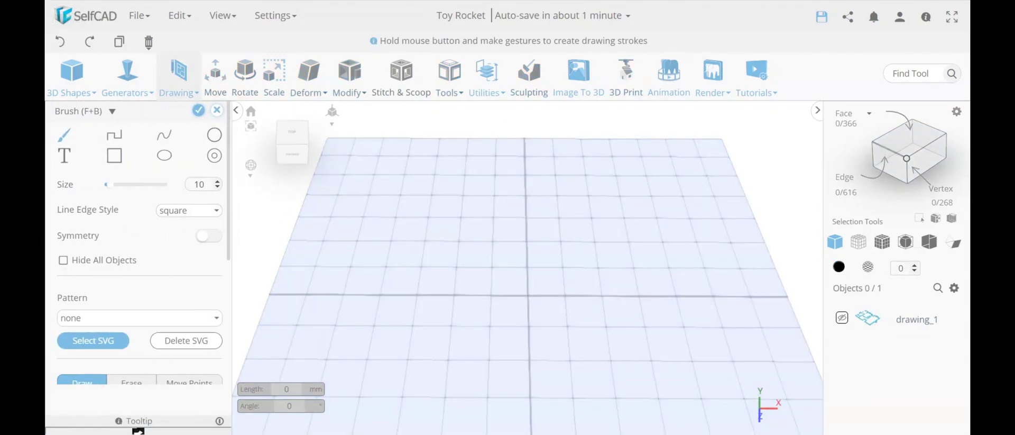
pyautogui.click(72, 80)
pyautogui.click(81, 110)
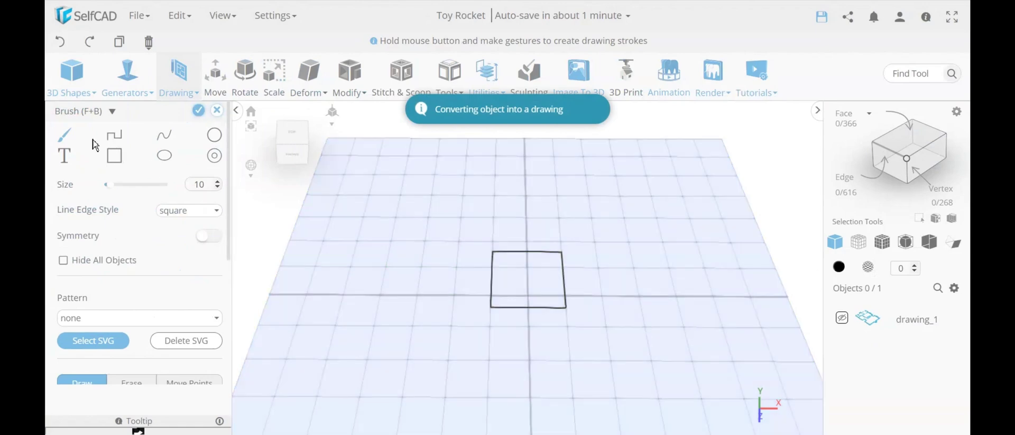
pyautogui.click(71, 74)
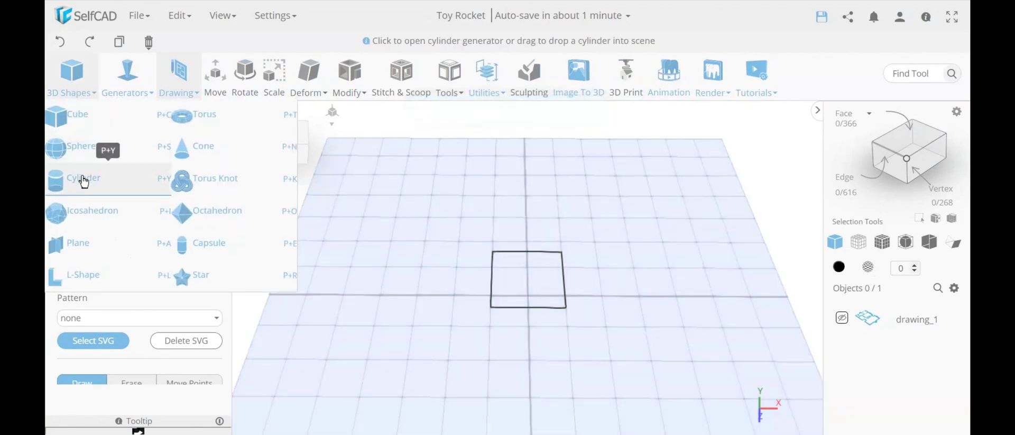
pyautogui.moveTo(84, 179); pyautogui.dragTo(606, 223)
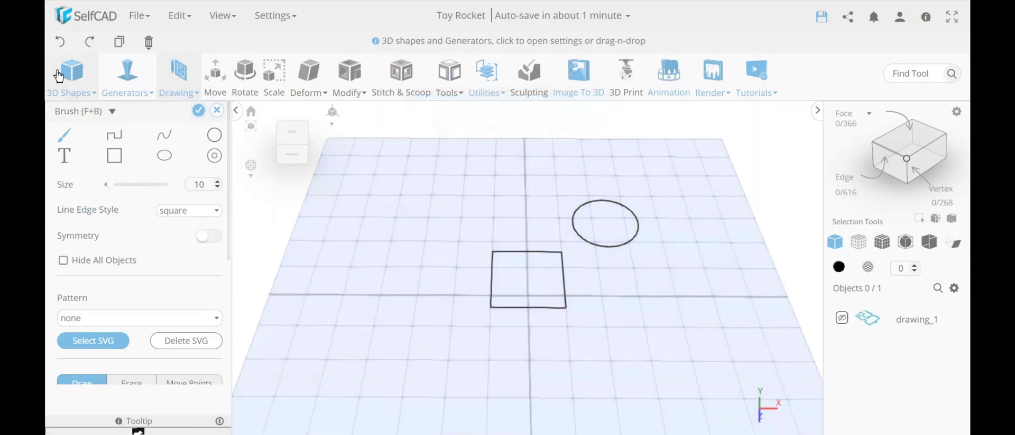
pyautogui.click(58, 76)
pyautogui.moveTo(83, 142)
pyautogui.mouseDown()
pyautogui.moveTo(455, 297)
pyautogui.moveTo(689, 314)
pyautogui.mouseUp()
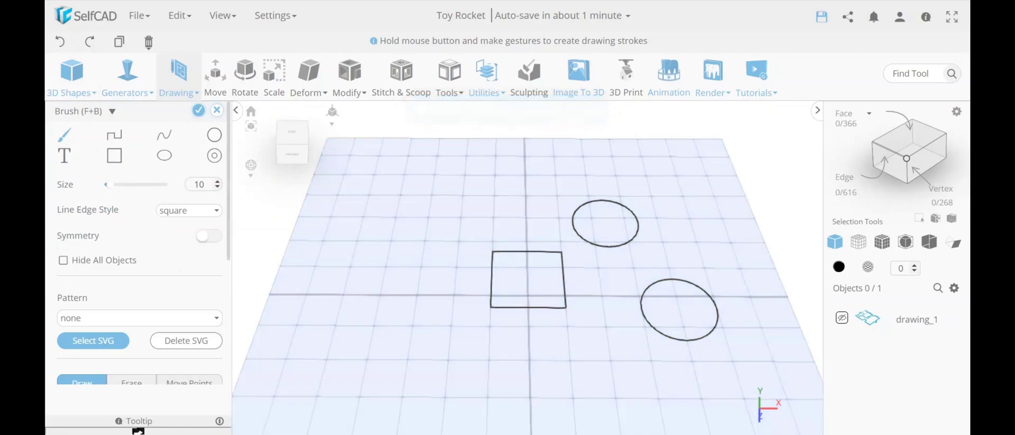
# Undo the three shape outlines so the Freehand plane is empty
pyautogui.click(66, 77)
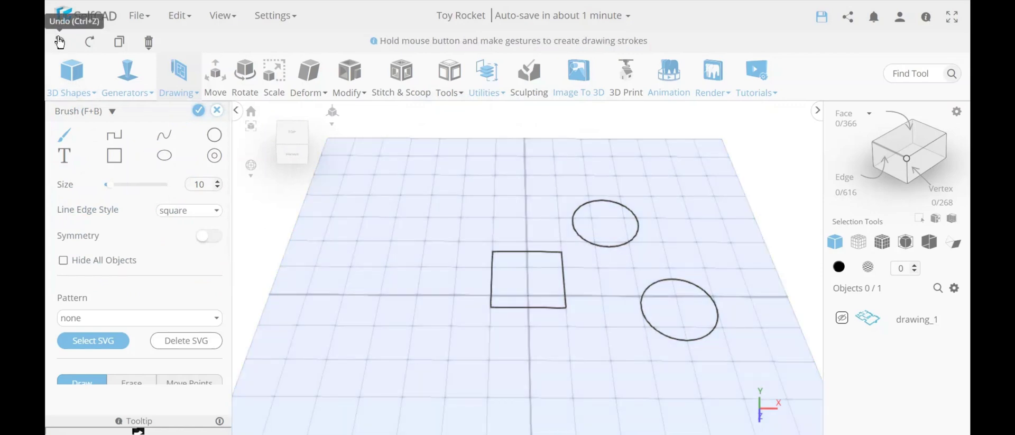
pyautogui.click(60, 41)
pyautogui.click(60, 42)
pyautogui.click(60, 41)
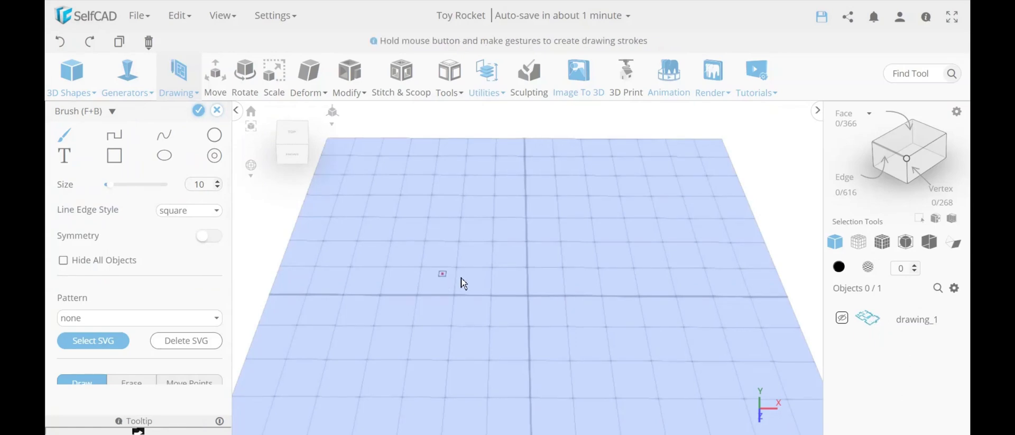
# Convert drawing_1 into outlines, check its height setting, and finalize the Freehand drawing as a flat profile with height 0
pyautogui.click(882, 320)
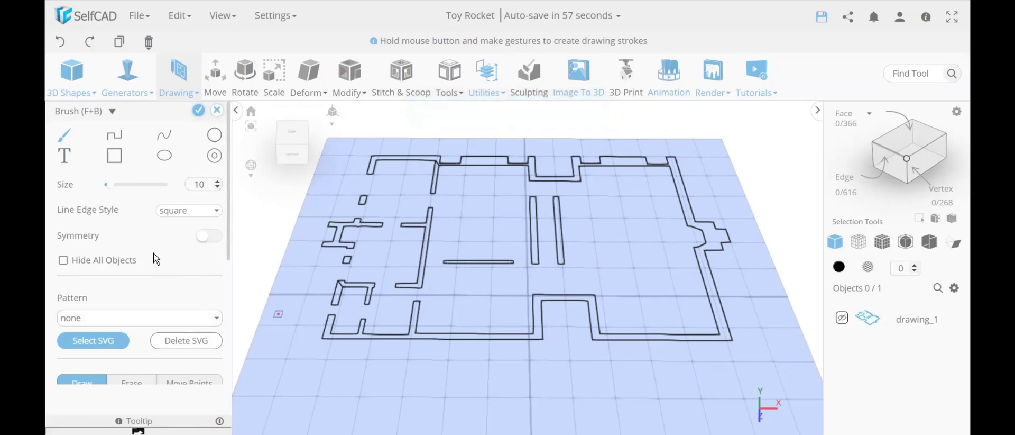
pyautogui.scroll(-3, 159, 249)
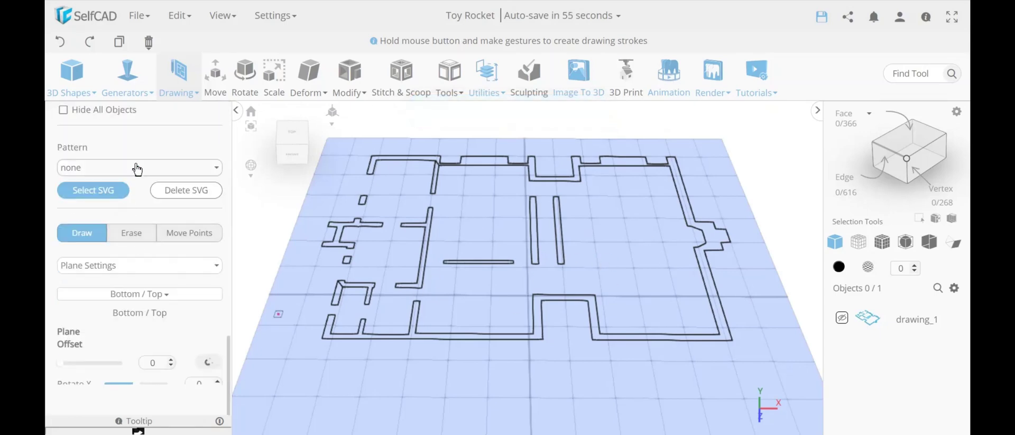
pyautogui.click(111, 267)
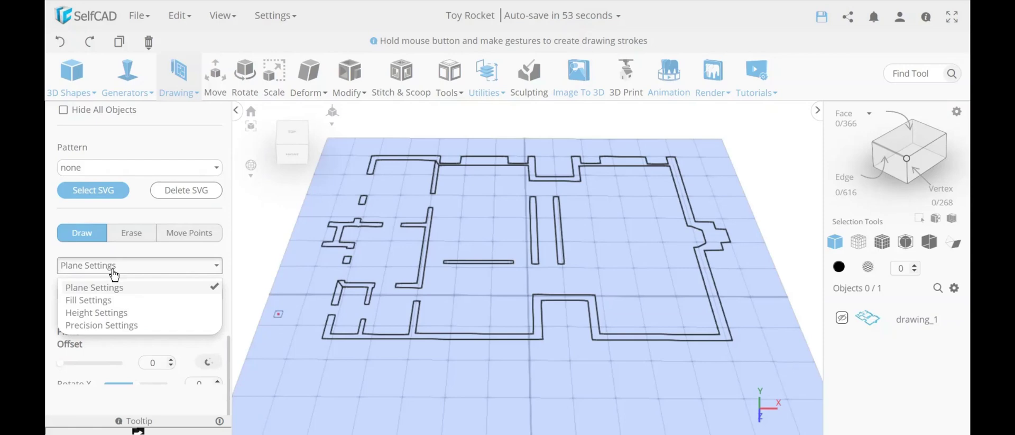
pyautogui.click(122, 314)
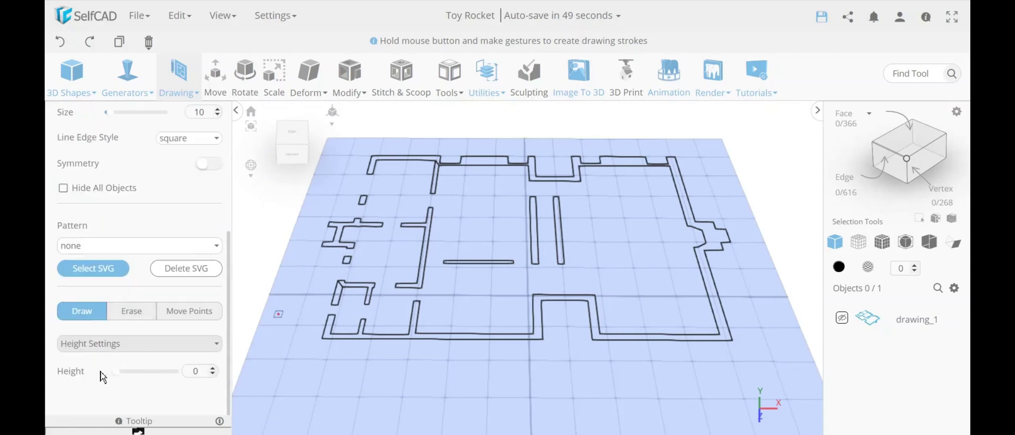
pyautogui.scroll(2, 158, 385)
pyautogui.click(198, 110)
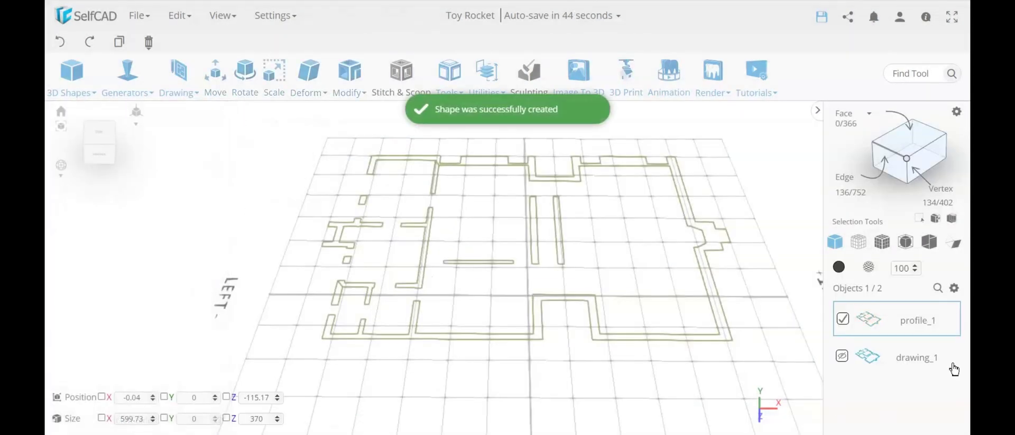
# Select the floor plan profile and extrude its walls by an amount of 67
pyautogui.doubleClick(909, 320)
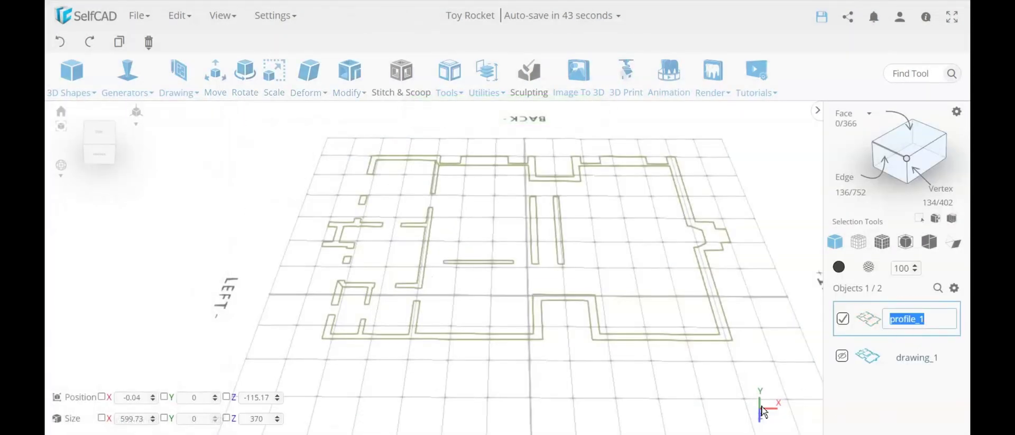
pyautogui.click(725, 394)
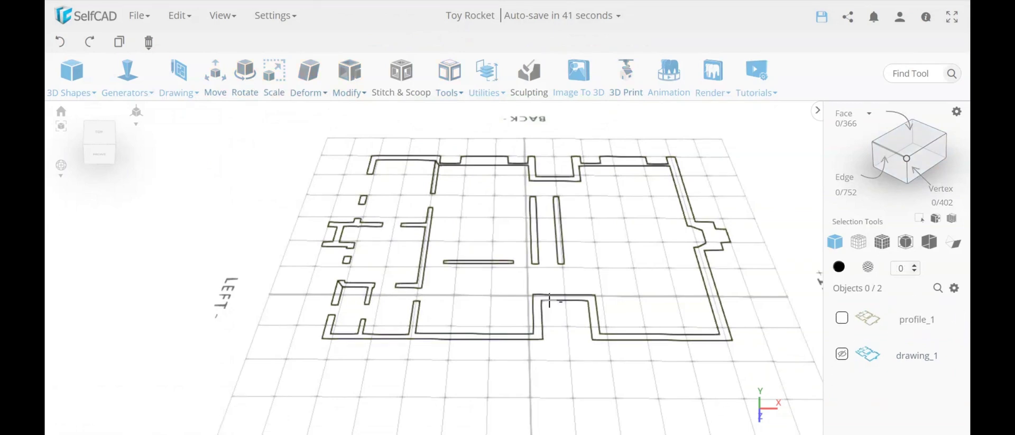
pyautogui.click(512, 290)
pyautogui.moveTo(483, 298); pyautogui.dragTo(406, 325)
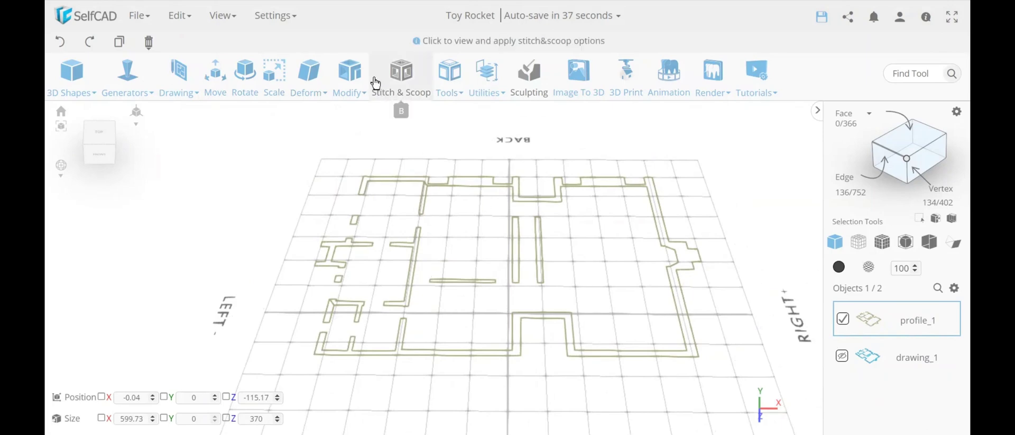
pyautogui.click(350, 80)
pyautogui.click(367, 140)
pyautogui.hotkey('m', 'e')
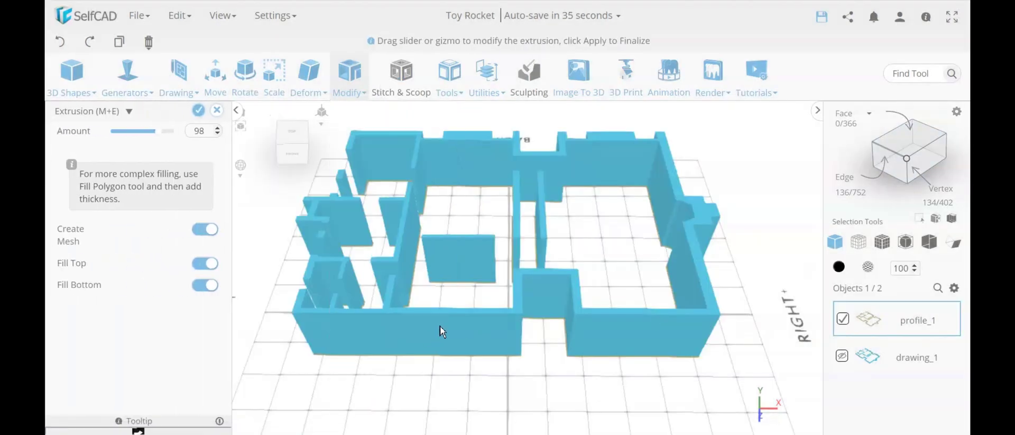
pyautogui.moveTo(159, 133); pyautogui.dragTo(157, 139)
pyautogui.moveTo(523, 268); pyautogui.dragTo(503, 296)
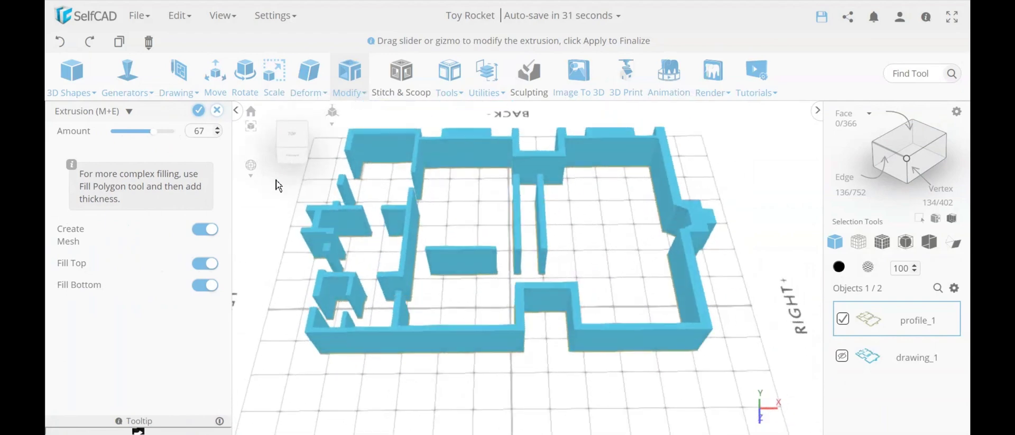
pyautogui.moveTo(670, 233); pyautogui.dragTo(708, 248)
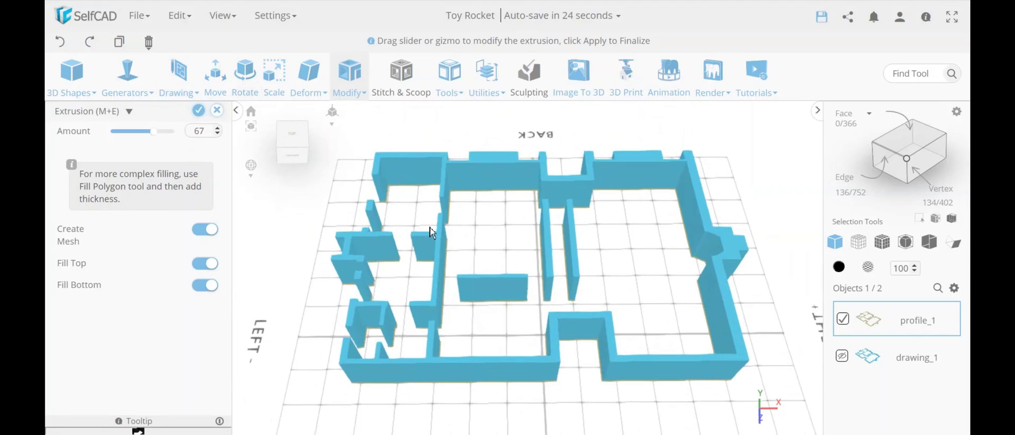
# Compare the extrusion with Create Mesh off and on, and cancel the extrusion
pyautogui.click(204, 229)
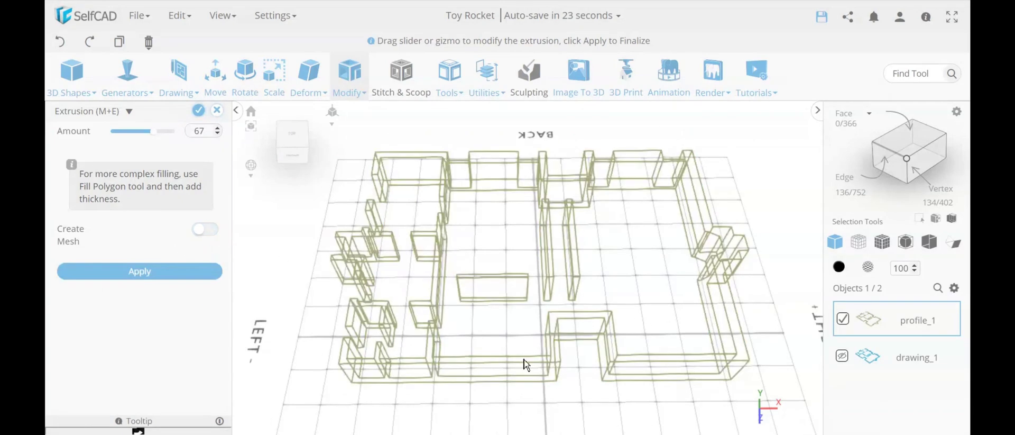
pyautogui.moveTo(525, 363); pyautogui.dragTo(248, 298)
pyautogui.click(205, 229)
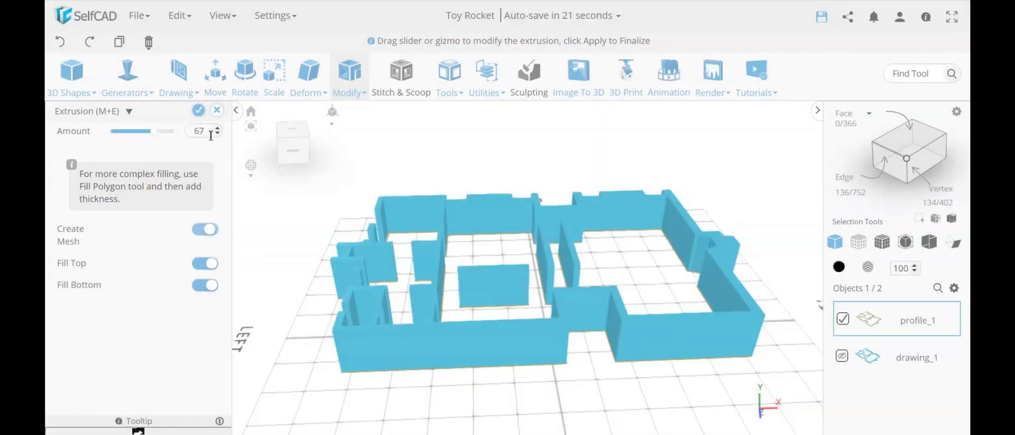
pyautogui.click(216, 110)
# Delete the flat floor plan profile from the scene
pyautogui.click(531, 248)
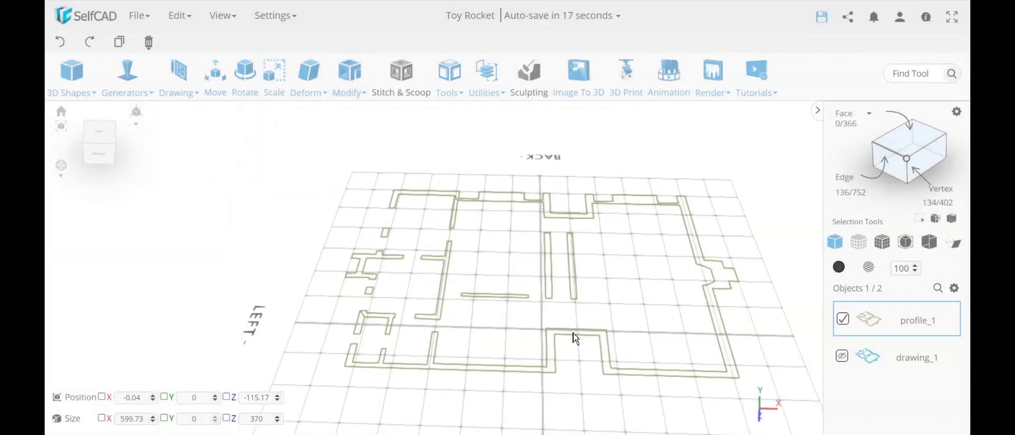
pyautogui.press('Delete')
pyautogui.press('Return')
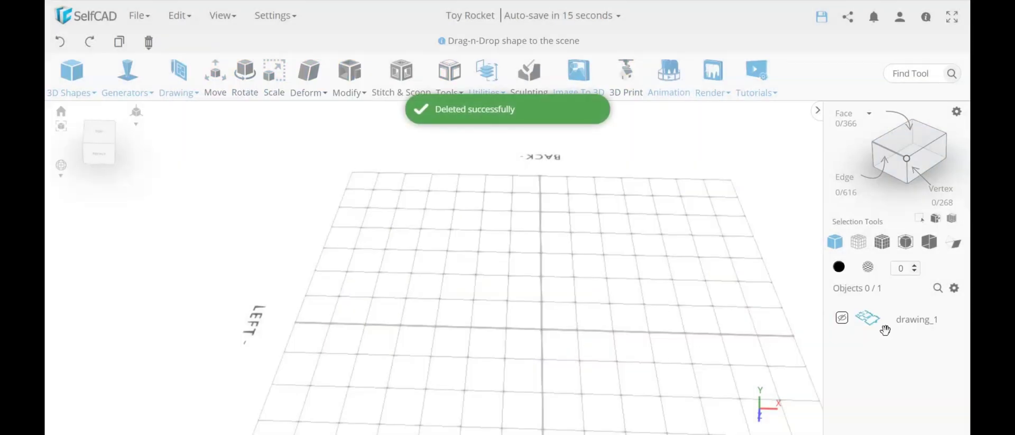
# Convert drawing_1 into outlines in a new Freehand drawing and switch to Move Points editing
pyautogui.click(186, 92)
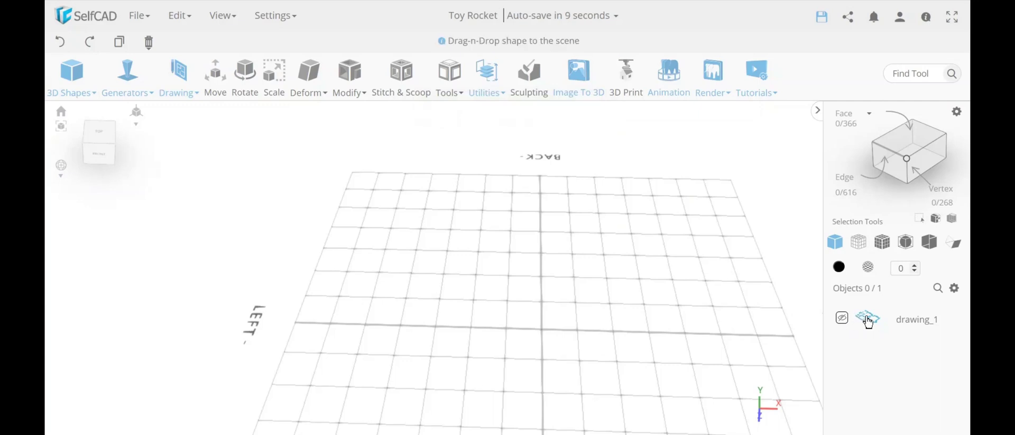
pyautogui.moveTo(179, 93)
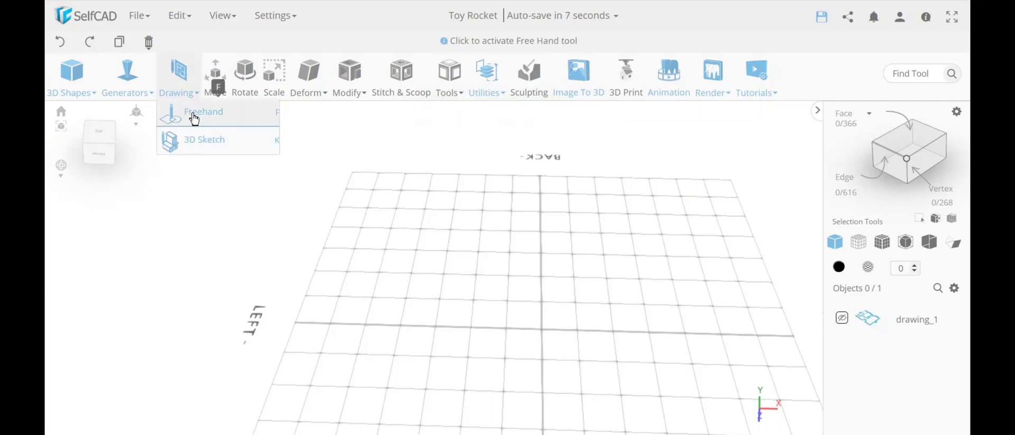
pyautogui.click(192, 115)
pyautogui.click(867, 317)
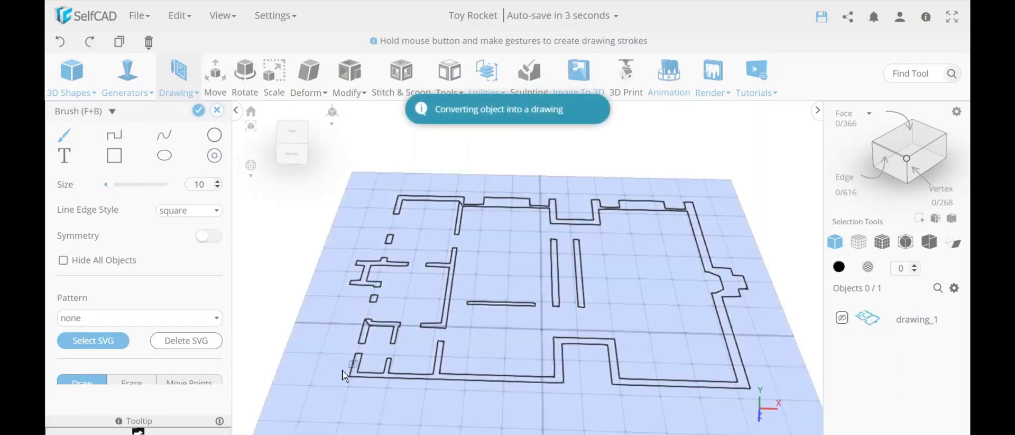
pyautogui.scroll(-2, 80, 317)
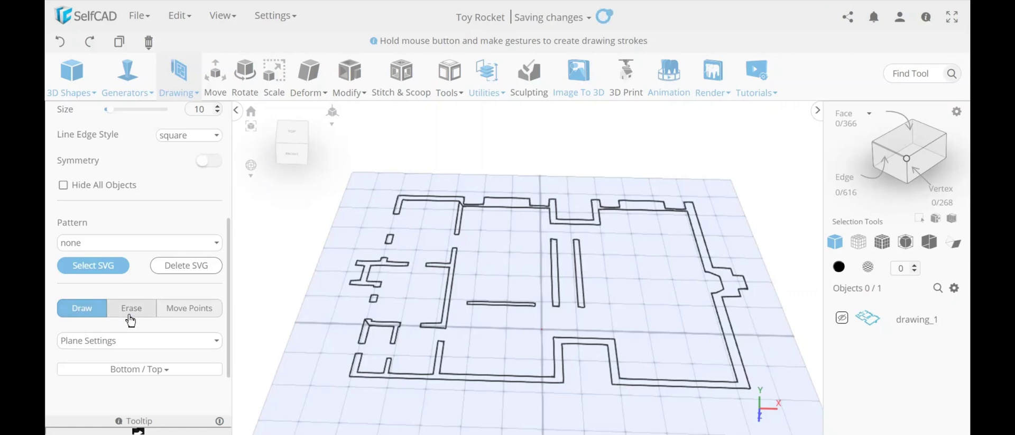
pyautogui.click(189, 307)
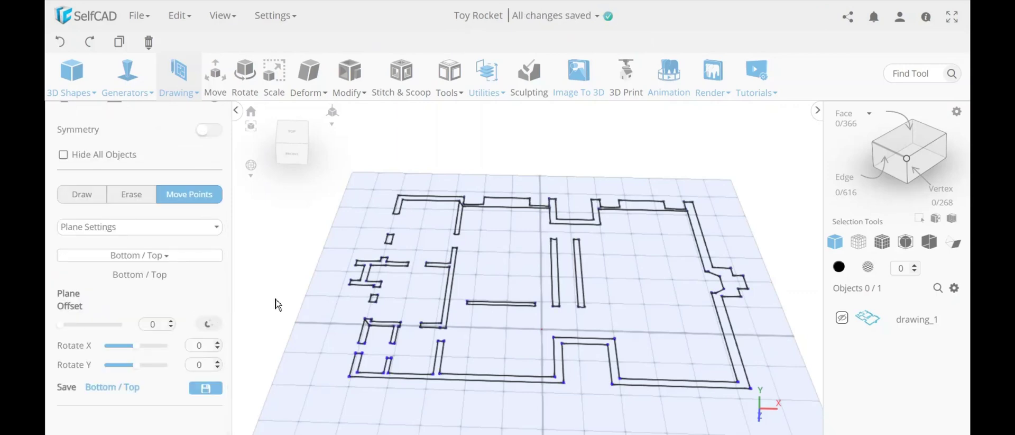
pyautogui.scroll(2, 127, 248)
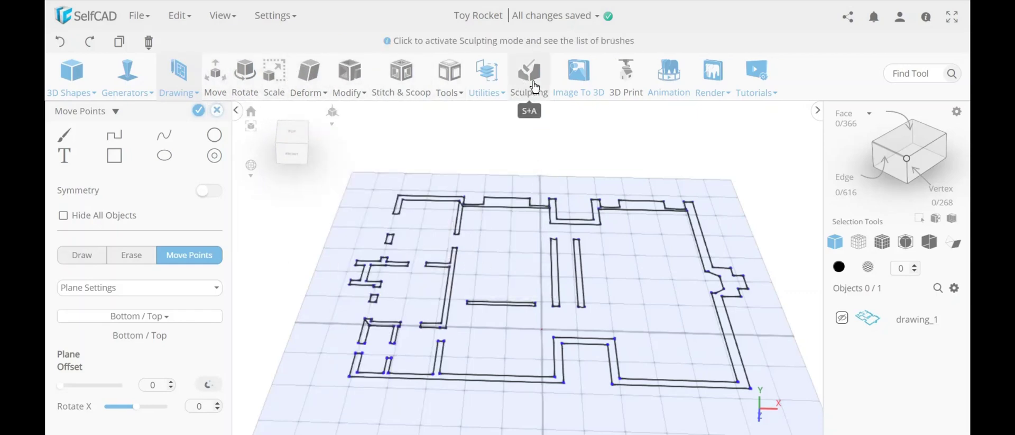
pyautogui.moveTo(179, 80)
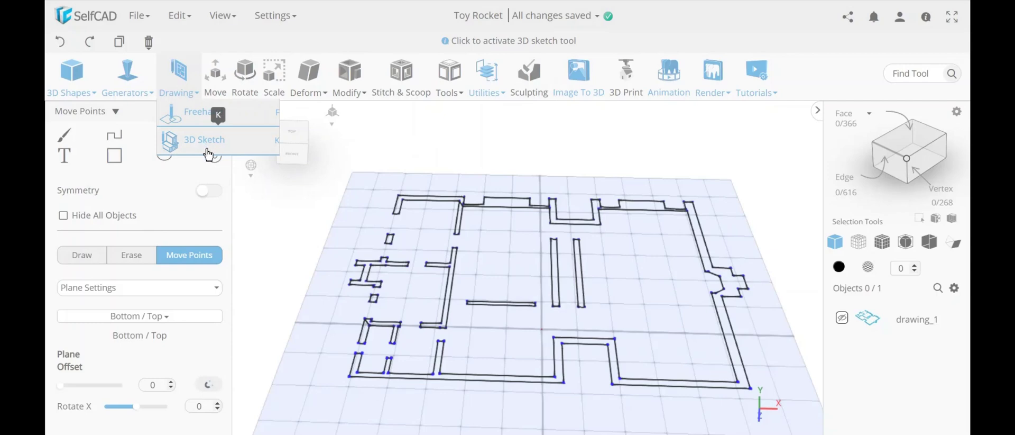
pyautogui.click(209, 153)
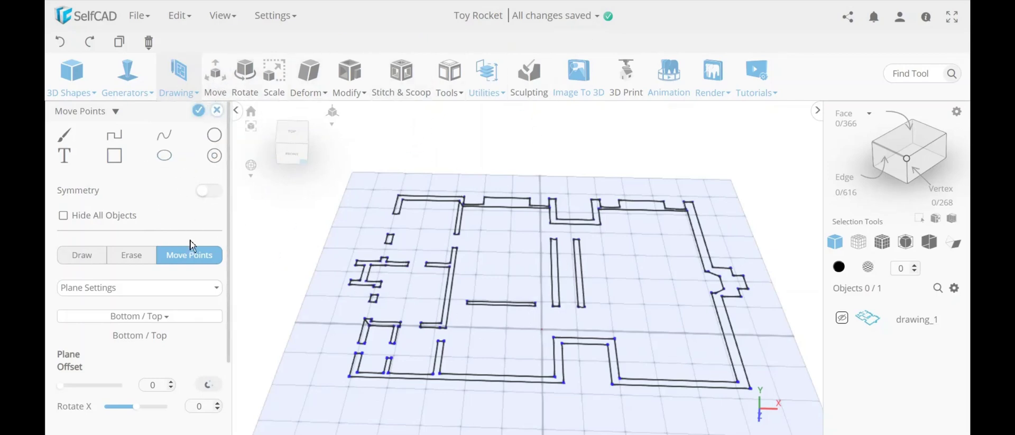
# Move the two end points of the short interior wall near the plan's lower left apart to widen its free end
pyautogui.scroll(5, 443, 355)
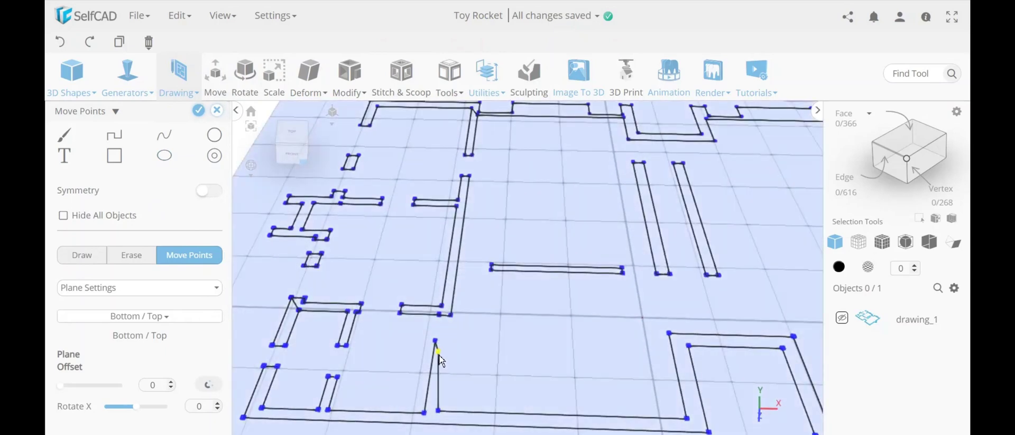
pyautogui.moveTo(447, 342)
pyautogui.mouseDown()
pyautogui.moveTo(493, 334)
pyautogui.moveTo(430, 341)
pyautogui.mouseUp()
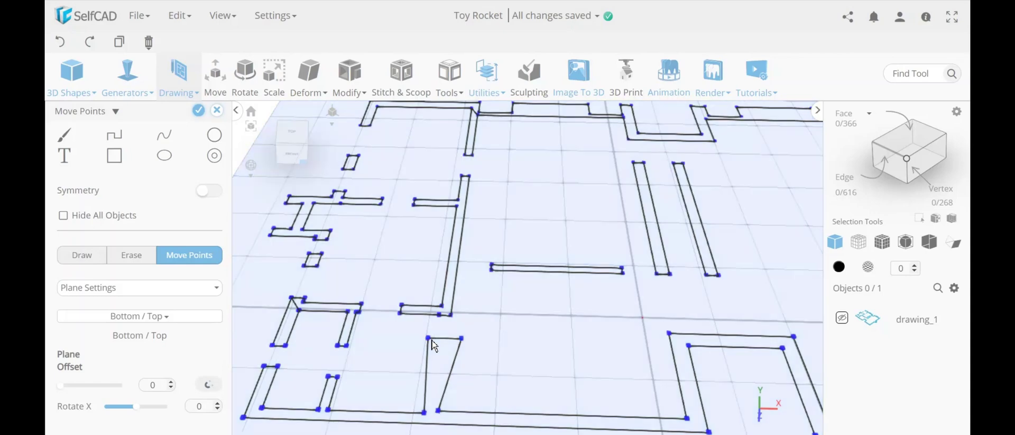
pyautogui.moveTo(429, 339); pyautogui.dragTo(417, 333)
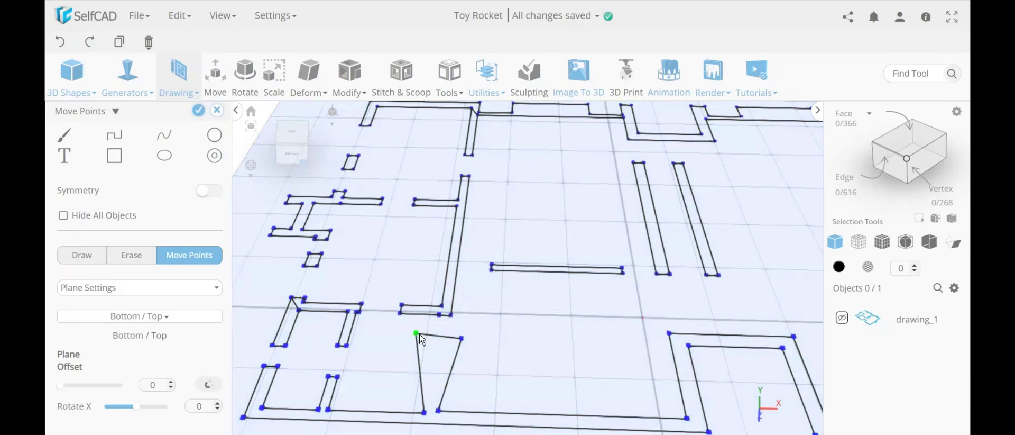
# Select both end points of the widened wall and move them together toward its base to shorten it
pyautogui.click(417, 334)
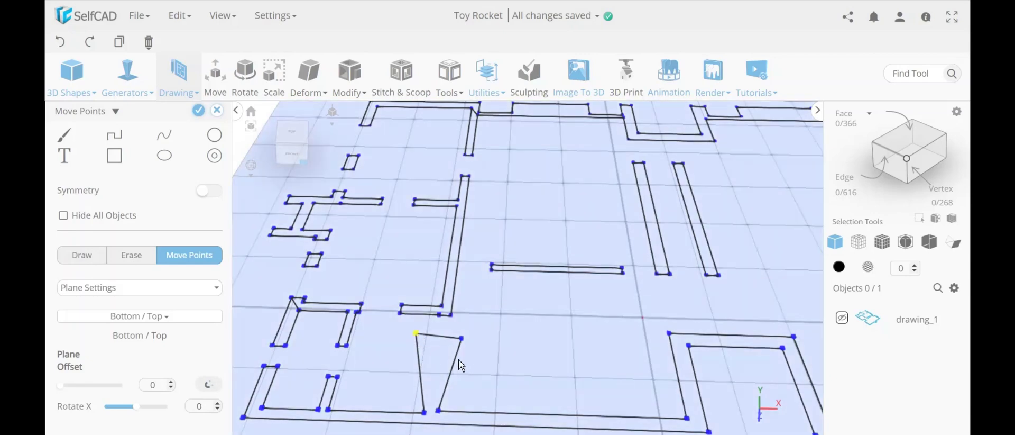
pyautogui.click(462, 341)
pyautogui.moveTo(463, 345); pyautogui.dragTo(469, 358)
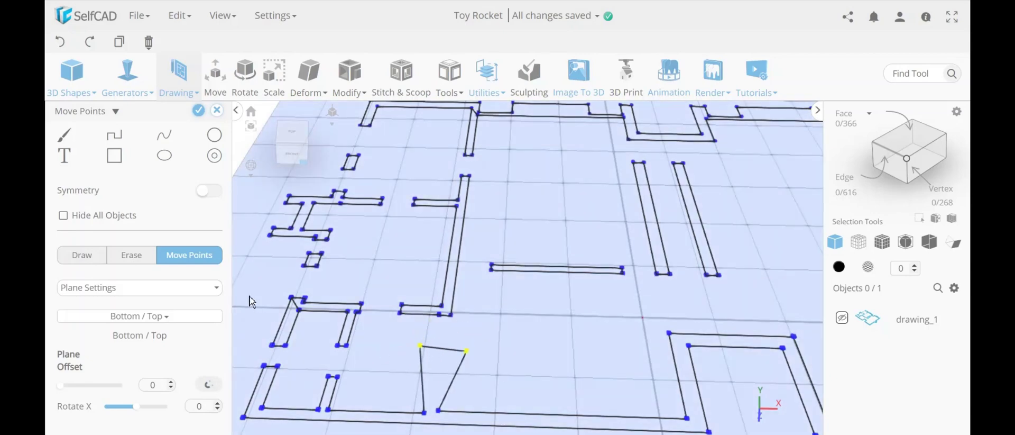
# Close the Move Points editing of the floor plan outlines without applying the changes
pyautogui.click(217, 117)
pyautogui.click(501, 262)
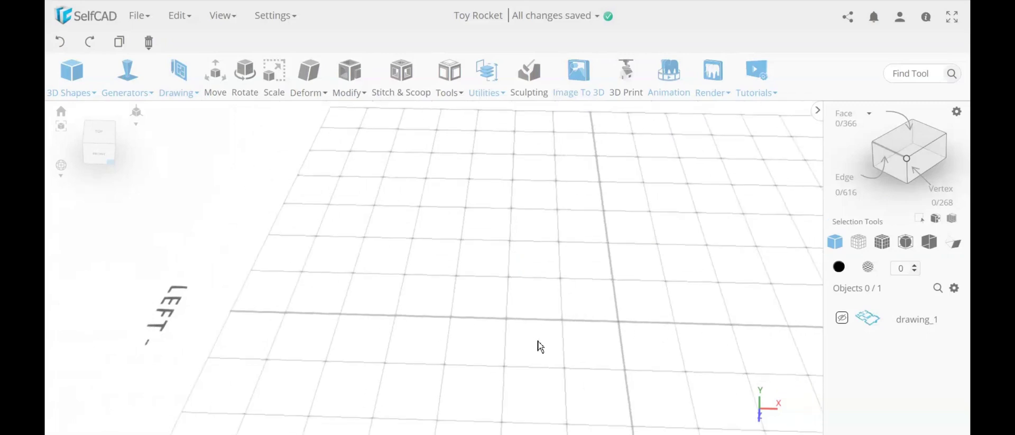
pyautogui.scroll(-5, 540, 347)
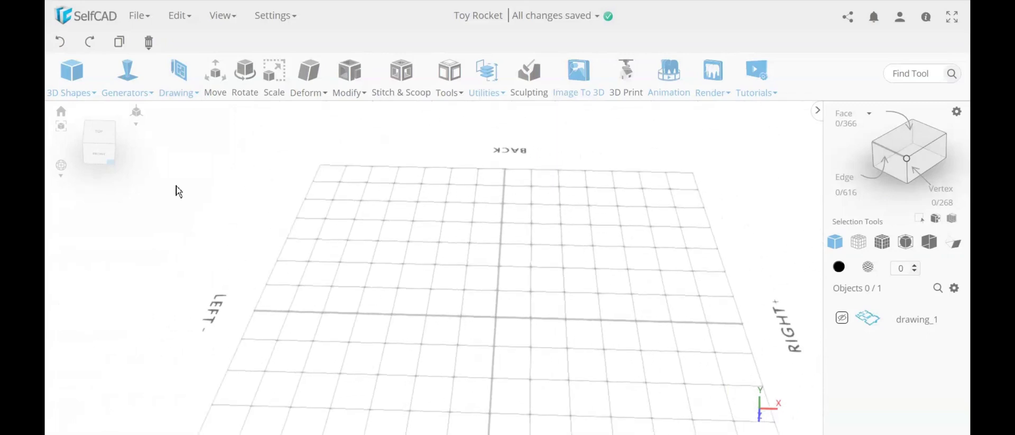
# Start a new Freehand Brush drawing and enable the Back / Front plane in addition to Bottom / Top
pyautogui.click(179, 74)
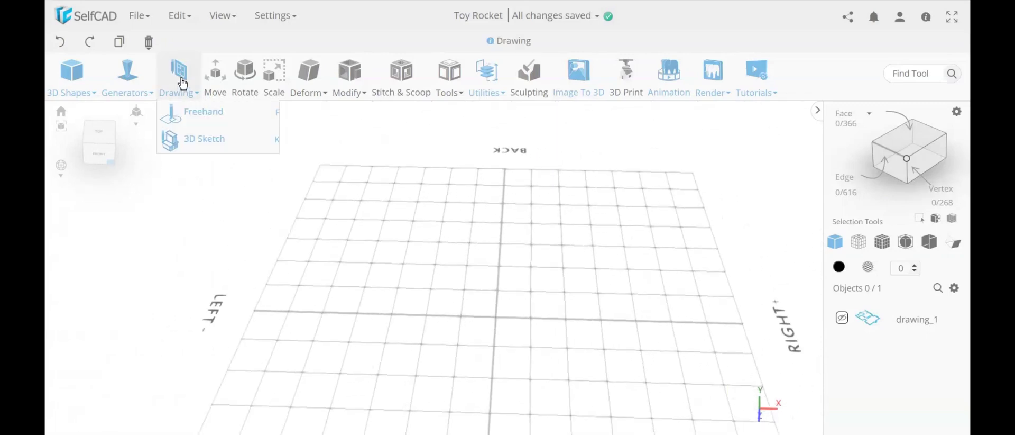
pyautogui.click(203, 122)
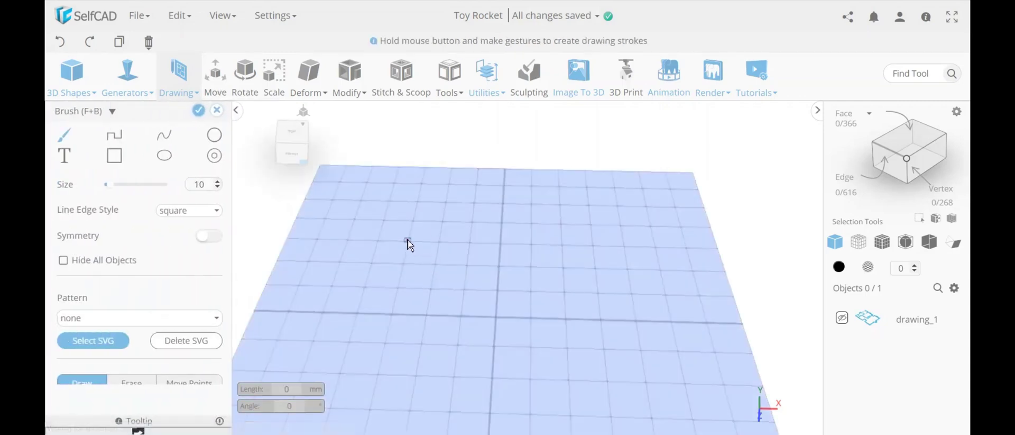
pyautogui.scroll(-3, 117, 335)
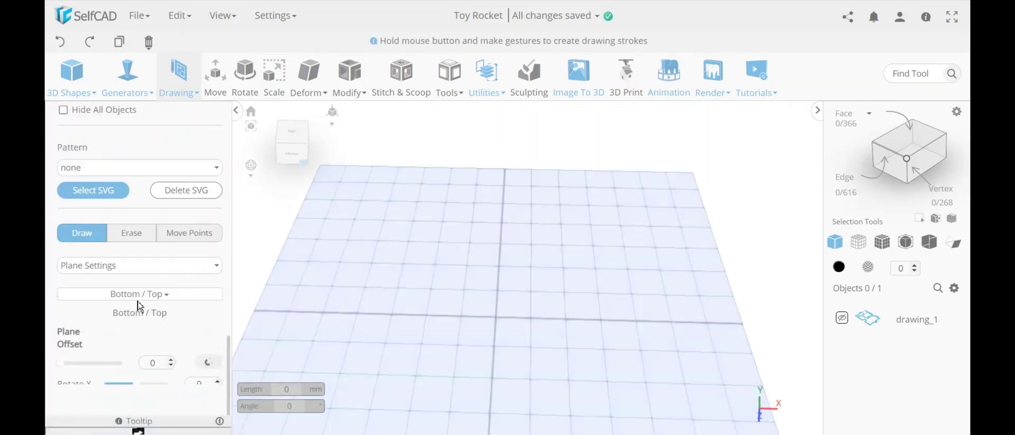
pyautogui.click(138, 169)
pyautogui.click(123, 264)
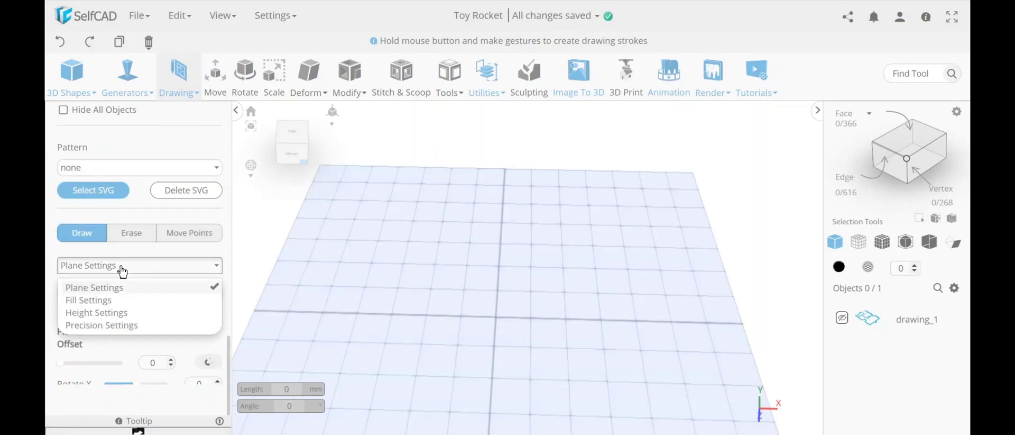
pyautogui.click(143, 289)
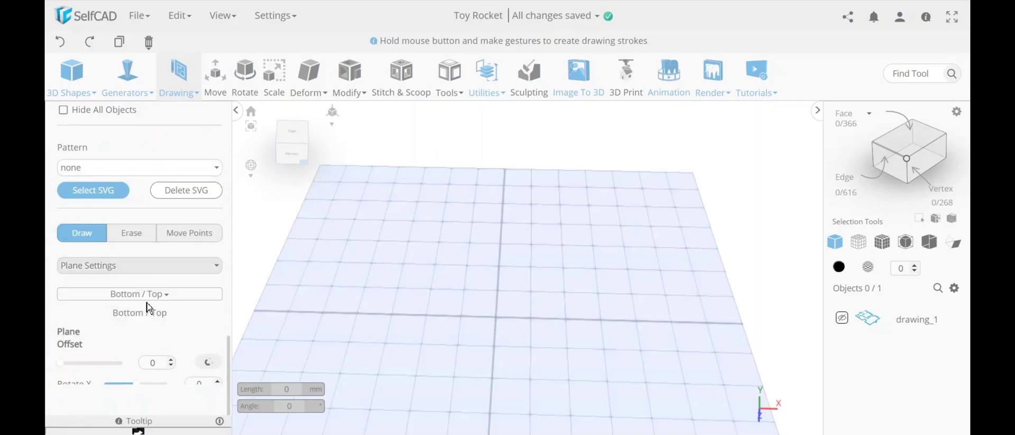
pyautogui.click(141, 294)
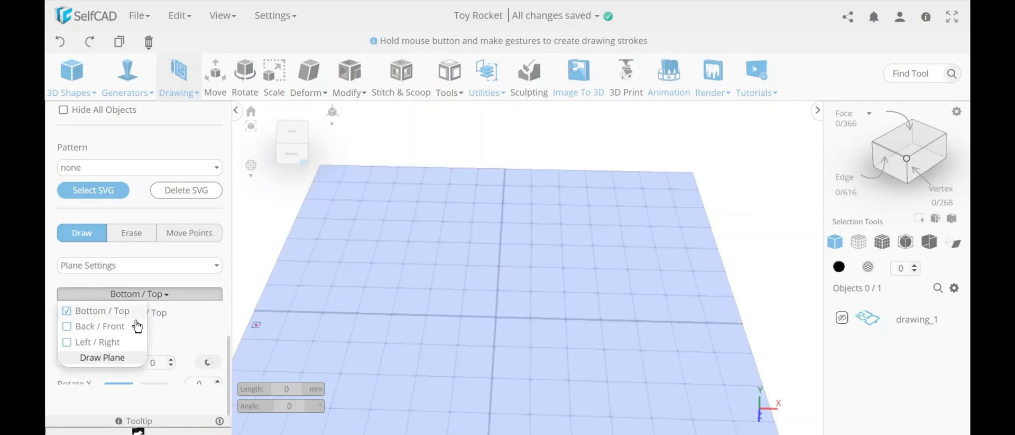
pyautogui.click(127, 326)
pyautogui.scroll(-2, 529, 315)
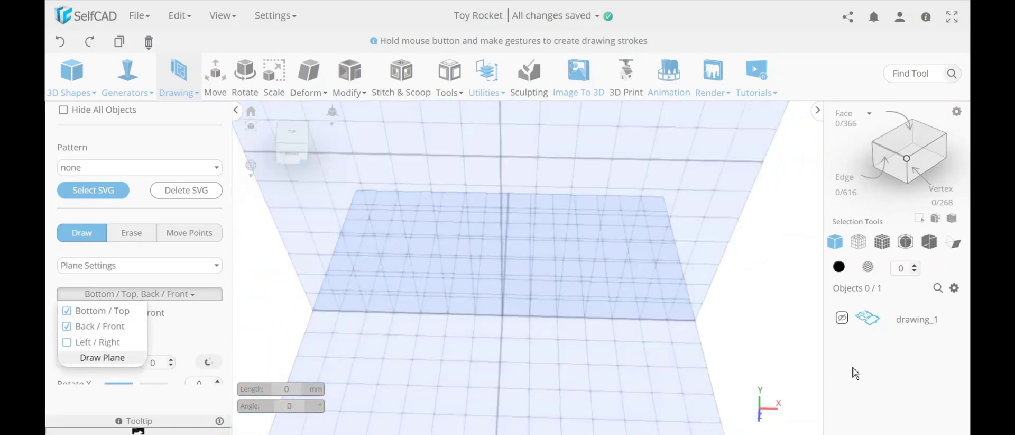
# Draw a closed four-sided outline on the Back / Front plane with the size 10 brush
pyautogui.moveTo(764, 341)
pyautogui.mouseDown(button='right')
pyautogui.moveTo(759, 306)
pyautogui.moveTo(748, 342)
pyautogui.moveTo(766, 344)
pyautogui.mouseUp(button='right')
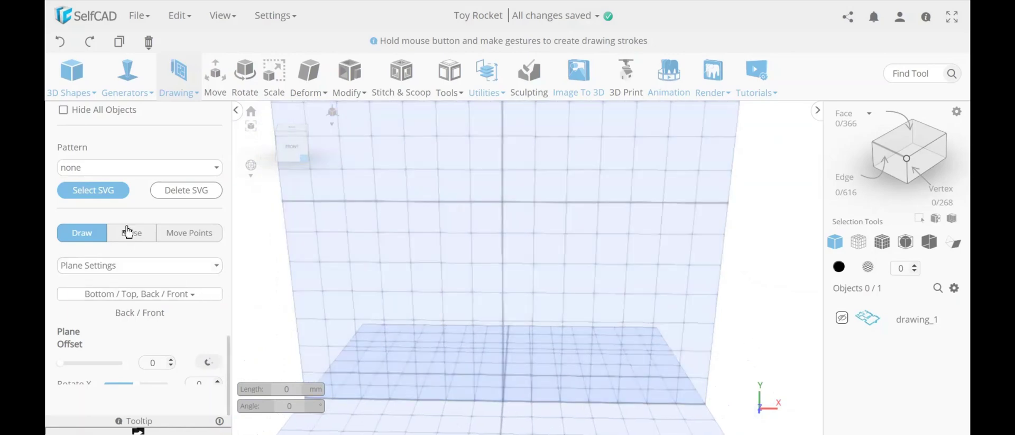
pyautogui.scroll(-3, 636, 324)
pyautogui.moveTo(533, 224)
pyautogui.mouseDown()
pyautogui.moveTo(621, 233)
pyautogui.moveTo(607, 281)
pyautogui.moveTo(535, 276)
pyautogui.moveTo(539, 228)
pyautogui.mouseUp()
pyautogui.scroll(-4, 641, 327)
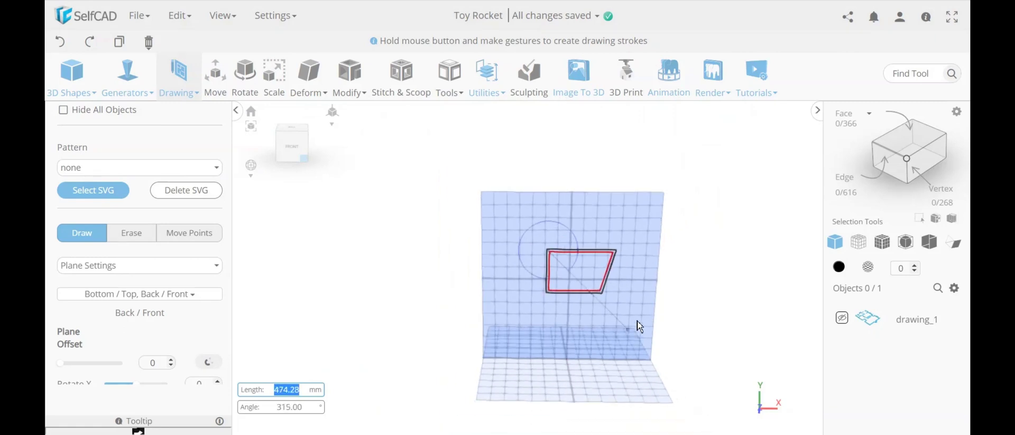
# Draw a second closed four-sided brush outline on the Bottom / Top plane and apply the drawing
pyautogui.scroll(-2, 691, 315)
pyautogui.moveTo(691, 315); pyautogui.dragTo(694, 348, button='right')
pyautogui.moveTo(529, 321)
pyautogui.mouseDown()
pyautogui.moveTo(588, 336)
pyautogui.moveTo(576, 348)
pyautogui.moveTo(529, 343)
pyautogui.moveTo(528, 321)
pyautogui.mouseUp()
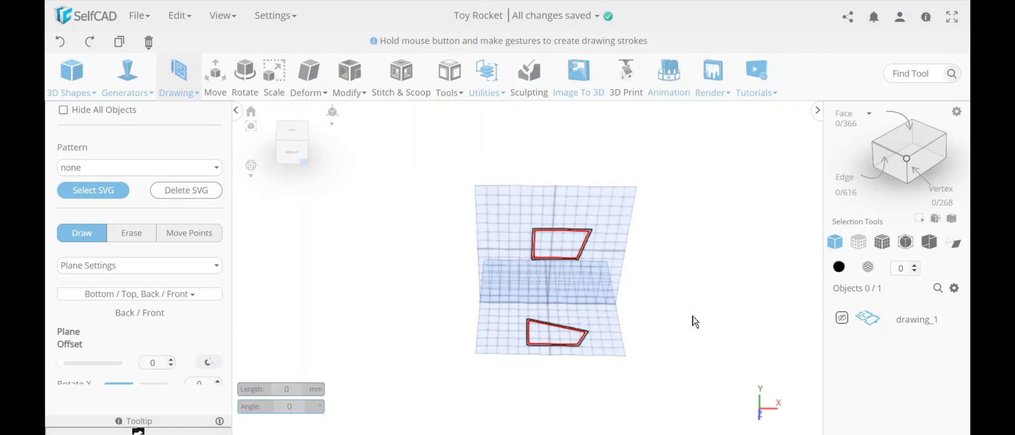
pyautogui.moveTo(693, 319); pyautogui.dragTo(534, 301, button='right')
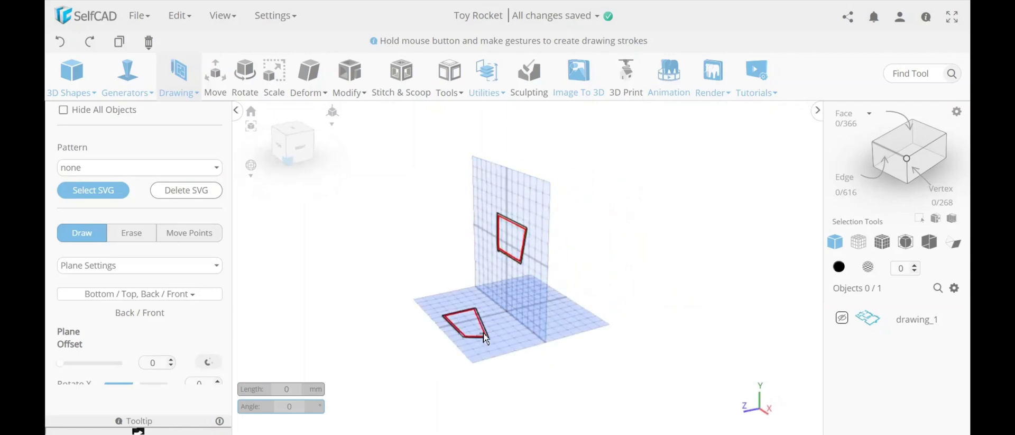
pyautogui.scroll(5, 159, 211)
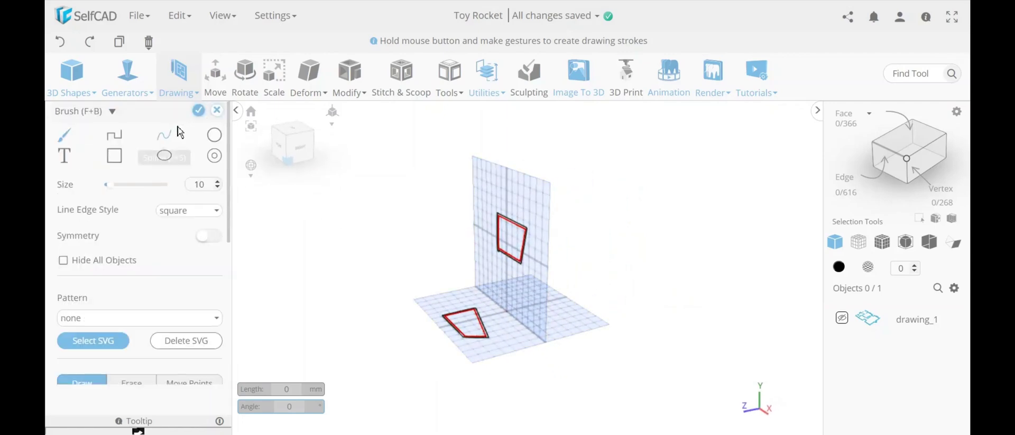
pyautogui.click(200, 110)
# Undo the two brush outlines made on the perpendicular planes and reset the scene to the home view
pyautogui.moveTo(312, 225)
pyautogui.mouseDown(button='right')
pyautogui.moveTo(354, 229)
pyautogui.moveTo(283, 231)
pyautogui.moveTo(296, 229)
pyautogui.mouseUp(button='right')
pyautogui.click(75, 74)
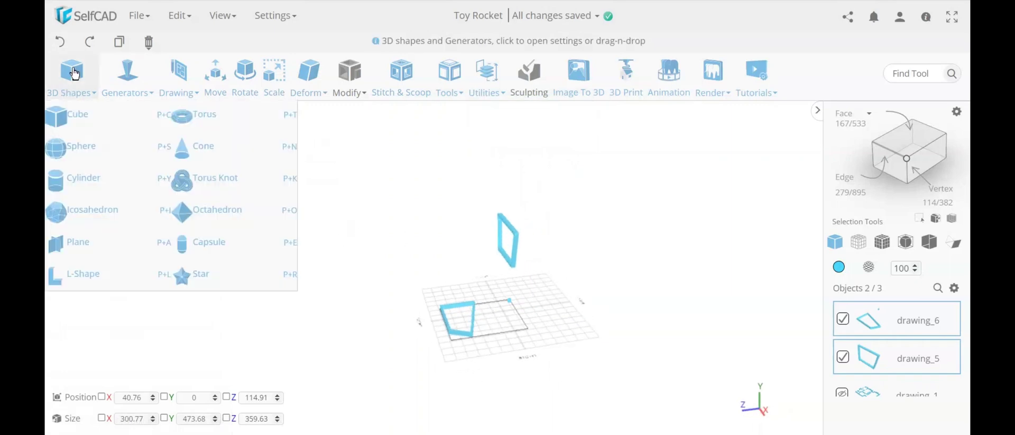
pyautogui.click(60, 42)
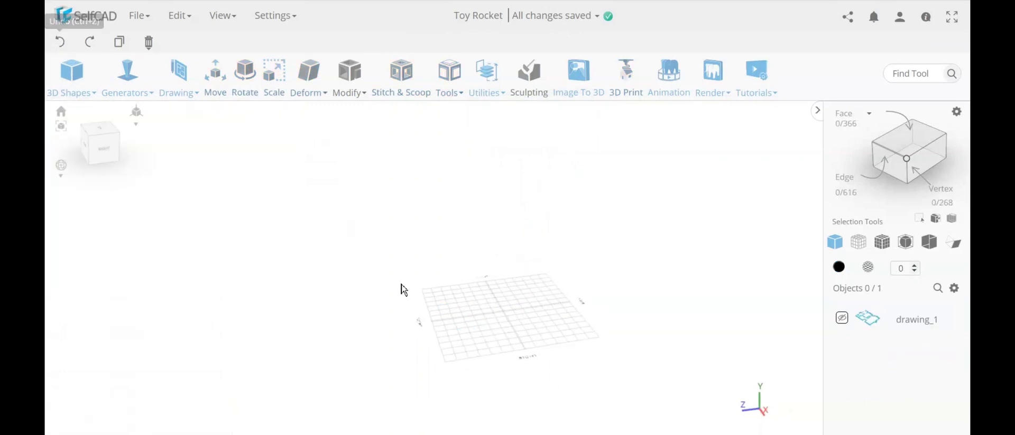
pyautogui.click(60, 111)
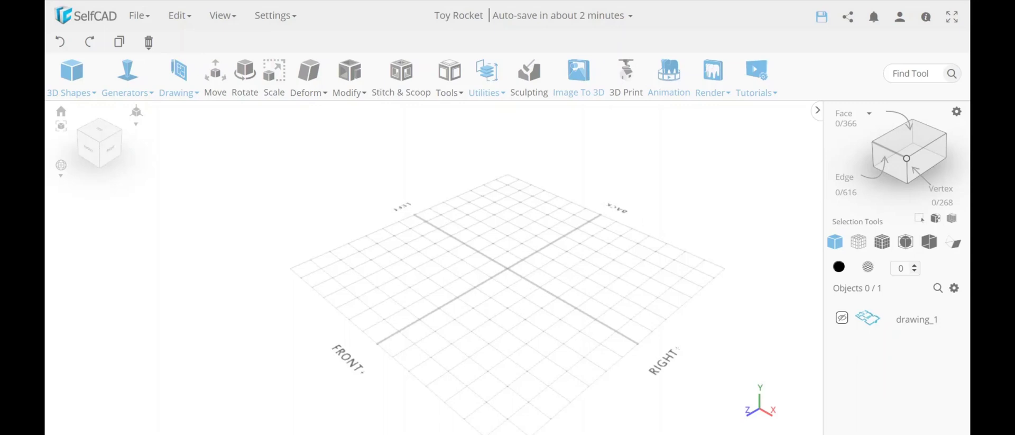
# Start a new Freehand drawing and draw a rectangle of about 304 by 294 mm near the grid's centre
pyautogui.click(176, 90)
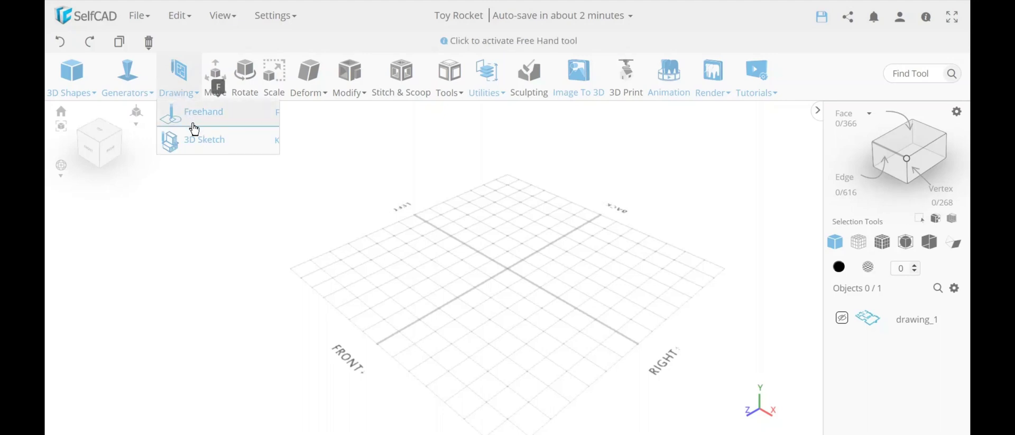
pyautogui.click(201, 118)
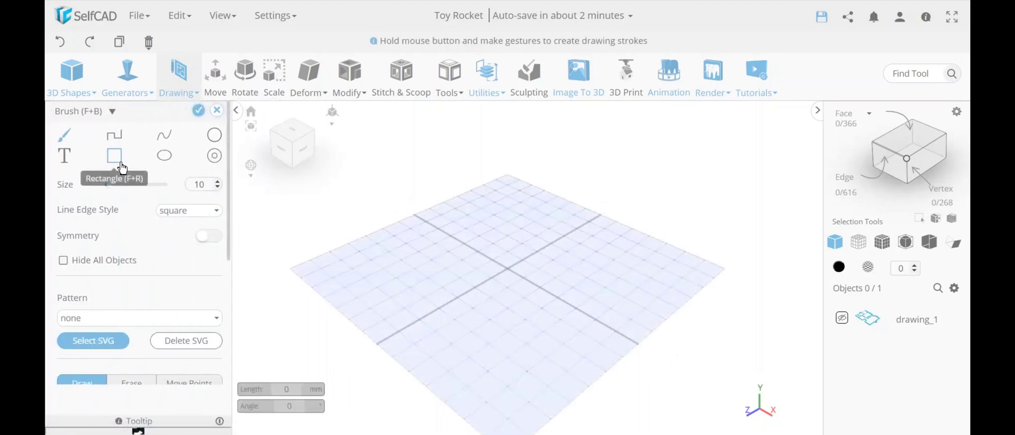
pyautogui.click(114, 155)
pyautogui.click(427, 264)
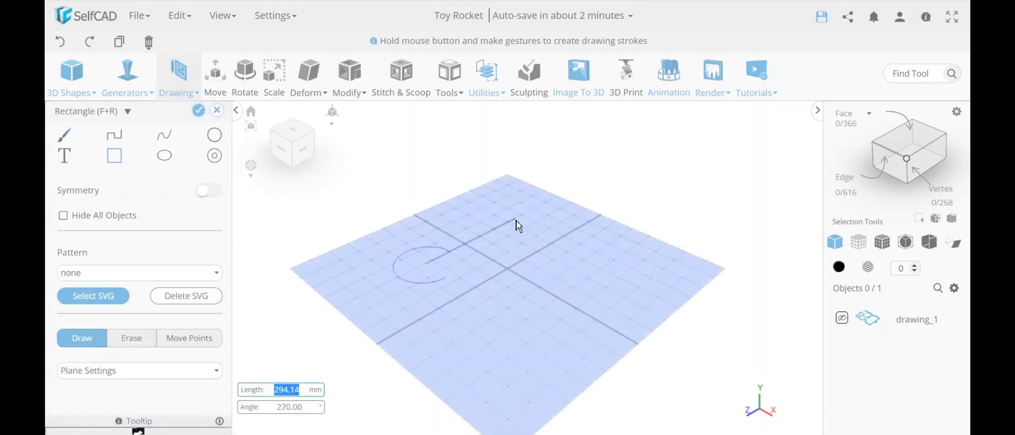
pyautogui.click(515, 225)
pyautogui.click(588, 288)
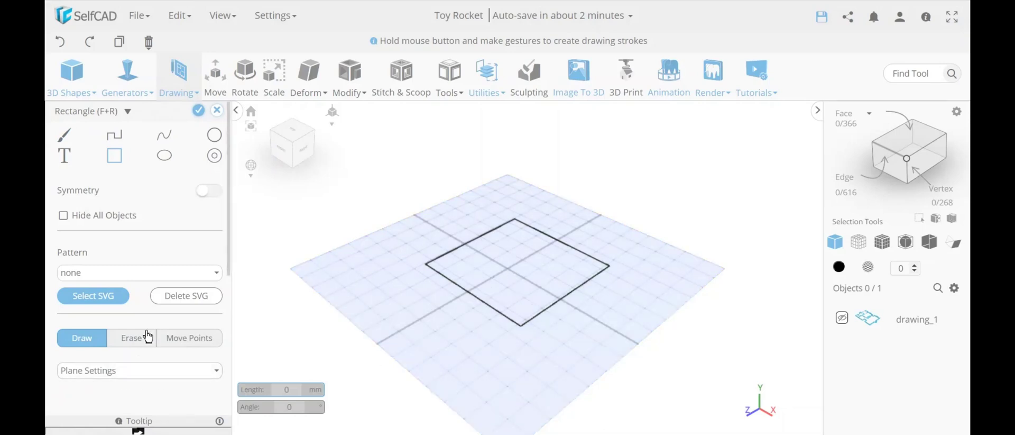
# Set the fill pattern to Pattern and erase a smaller rectangle about 241 mm wide inside the outline
pyautogui.click(134, 272)
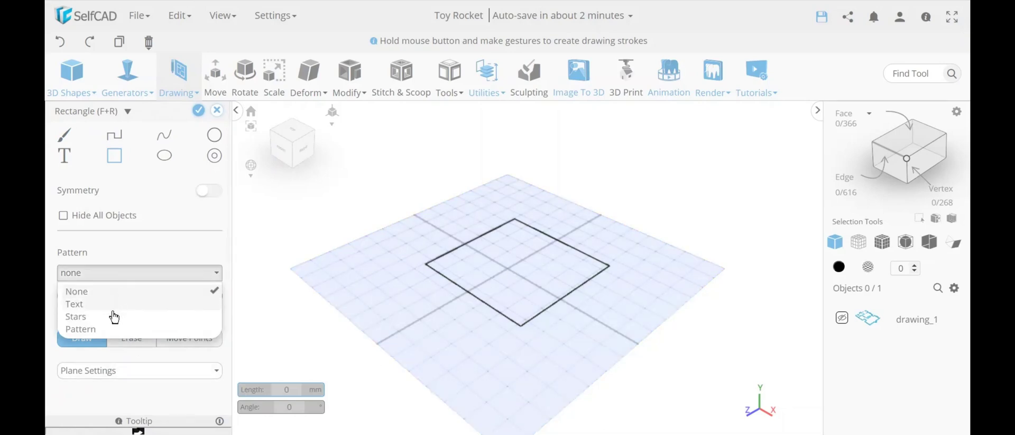
pyautogui.click(117, 329)
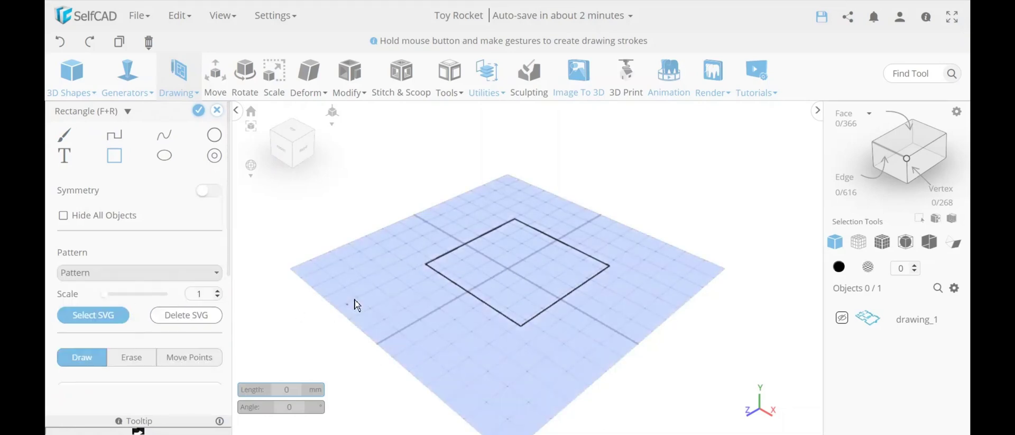
pyautogui.click(132, 356)
pyautogui.moveTo(442, 271); pyautogui.dragTo(517, 233)
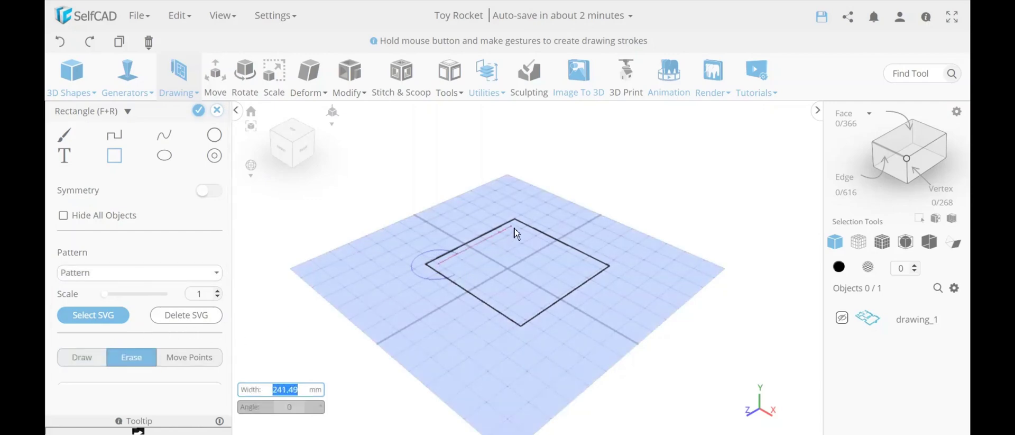
pyautogui.click(583, 280)
pyautogui.scroll(5, 499, 276)
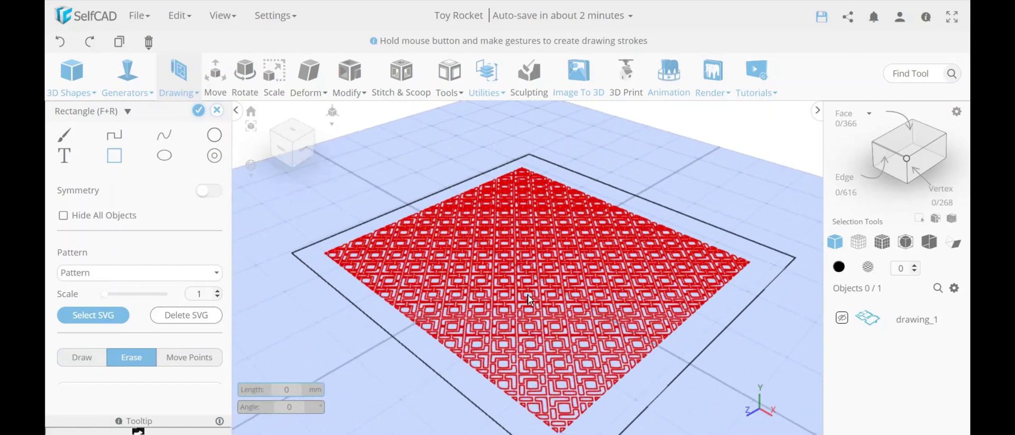
pyautogui.scroll(-3, 526, 306)
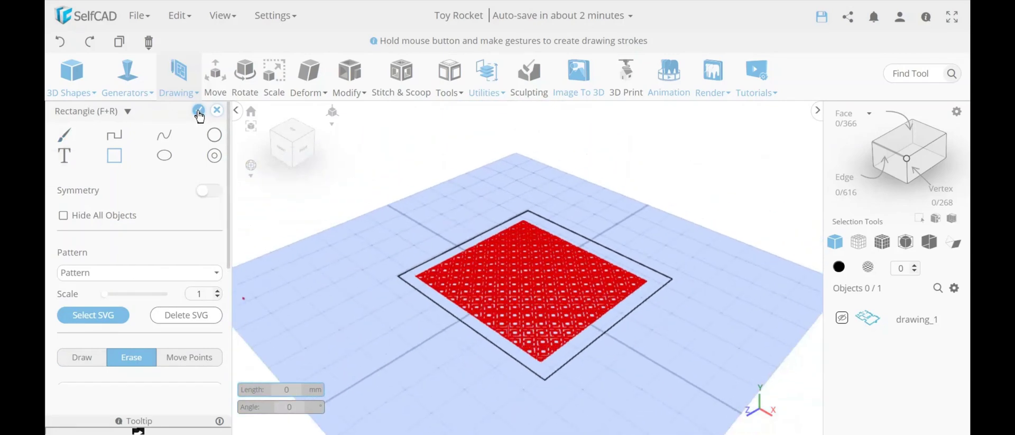
pyautogui.click(156, 281)
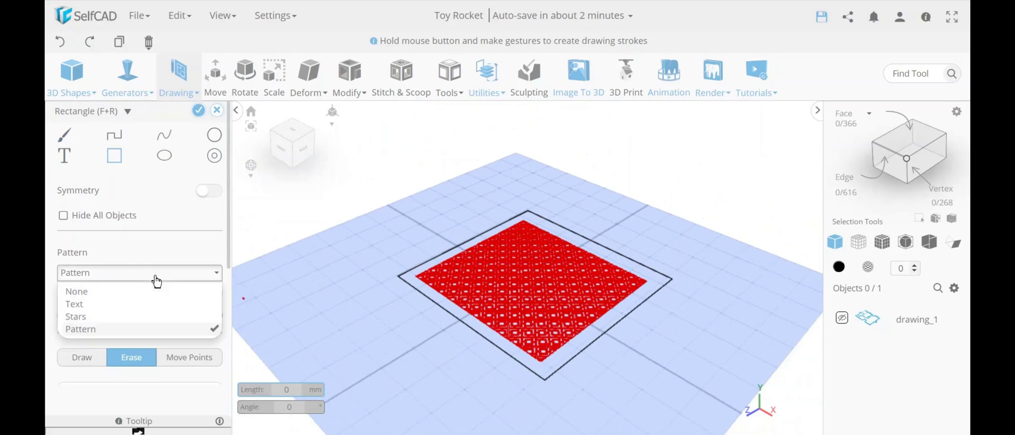
pyautogui.click(106, 328)
pyautogui.scroll(-3, 116, 296)
pyautogui.scroll(2, 108, 255)
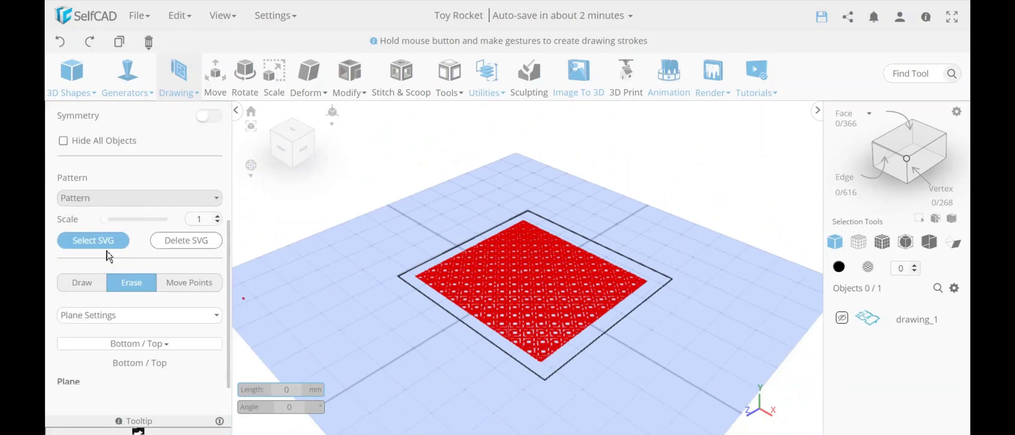
pyautogui.click(139, 200)
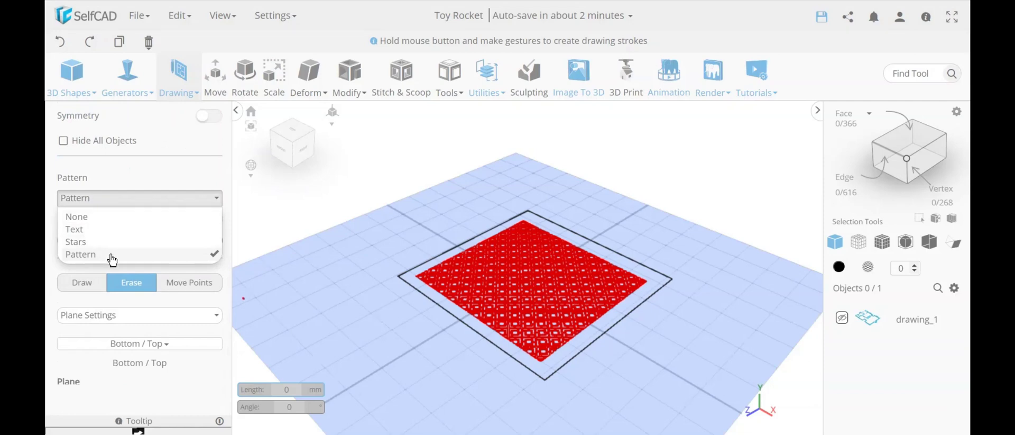
pyautogui.click(118, 199)
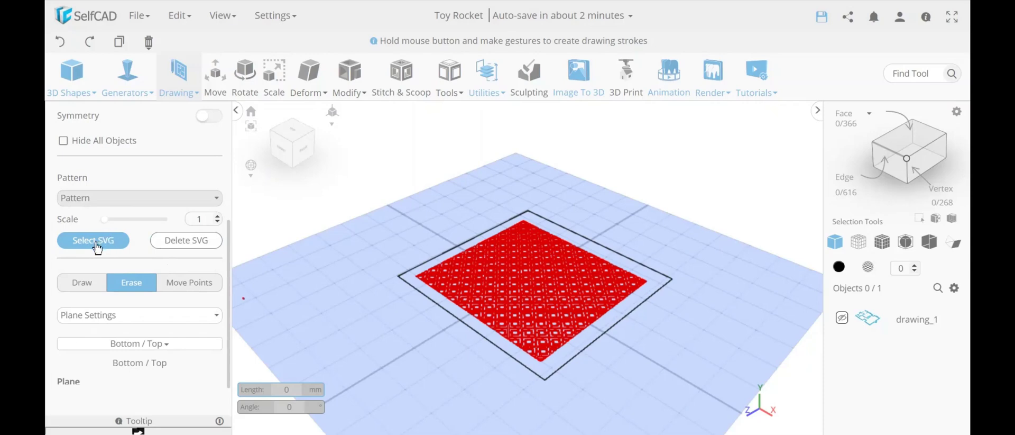
pyautogui.scroll(2, 142, 228)
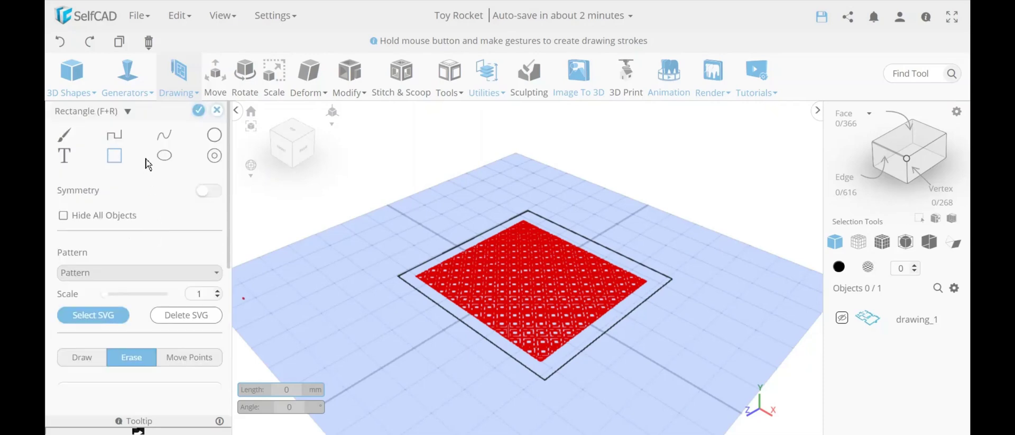
# Apply the drawing to create the plate with the patterned cutouts and inspect the cutouts from above
pyautogui.click(199, 110)
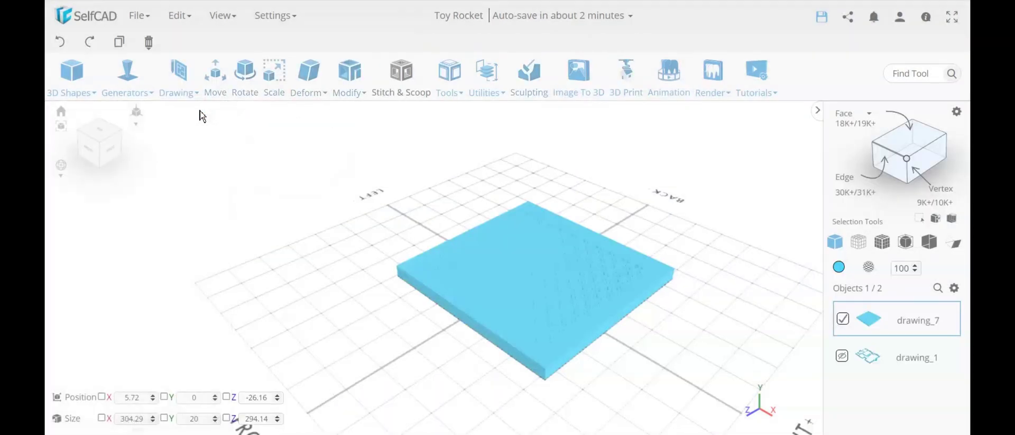
pyautogui.moveTo(199, 114)
pyautogui.mouseDown()
pyautogui.moveTo(324, 265)
pyautogui.moveTo(357, 282)
pyautogui.mouseUp()
pyautogui.scroll(5, 582, 269)
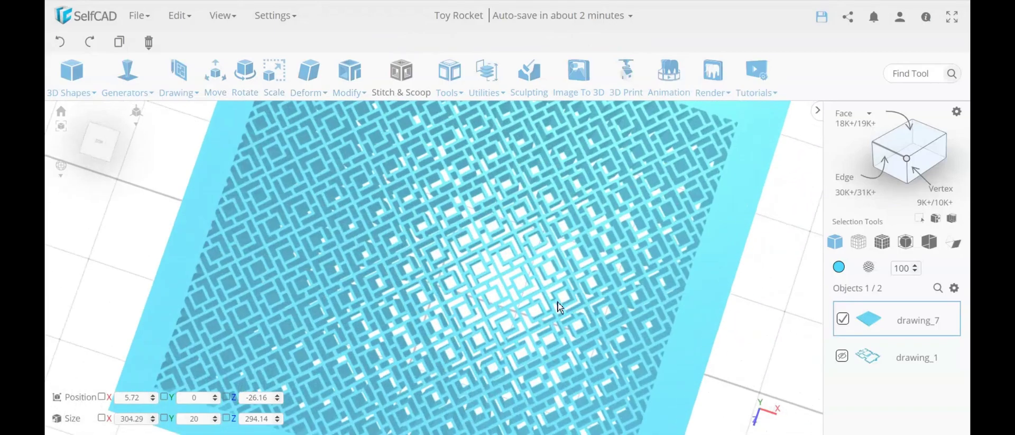
pyautogui.moveTo(564, 301); pyautogui.dragTo(586, 316)
pyautogui.scroll(-5, 572, 313)
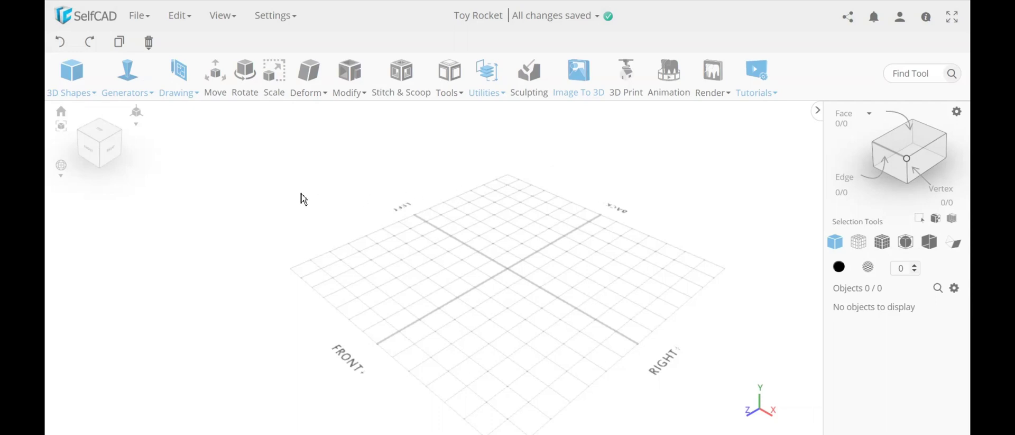
# Start the 3D Sketch tool in the empty scene
pyautogui.click(174, 89)
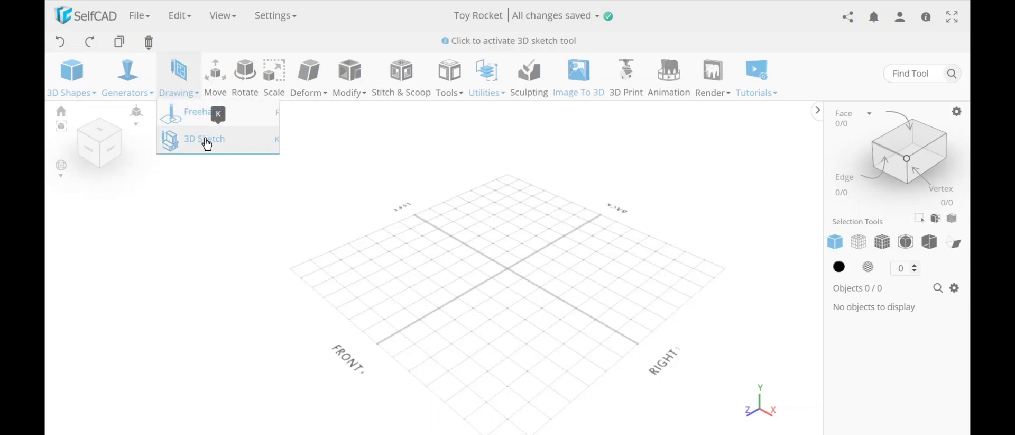